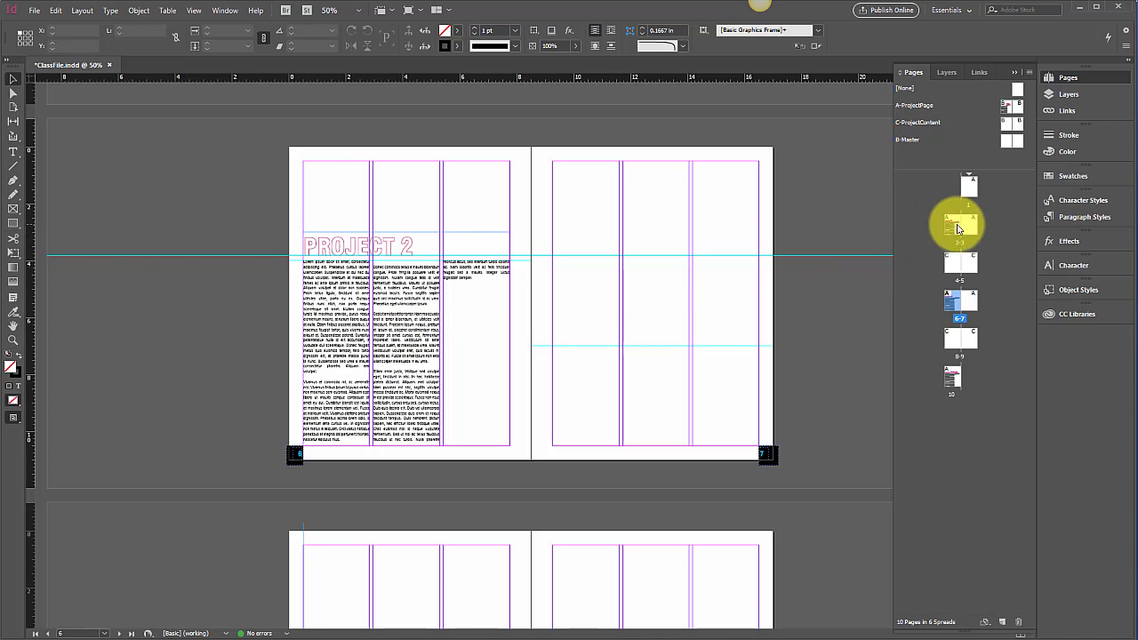
- Go to spread 2-3 and examine the Project 1 body text and its column layout at 125% zoom
double_click(958, 230)
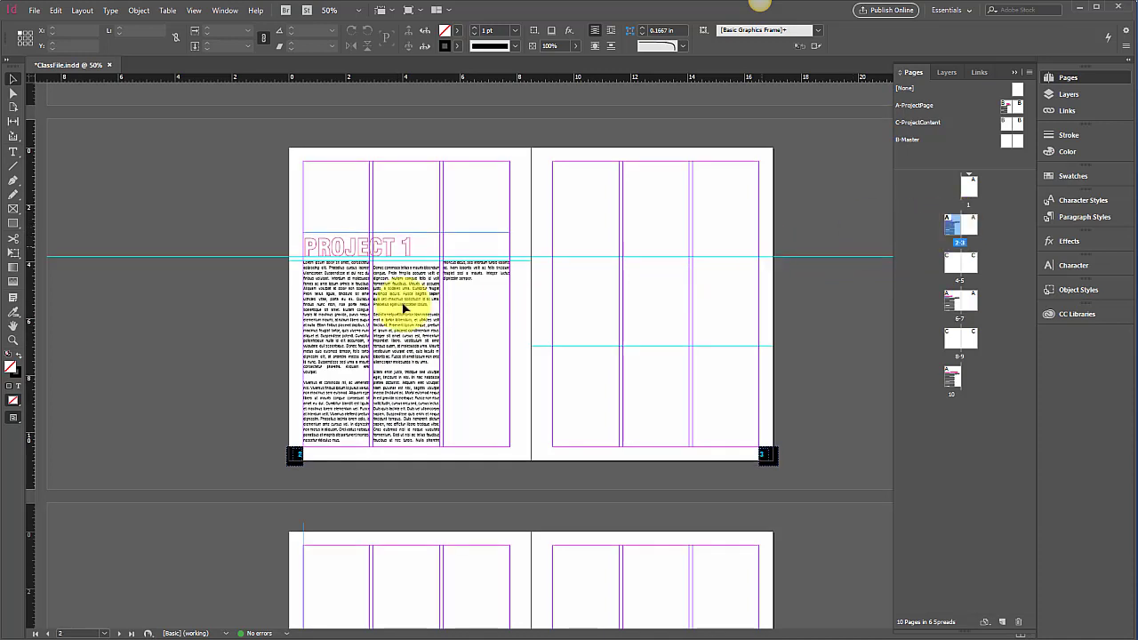
left_click(324, 296)
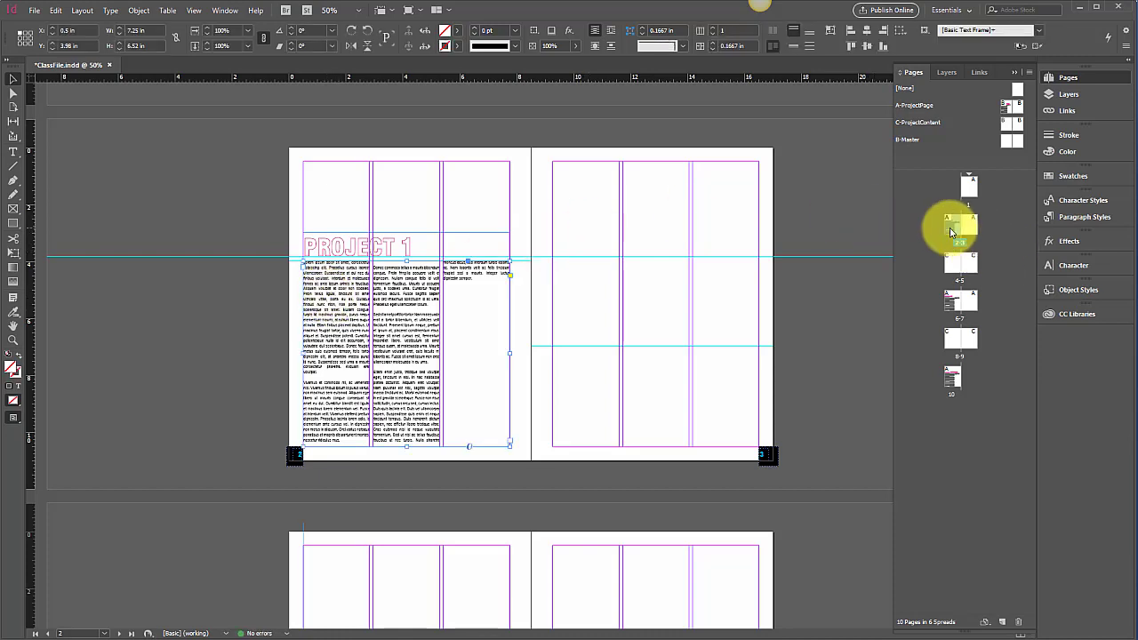
double_click(336, 302)
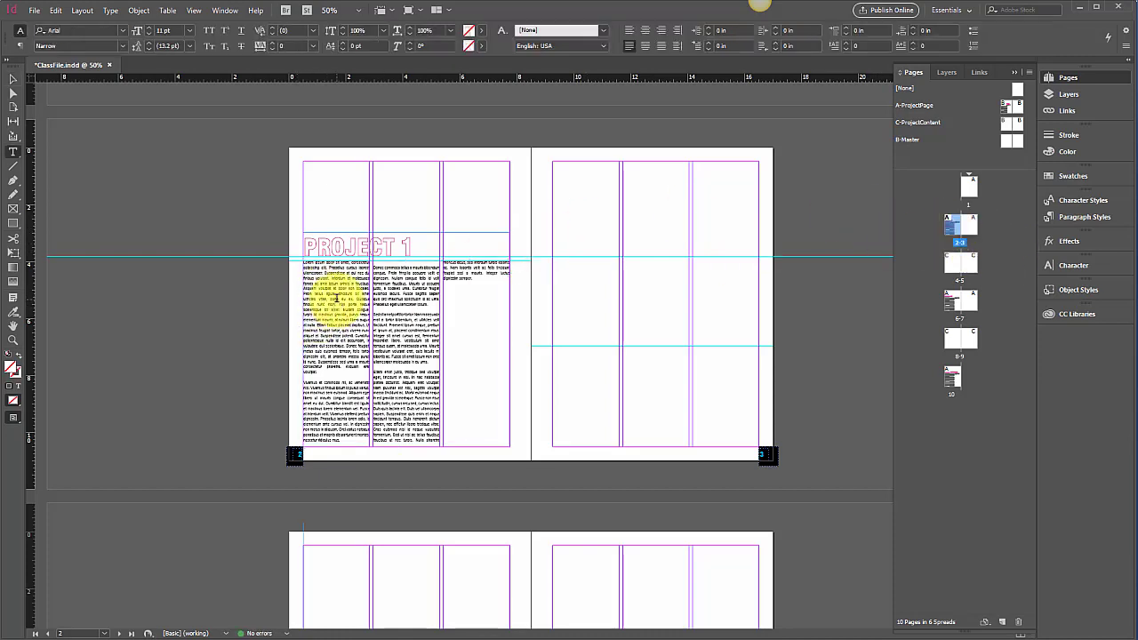
key("ctrl+equal")
key("ctrl+equal")
key("ctrl+equal")
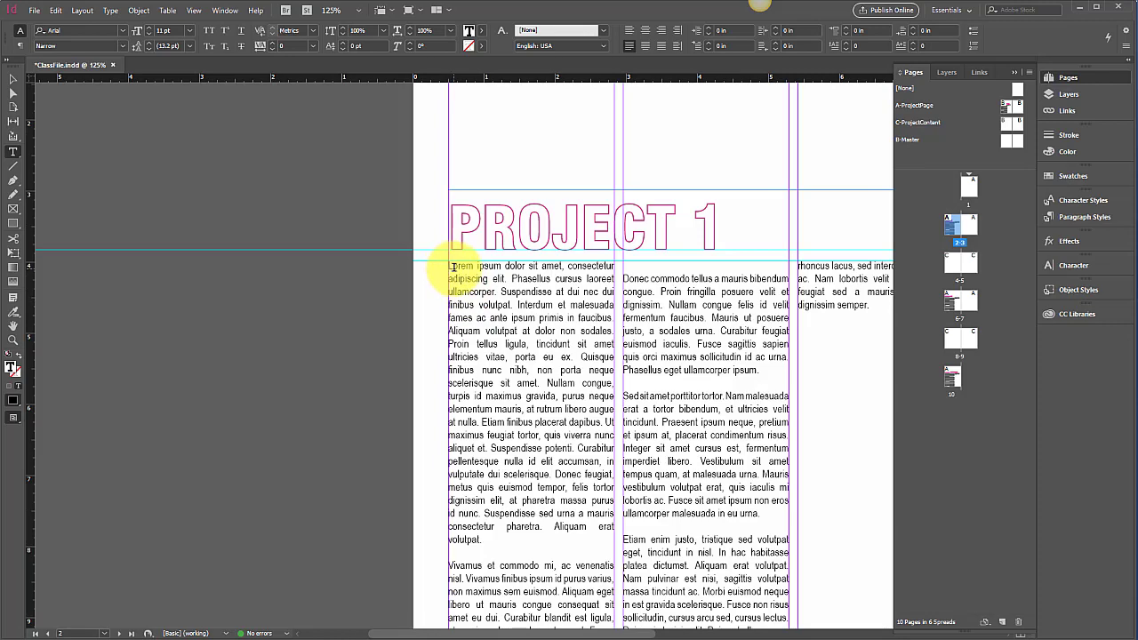
scroll(483, 330, "down", 3)
scroll(483, 330, "up", 3)
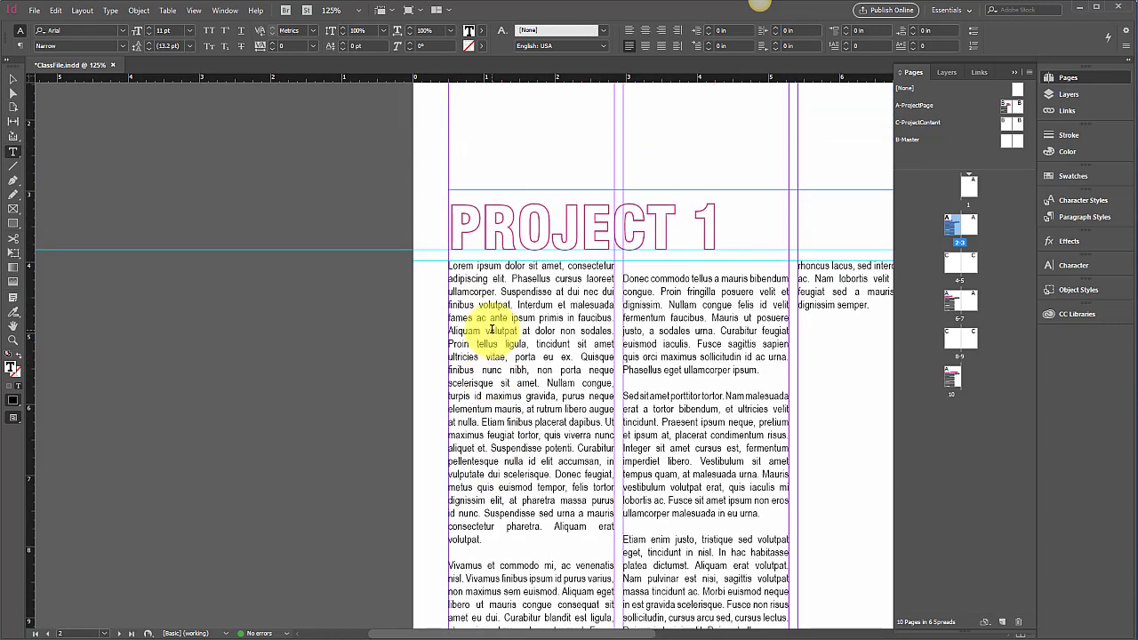
left_click(14, 78)
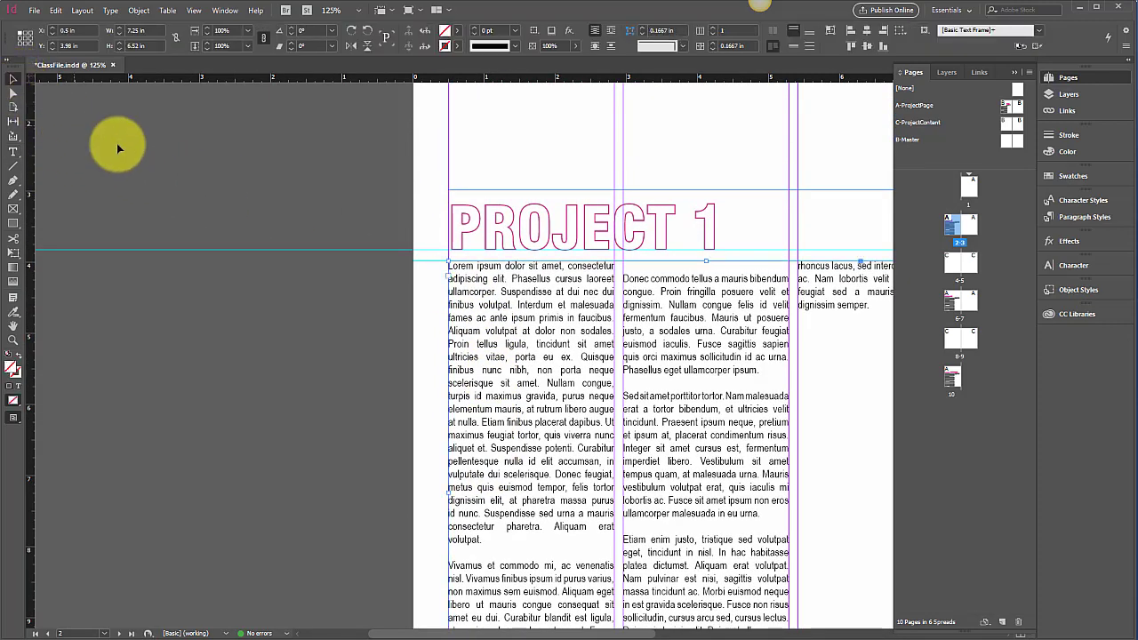
scroll(297, 263, "right", 3)
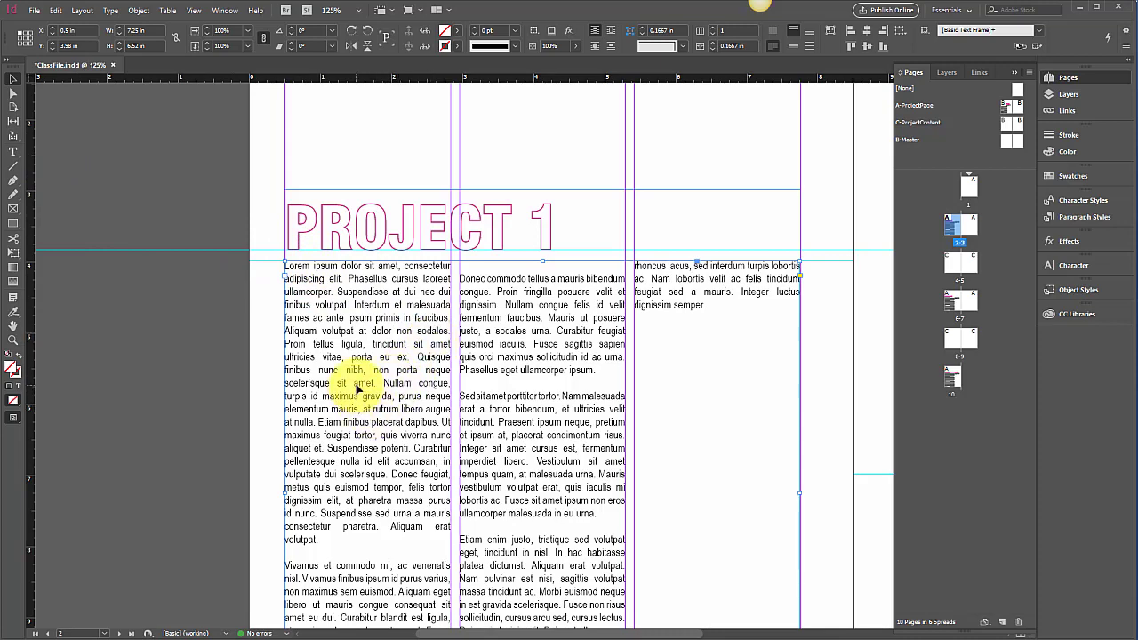
scroll(356, 388, "down", 3)
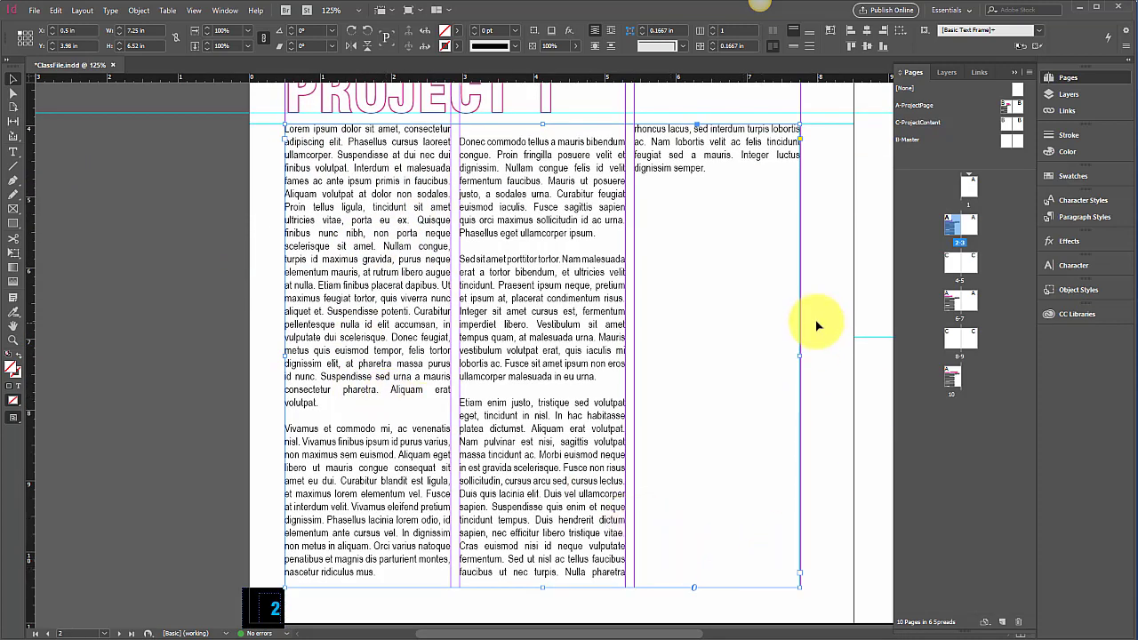
- Delete all of the Project 1 body text after the first paragraph, including the leftover letters "Viv"
double_click(399, 421)
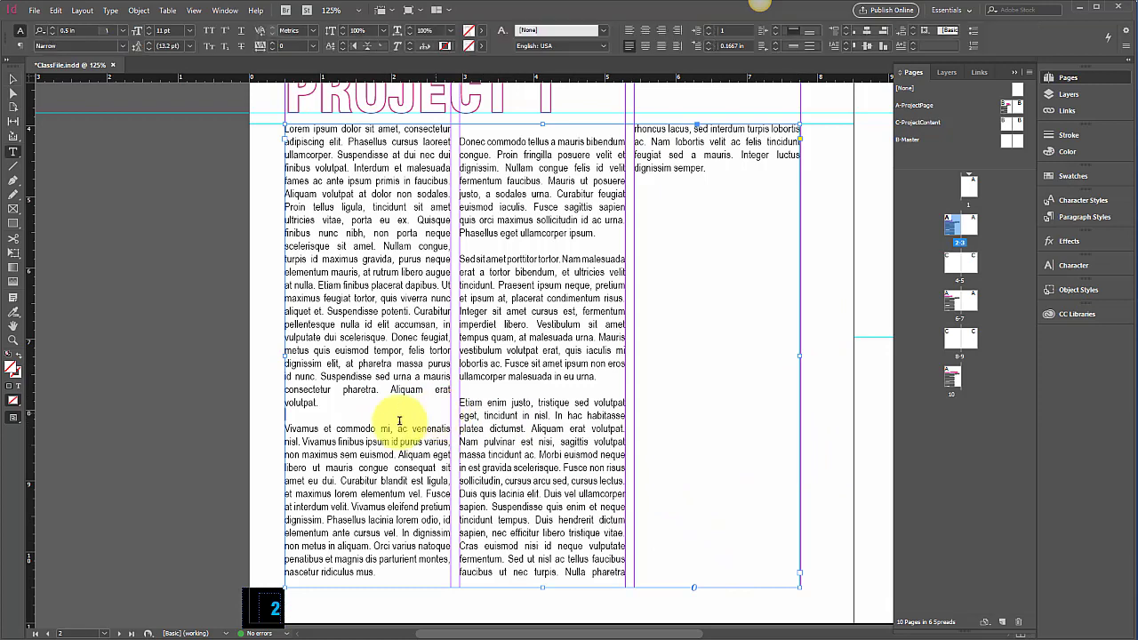
left_click_drag(296, 429, 817, 520)
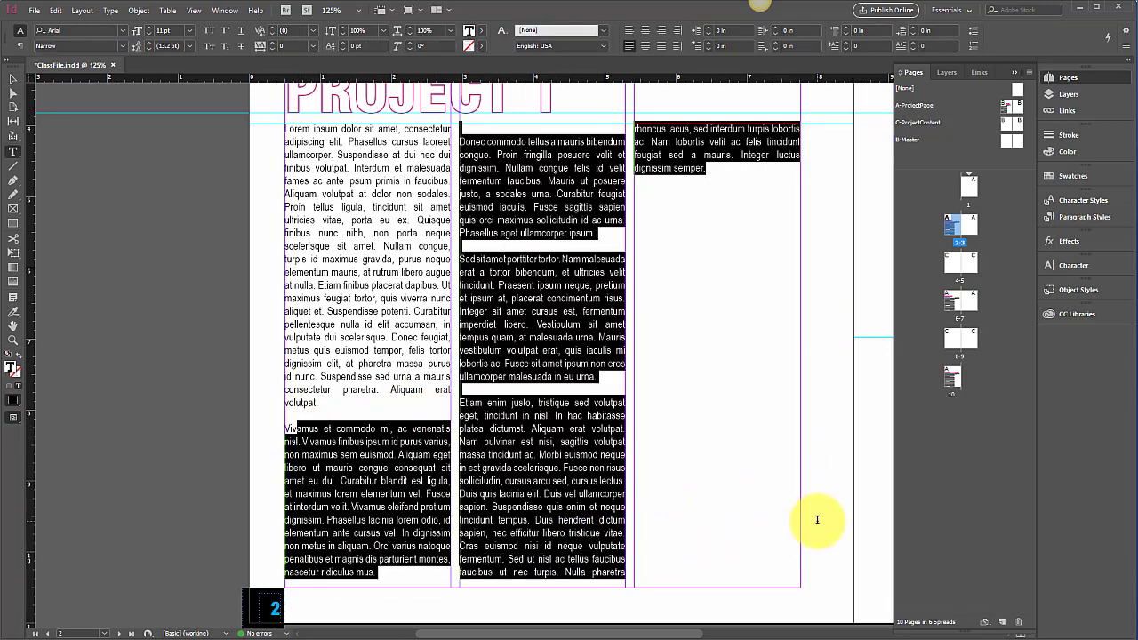
key("BackSpace")
scroll(470, 418, "up", 2)
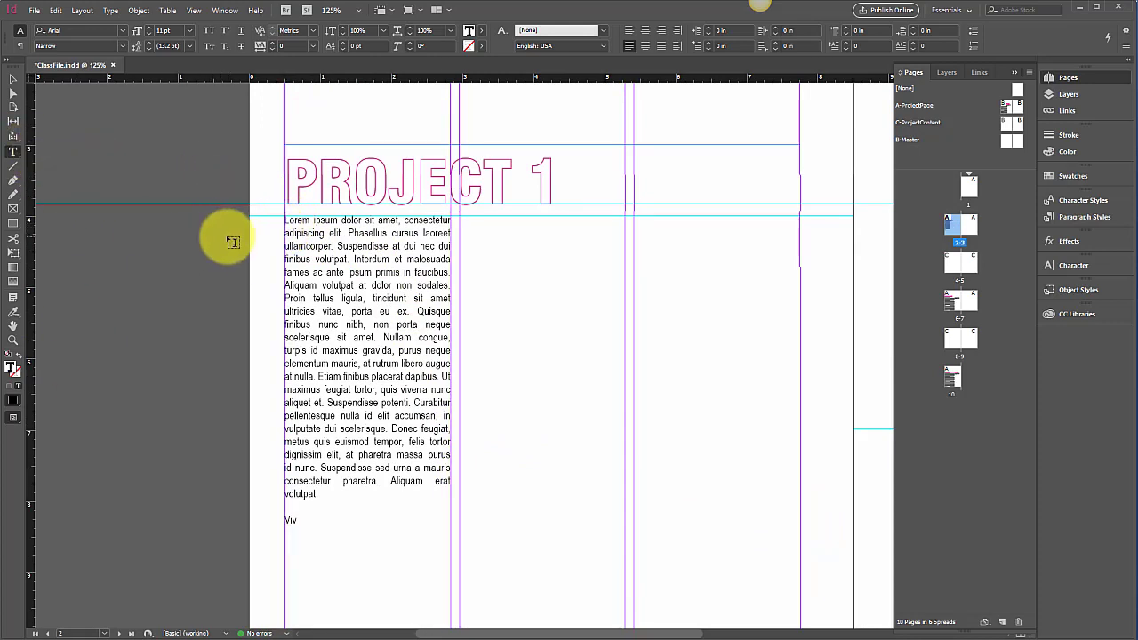
left_click_drag(19, 72, 23, 75)
left_click(14, 80)
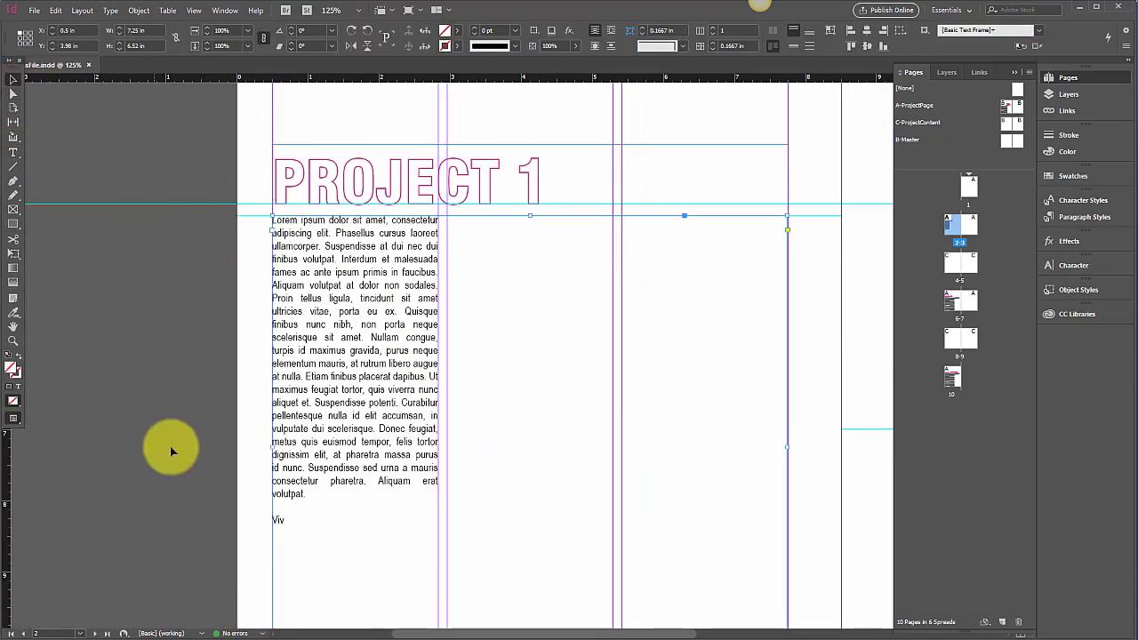
double_click(310, 522)
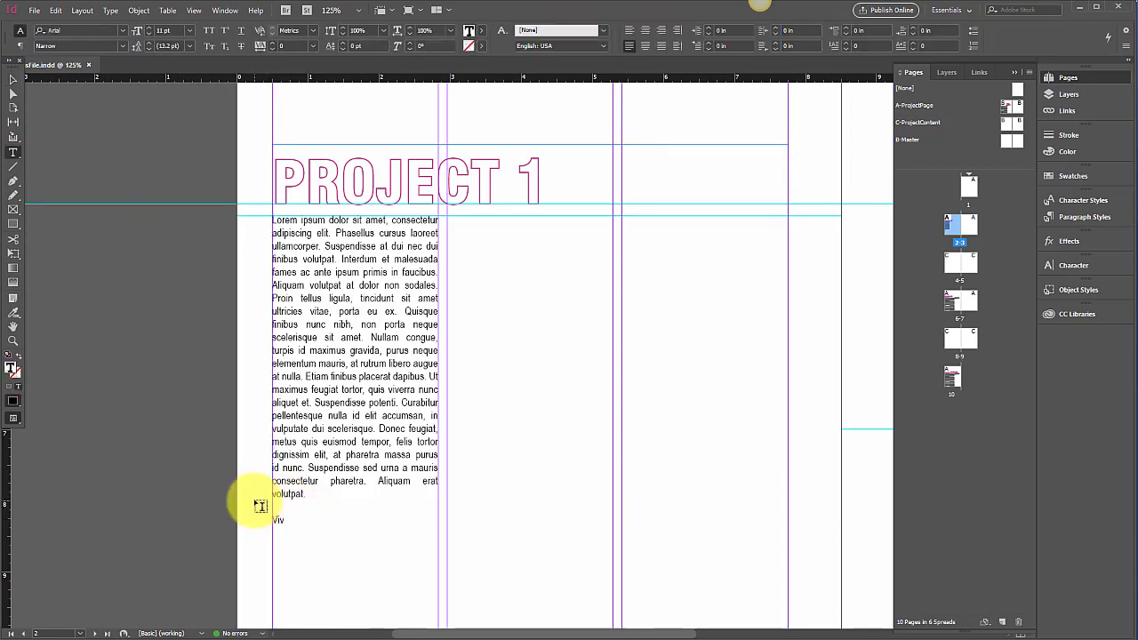
left_click_drag(295, 521, 262, 508)
key("BackSpace")
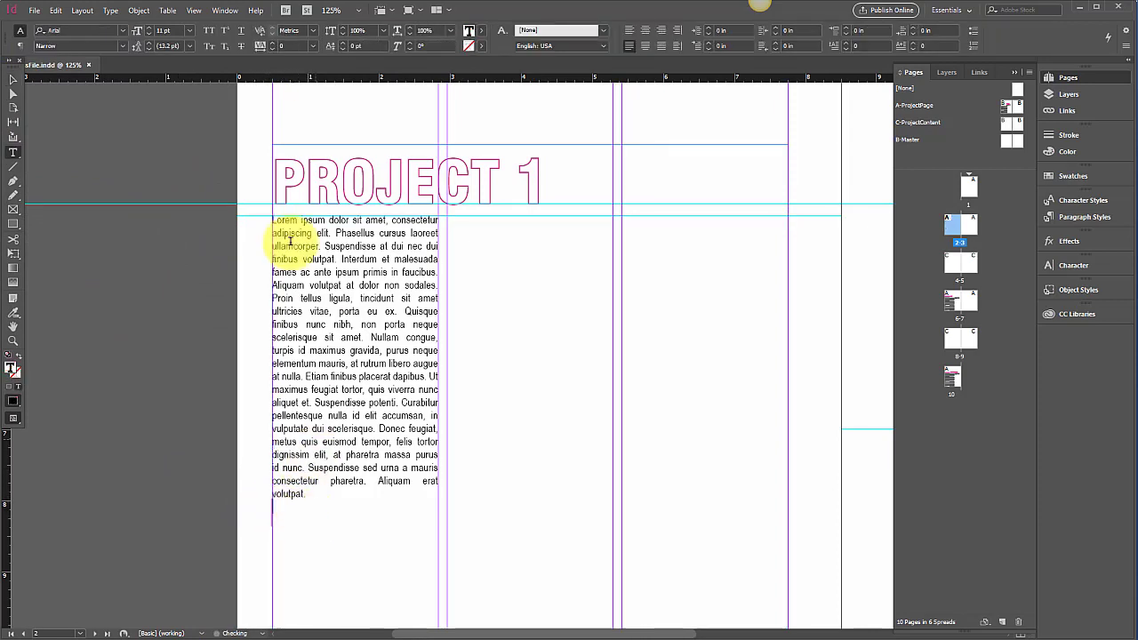
left_click(13, 82)
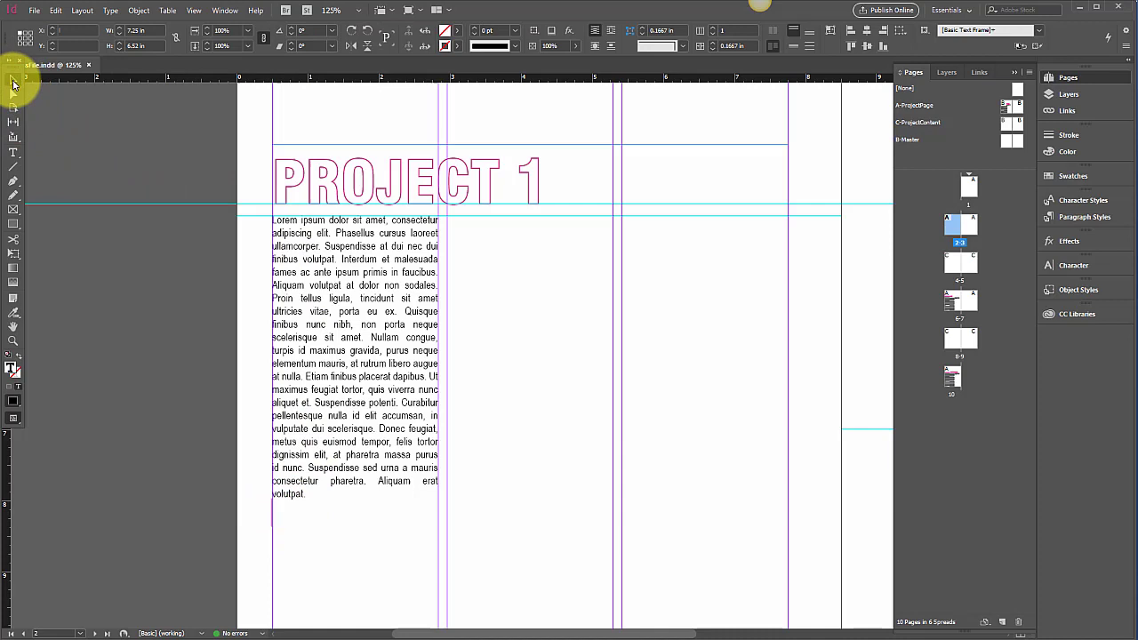
- Draw a small text frame above the PROJECT 1 title and enter "Subhead" in it with the Bodytext paragraph style
left_click(155, 233)
left_click(362, 260)
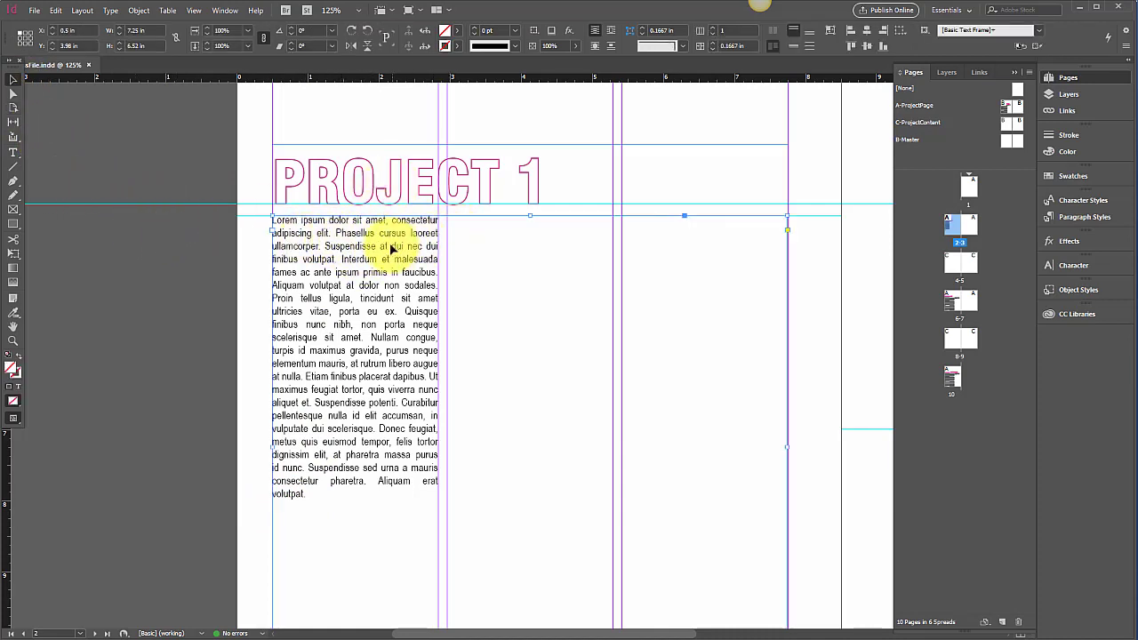
left_click(13, 152)
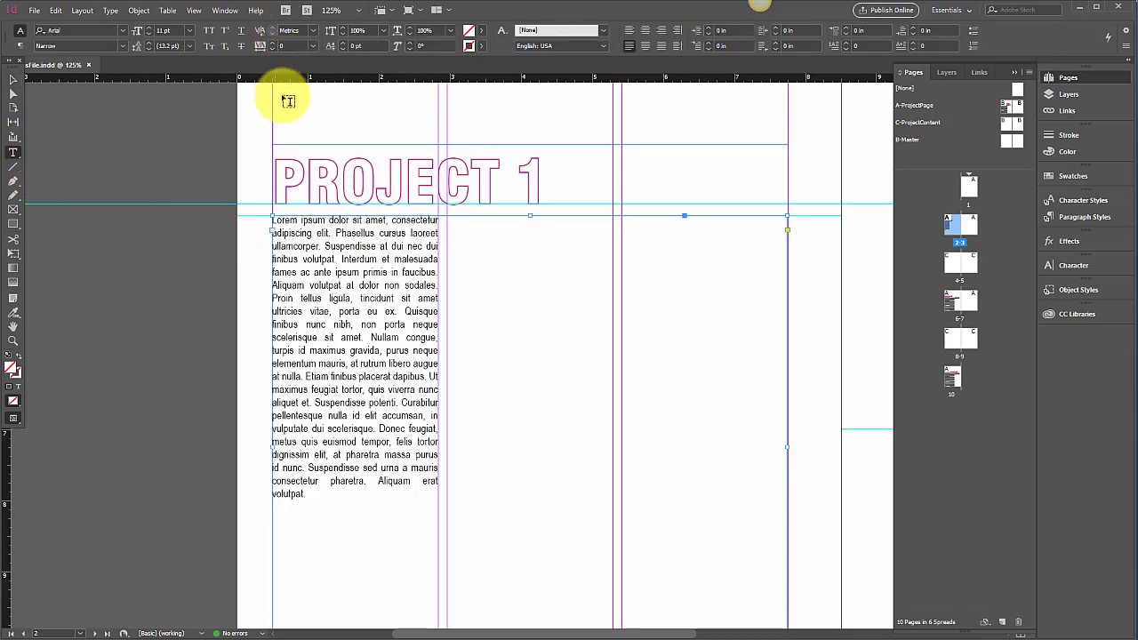
left_click_drag(289, 104, 448, 126)
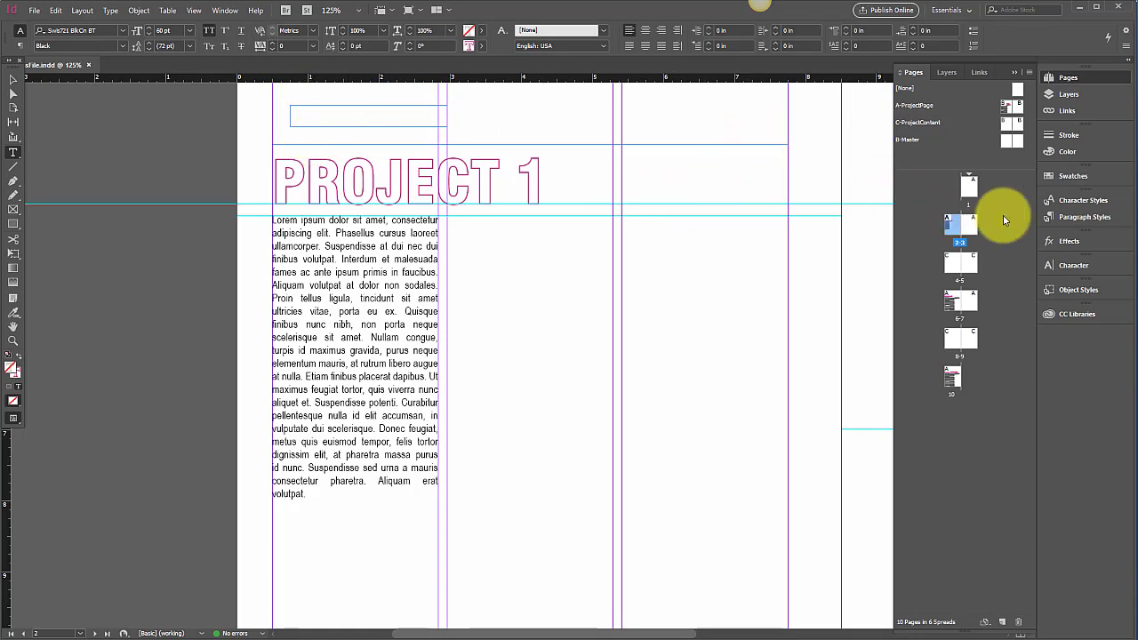
left_click(1072, 217)
left_click(943, 264)
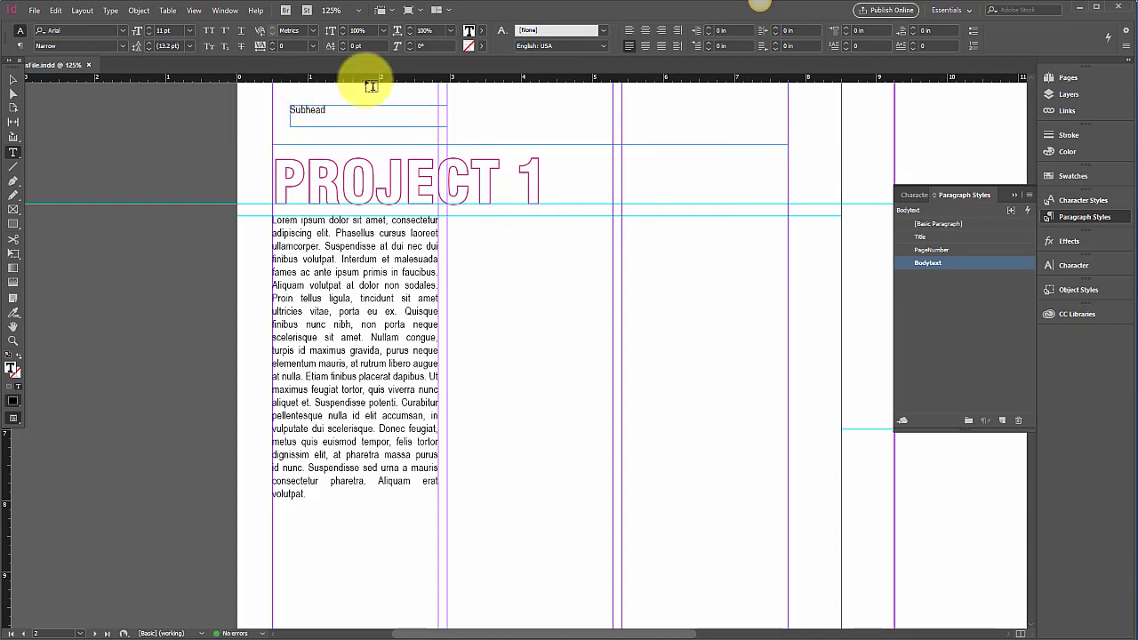
- Format the subhead text as Narrow Bold at 12 pt and extend its wording to "Subhead Title"
left_click_drag(338, 110, 246, 112)
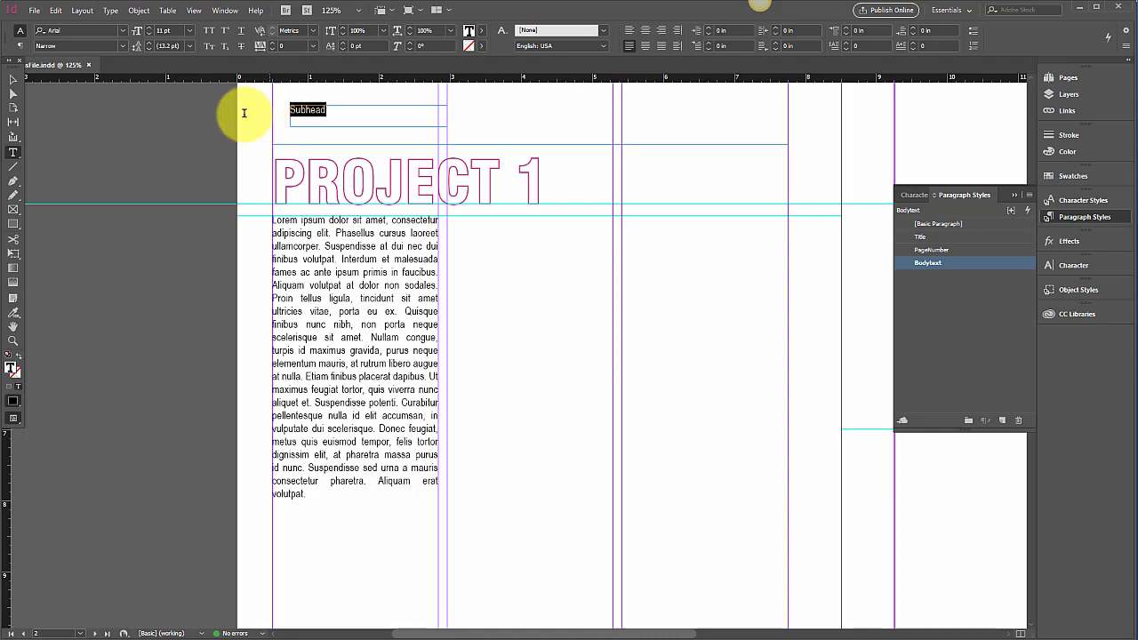
left_click(124, 46)
left_click(85, 86)
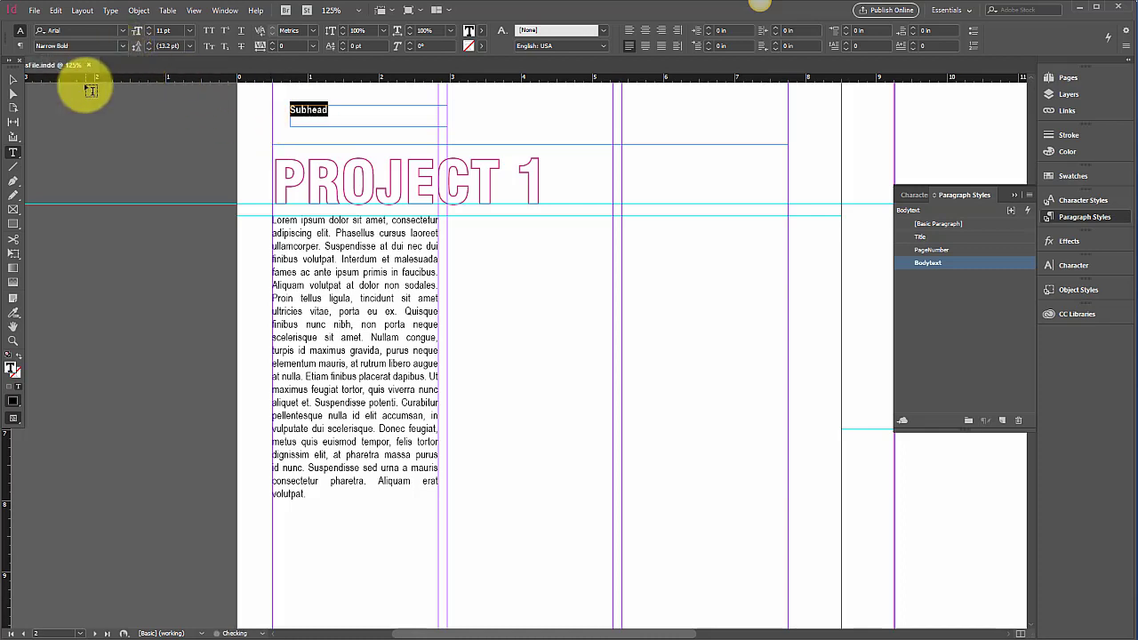
left_click(188, 33)
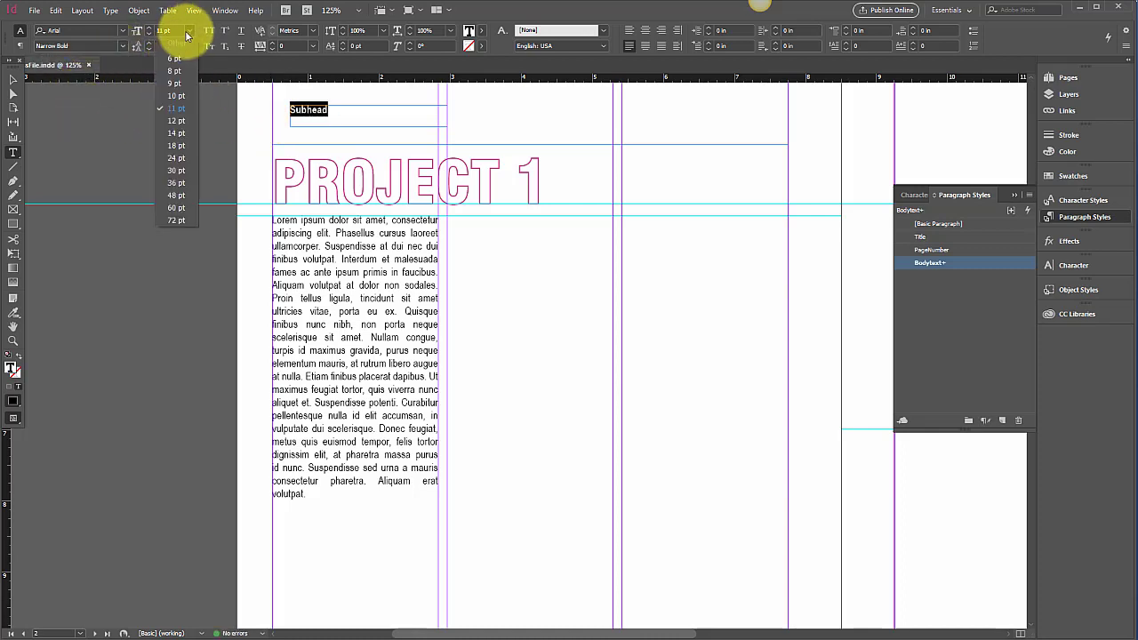
left_click(176, 120)
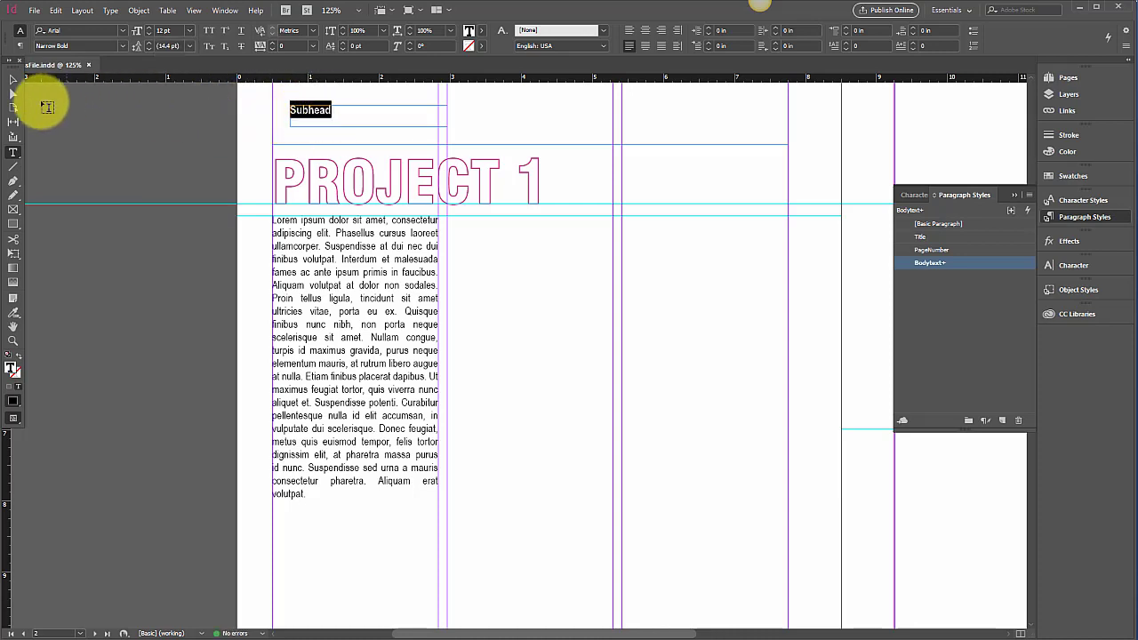
left_click(13, 80)
double_click(329, 113)
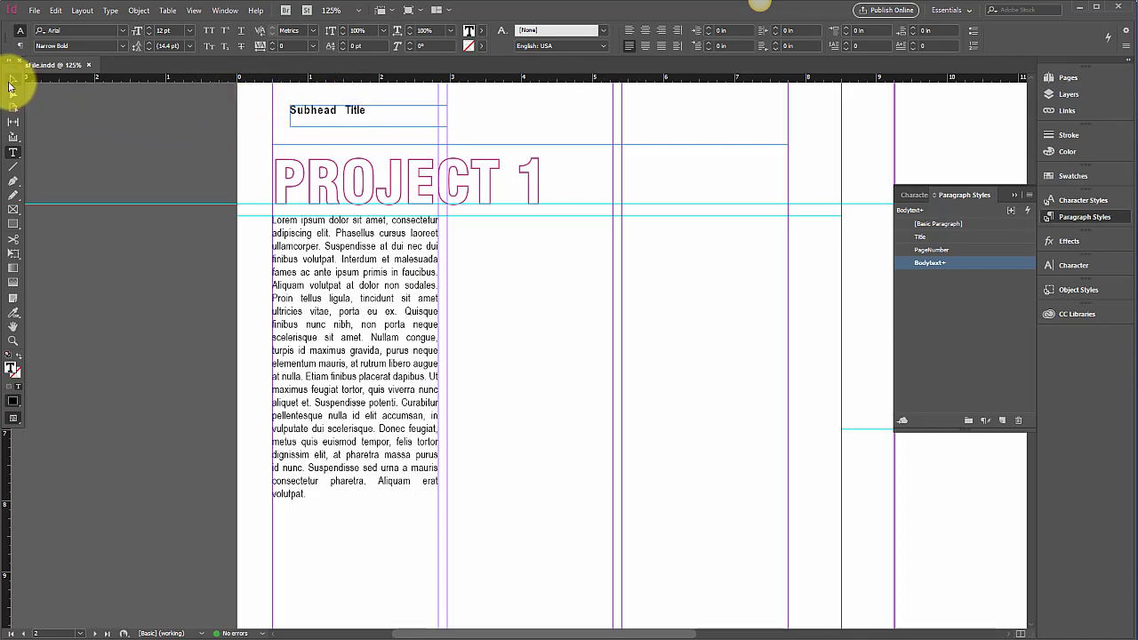
- Widen the subhead frame to the first column, shift the body text down, place the subhead directly above it, and preview the page
left_click(12, 81)
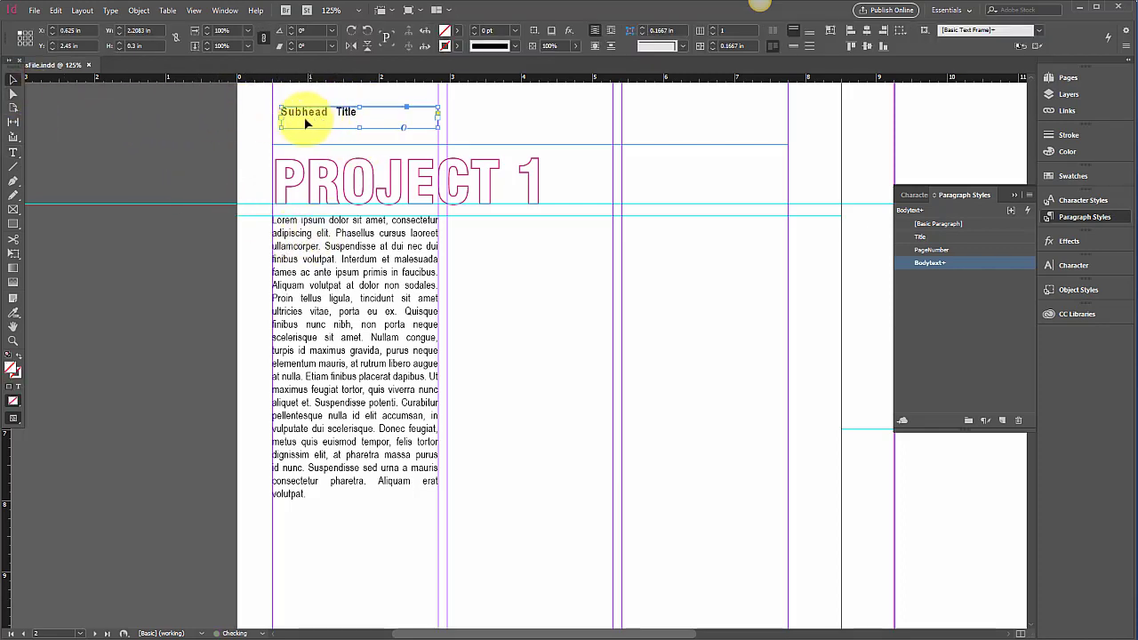
left_click_drag(304, 117, 290, 125)
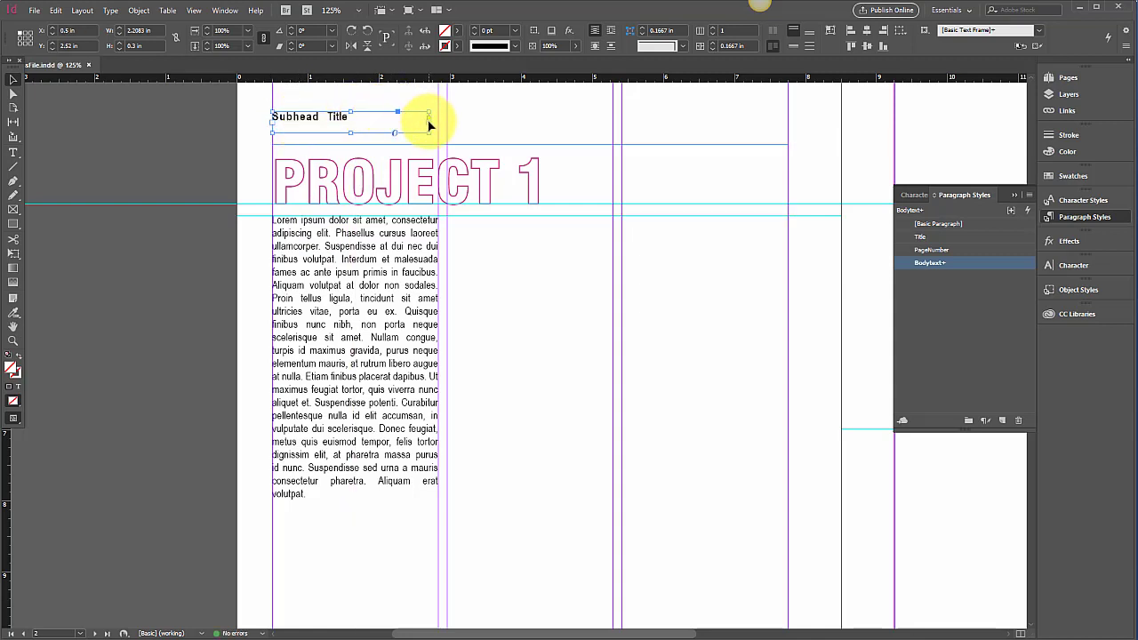
mouse_move(428, 130)
left_mouse_down()
mouse_move(451, 127)
mouse_move(436, 133)
left_mouse_up()
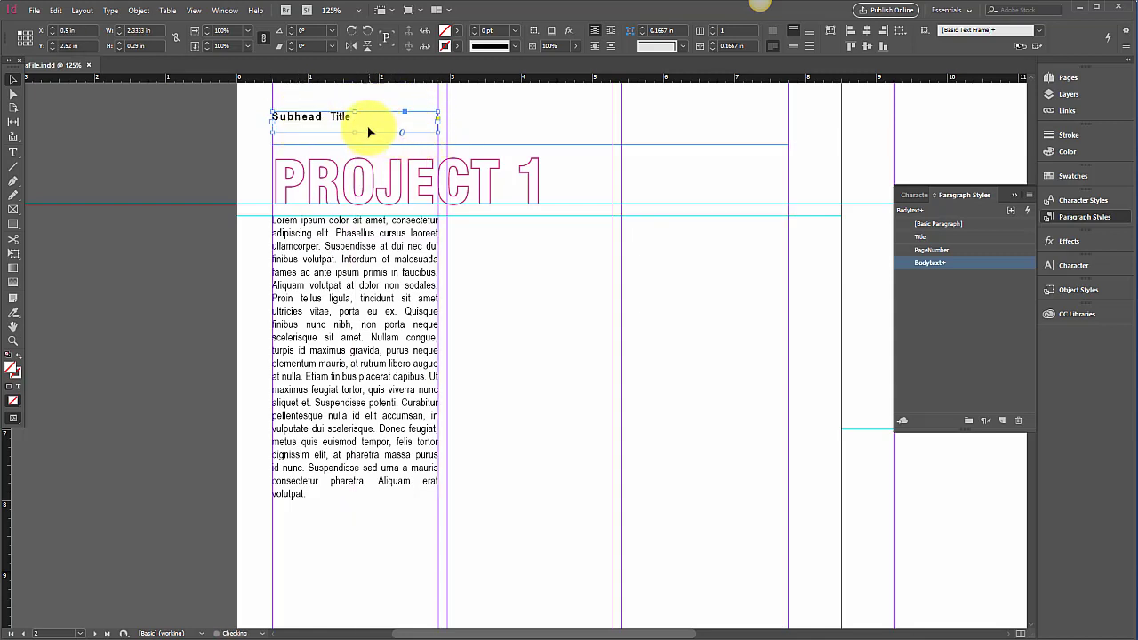
left_click_drag(324, 257, 322, 278)
left_click_drag(408, 133, 382, 226)
left_click(197, 272)
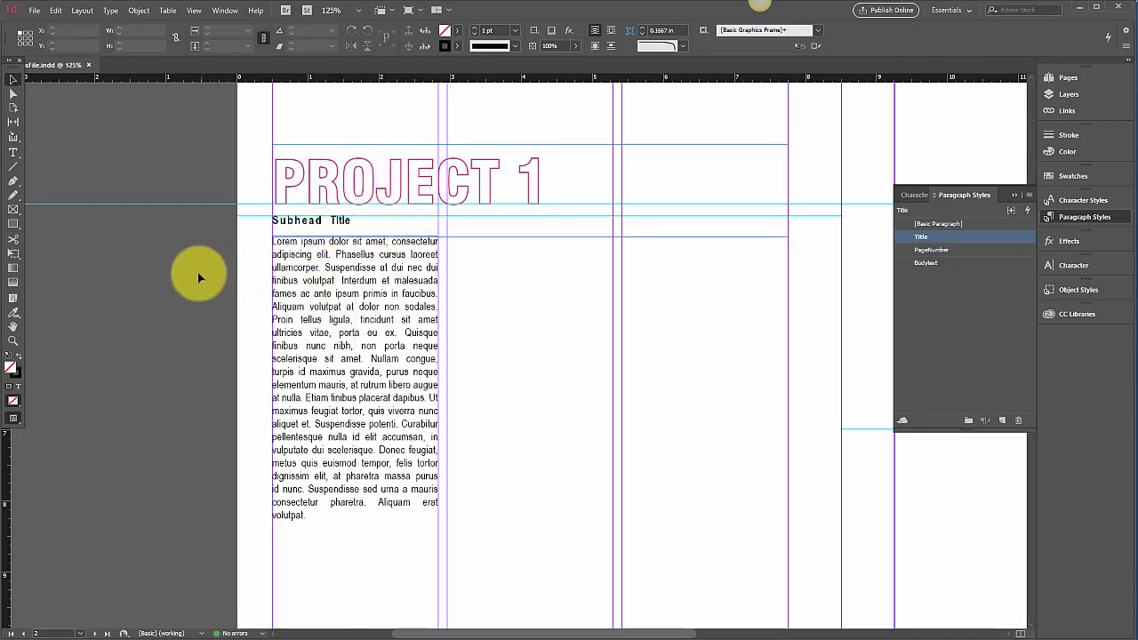
key("w")
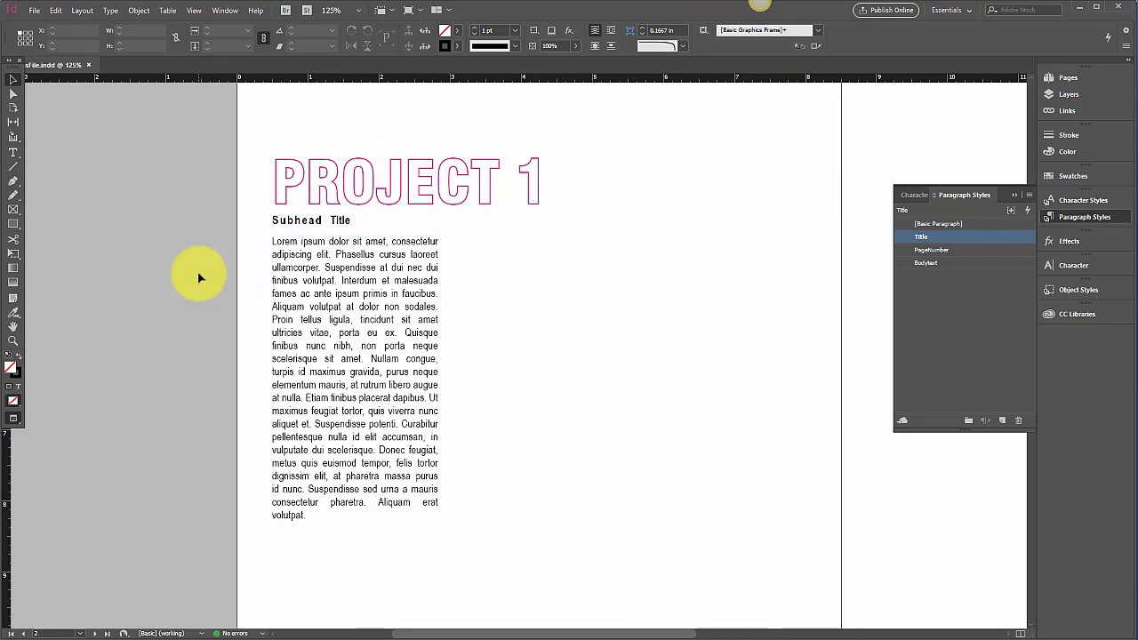
- Try moving the subhead and body text frames together as one selection, and undo the move
left_click(347, 227)
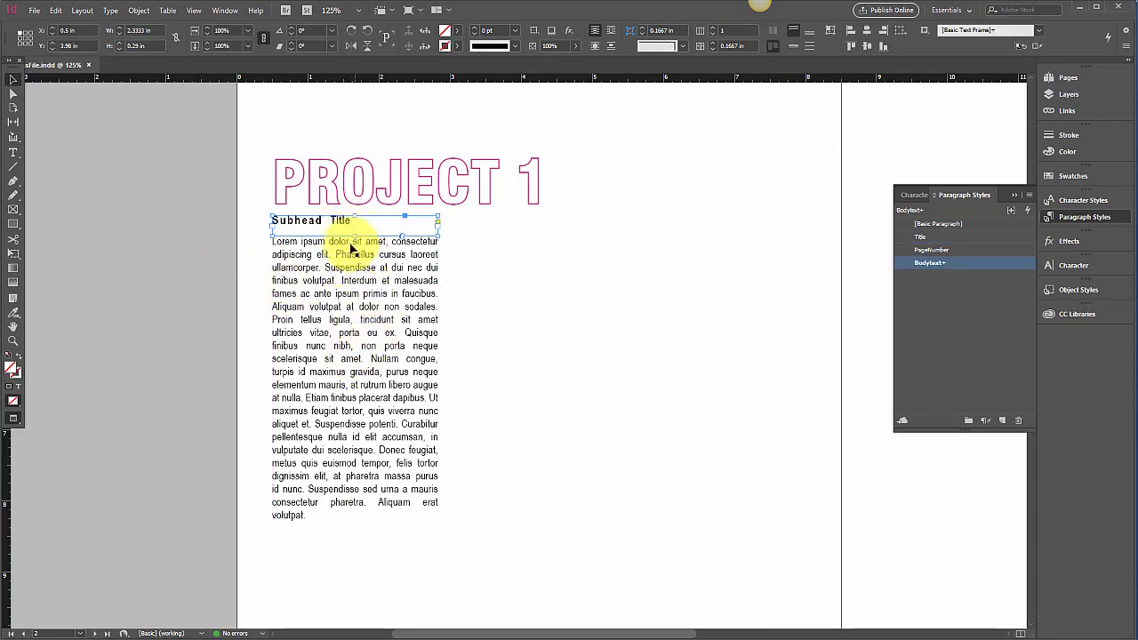
left_click(348, 260)
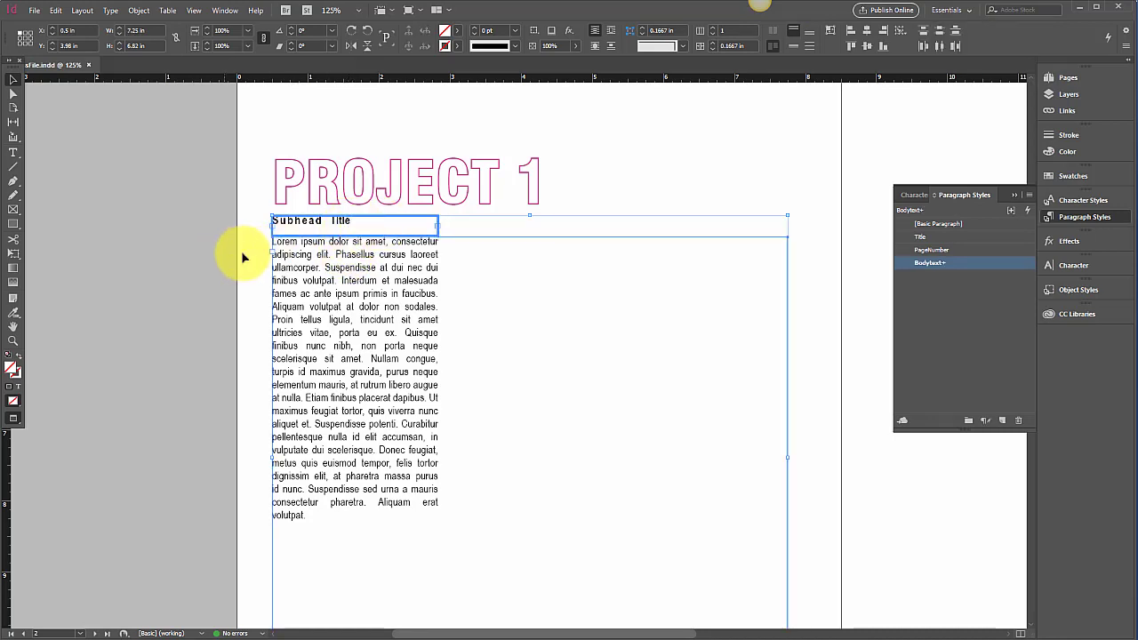
left_click_drag(323, 240, 360, 214)
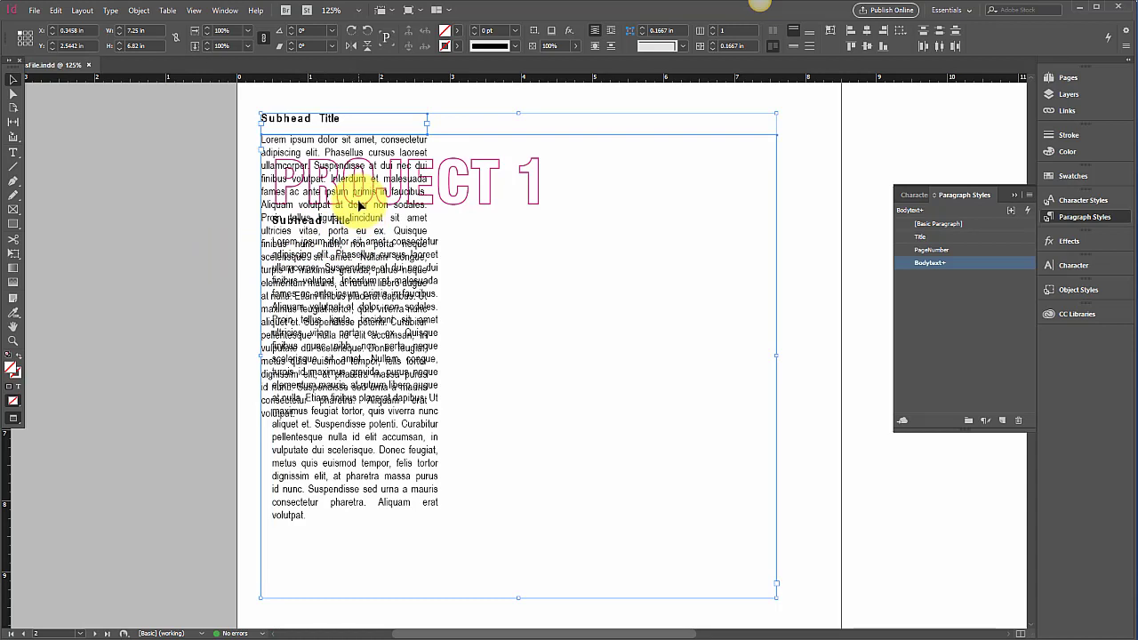
key("ctrl+z")
left_click(232, 235)
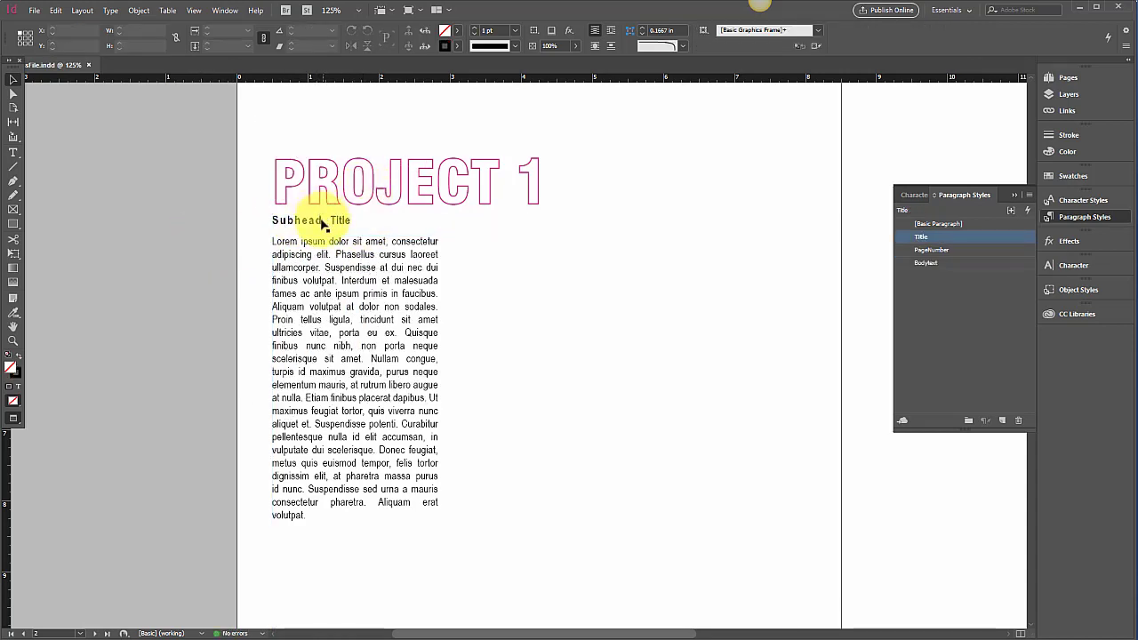
- Select the subhead and body text frames together and narrow the combined selection to about 2.4 in wide
left_click(323, 224)
left_click(307, 268, "shift")
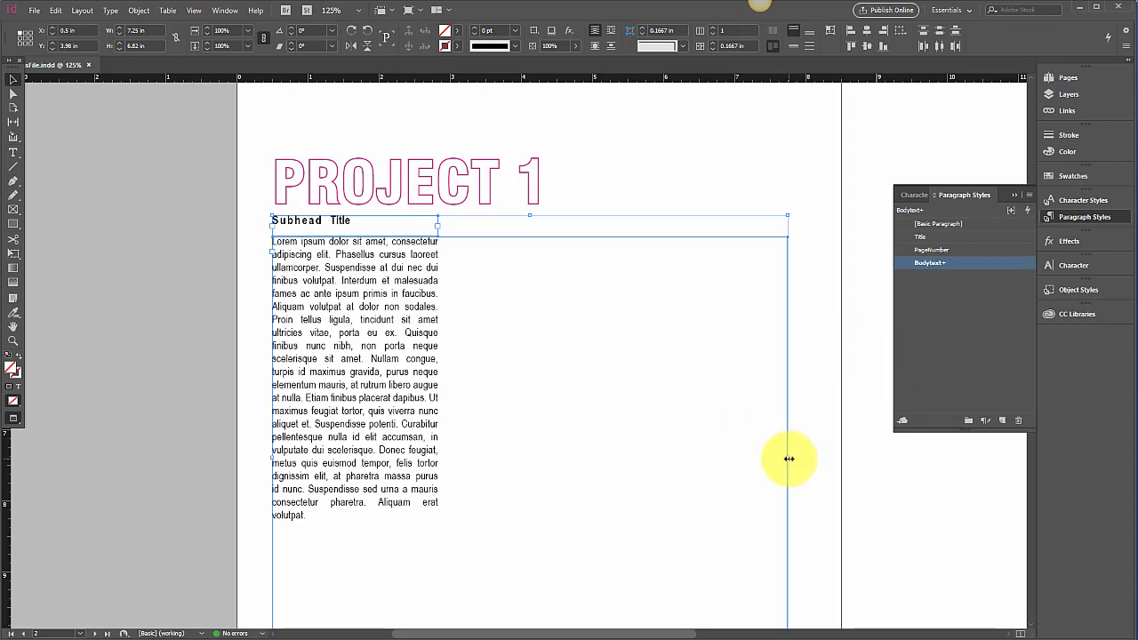
left_click_drag(788, 459, 443, 459)
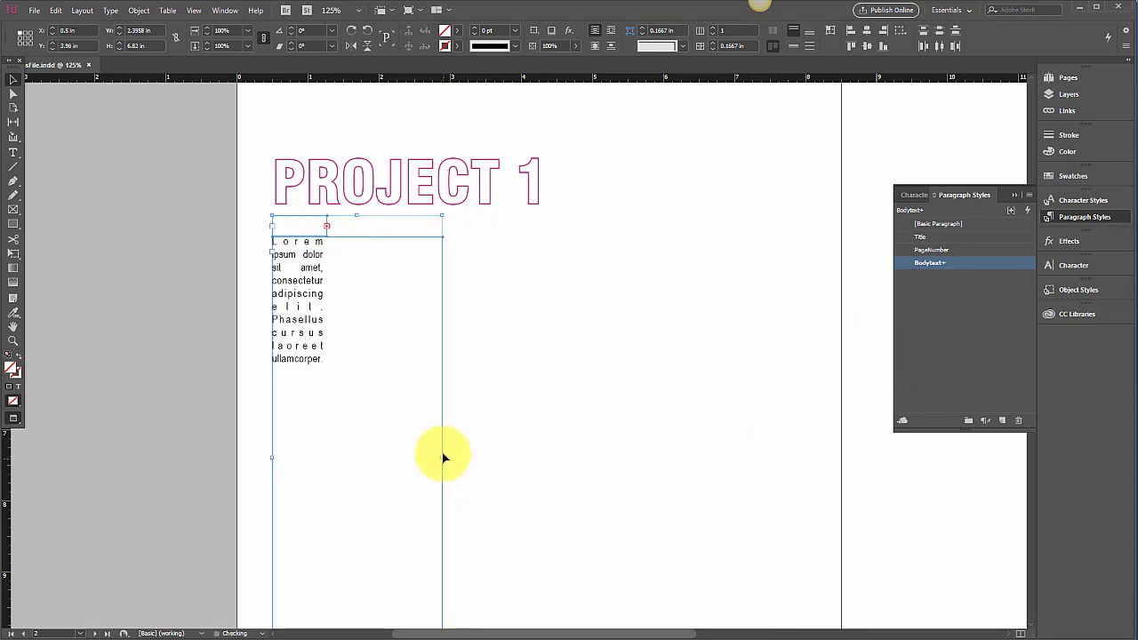
- Try narrowing the body text frame alone to about 2.4 in wide, and undo the resize
left_click(186, 401)
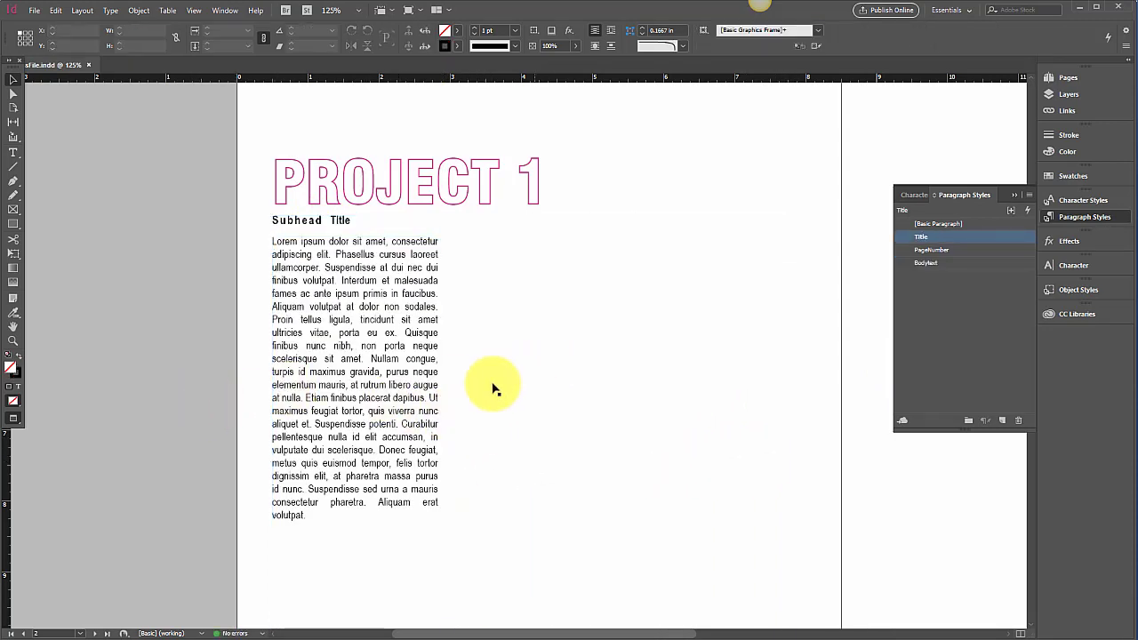
left_click(444, 418)
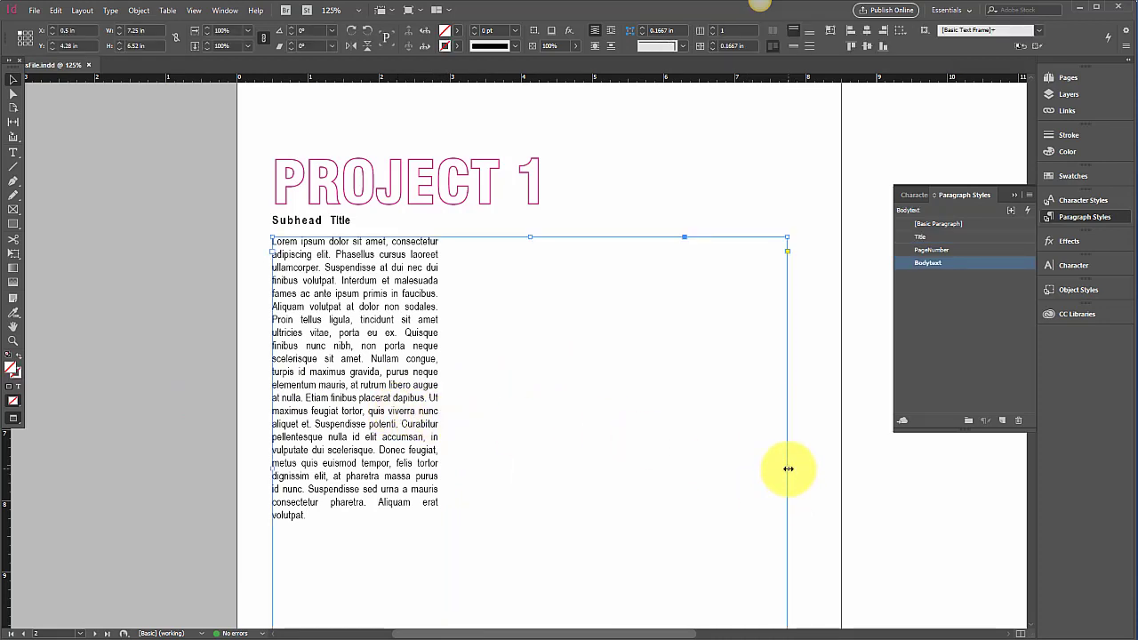
left_click_drag(789, 469, 443, 497)
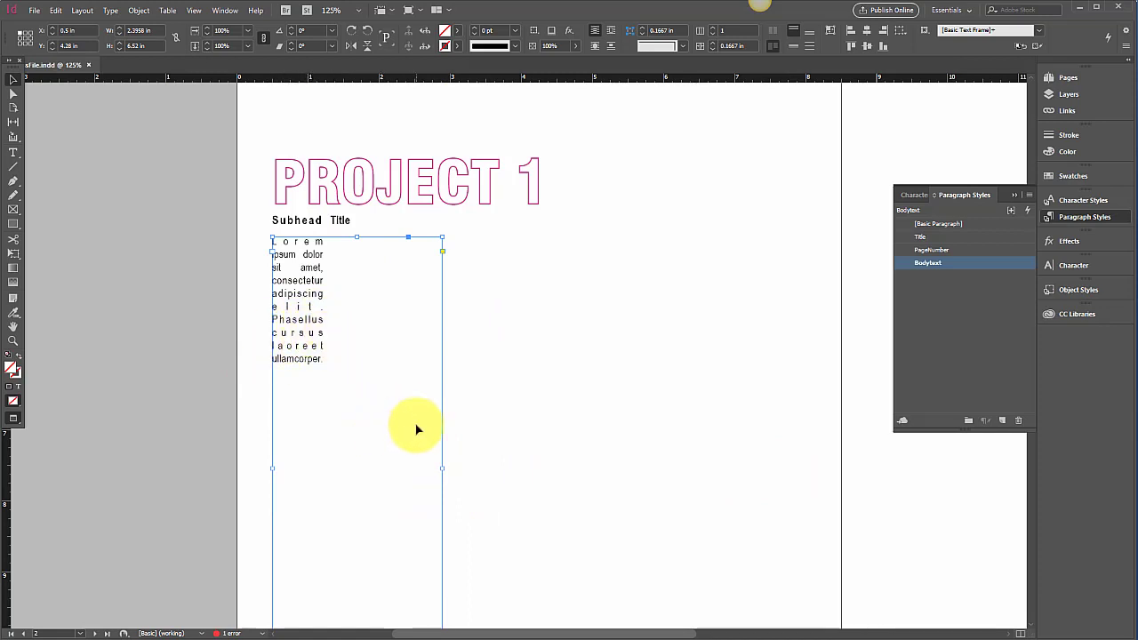
key("ctrl+z")
left_click(136, 402)
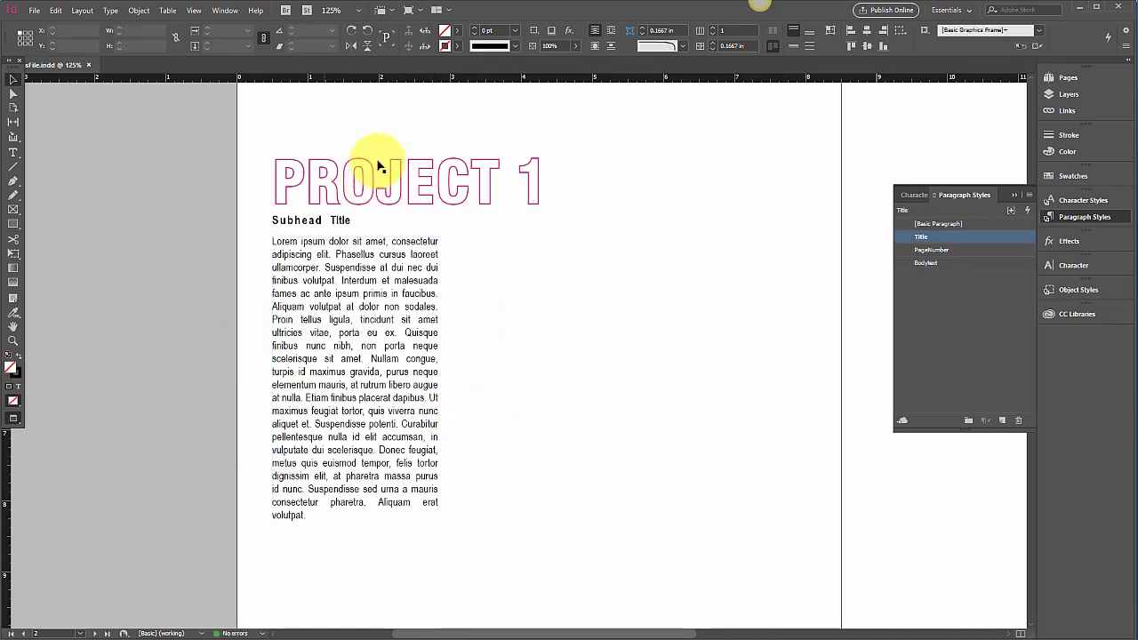
- Place a duplicate of the subhead frame beside the original, above the second column
left_click(337, 224)
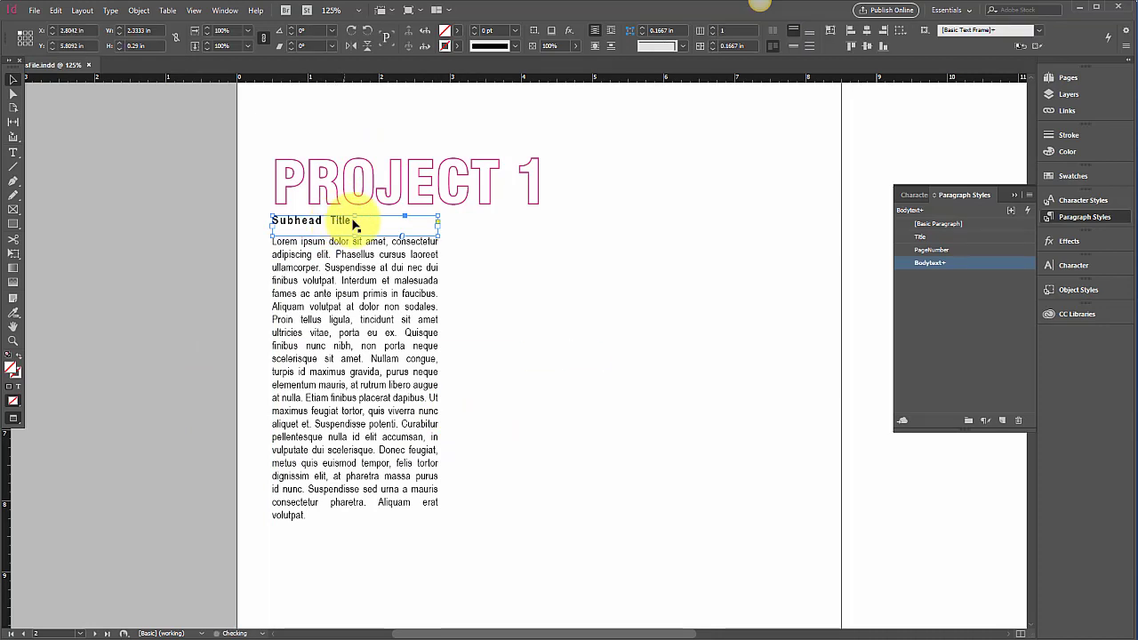
left_click_drag(338, 223, 449, 224)
- Copy the body text from "Etiam finibus" to the end and paste it as a new paragraph below the existing text
key("t")
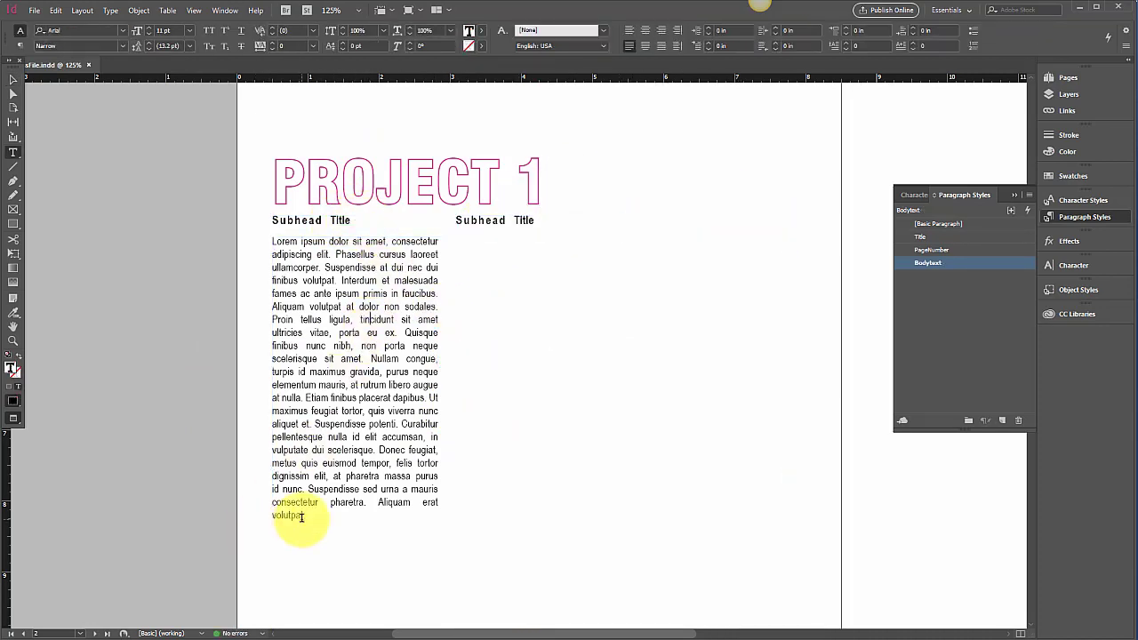
left_click_drag(305, 516, 307, 398)
key("ctrl+c")
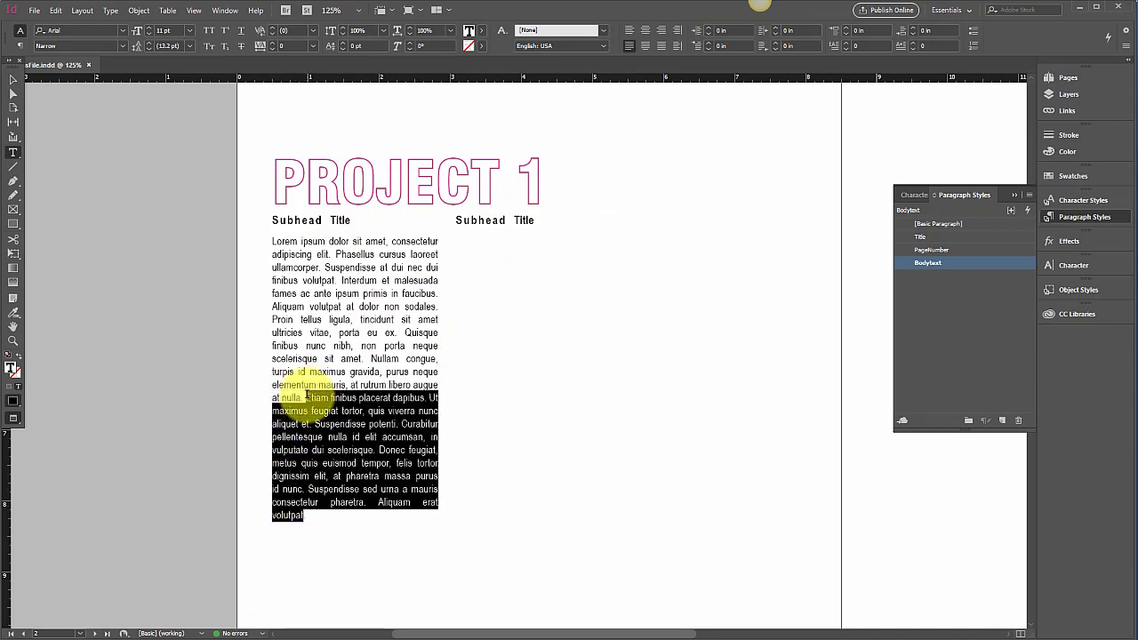
left_click(517, 267)
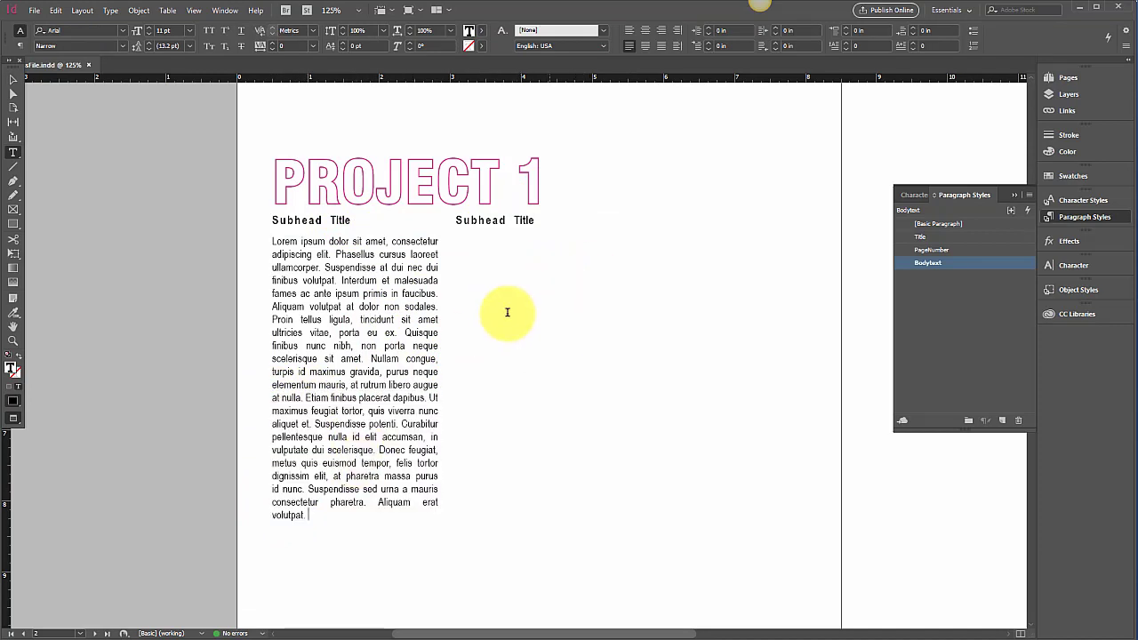
key("ctrl+v")
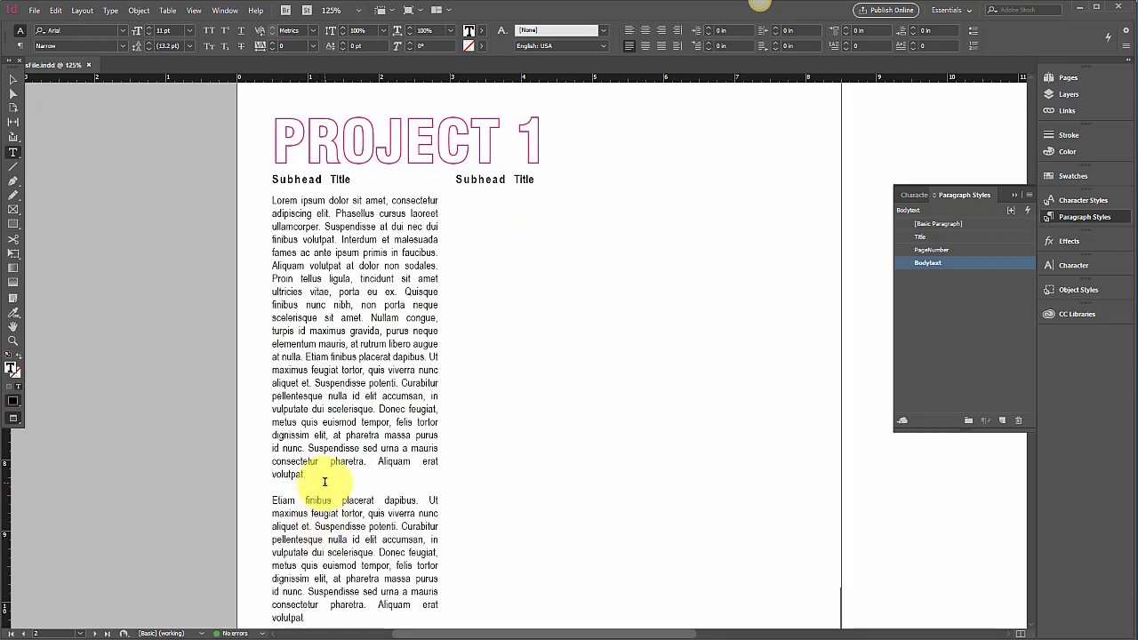
- Insert blank lines before the pasted "Etiam finibus" paragraph so that it starts at the top of the second column
left_click(324, 481)
key("Return")
key("Return")
key("Return")
key("Return")
key("Return")
key("Return")
key("Return")
key("Return")
key("Return")
key("Return")
key("Return")
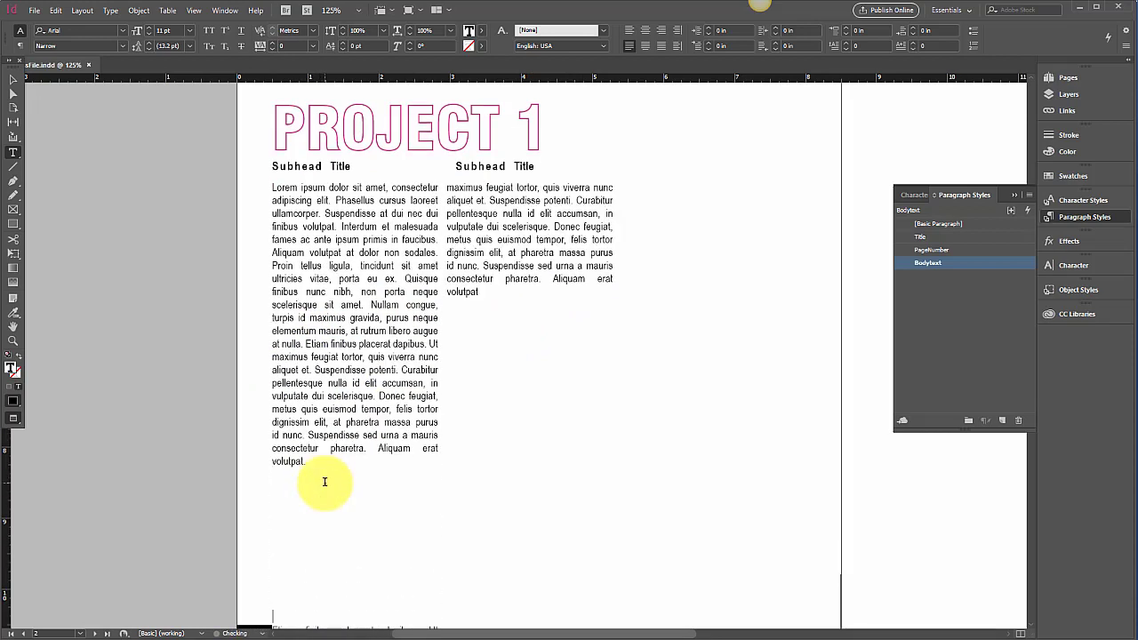
key("Return")
key("BackSpace")
key("BackSpace")
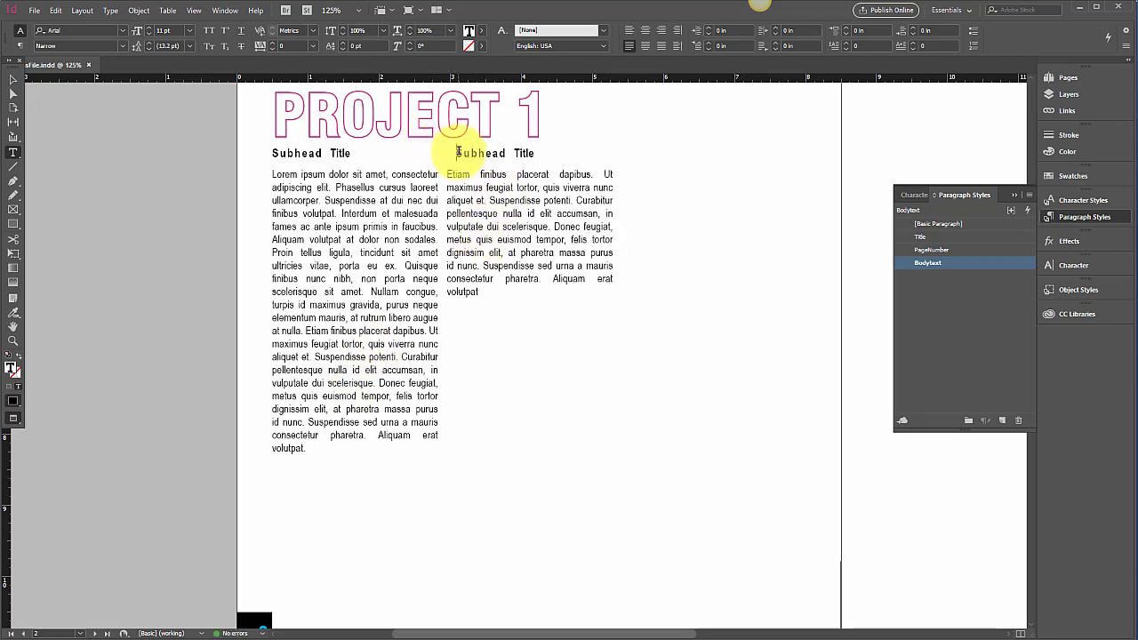
- Shift the duplicate subhead frame slightly to align it with the second column's edge
left_click(14, 80)
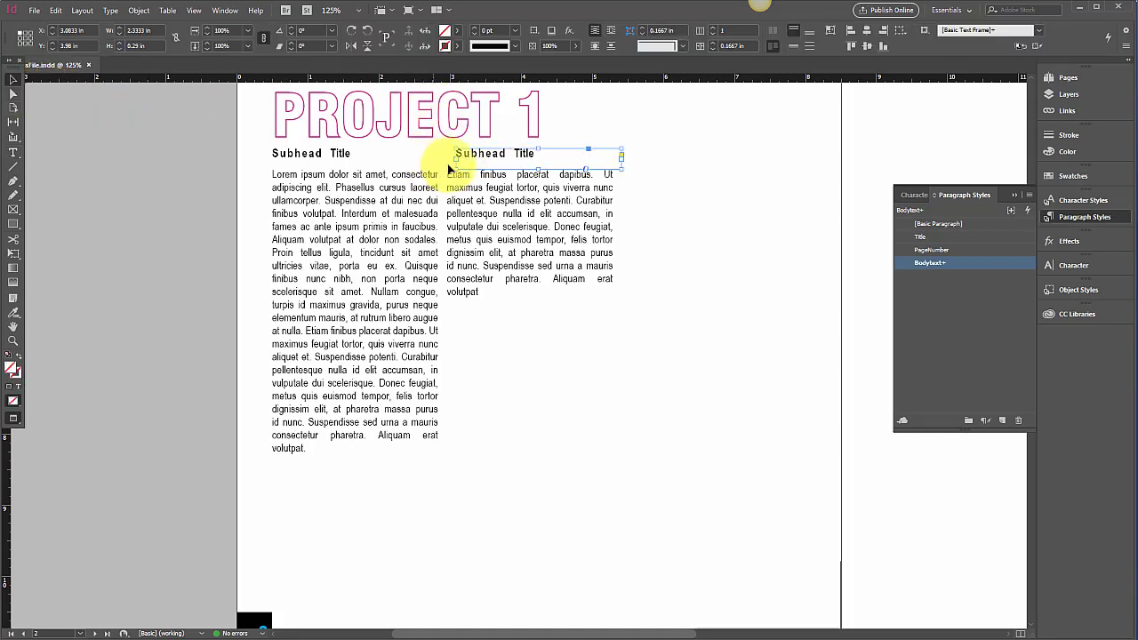
left_click_drag(449, 169, 440, 169)
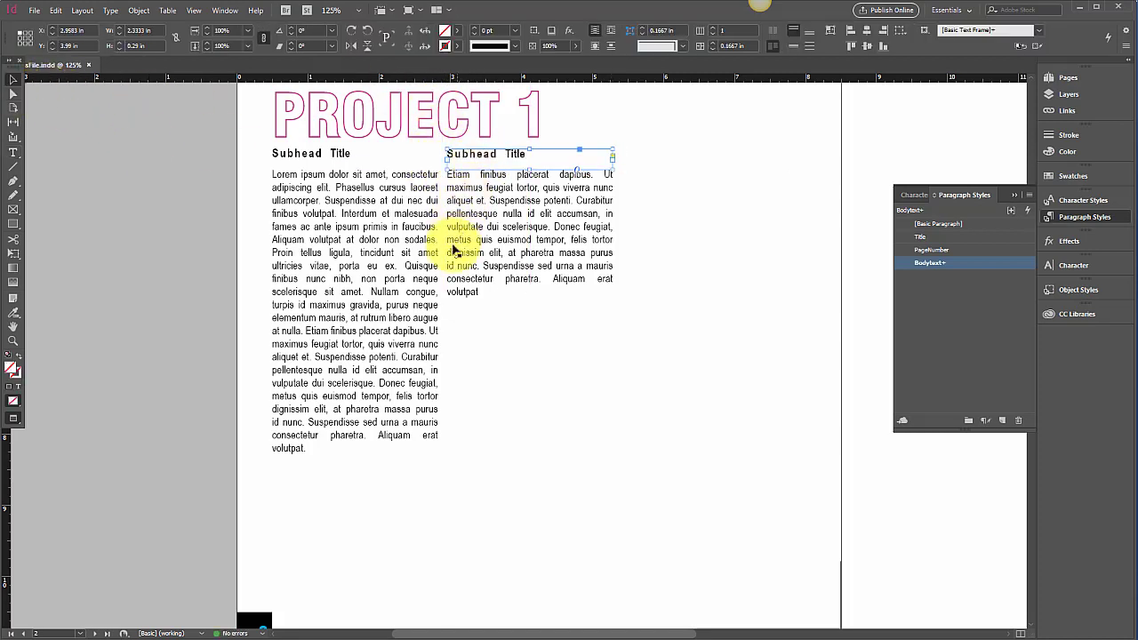
- Insert "Forgotten sentense." and a run of random filler characters before "Etiam finibus" in the first column
double_click(424, 331)
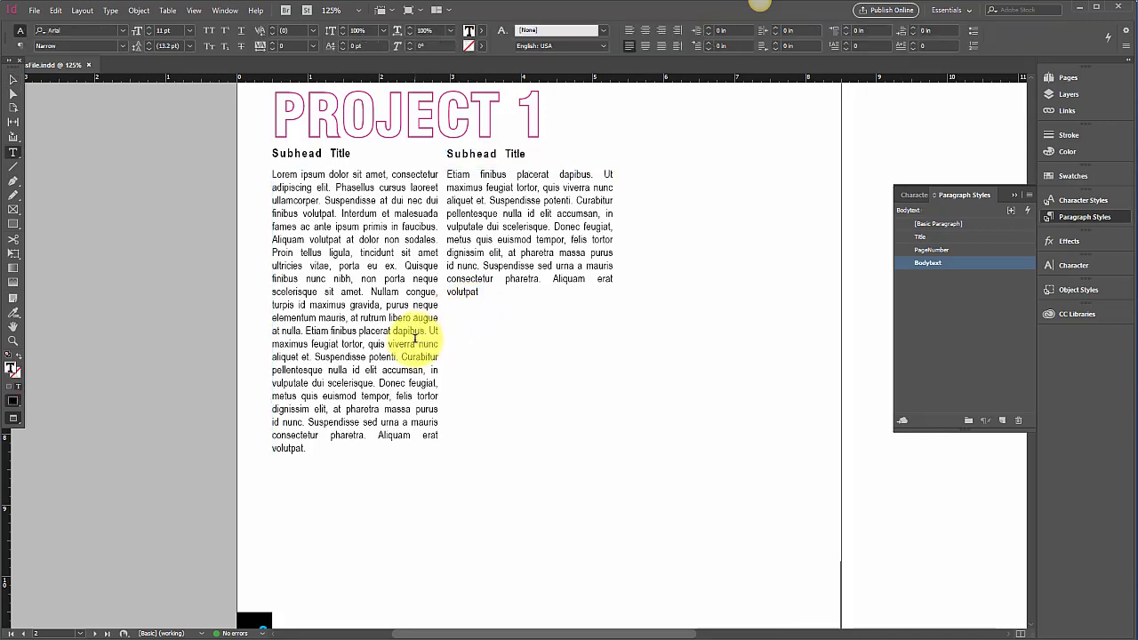
left_click(305, 331)
type("F")
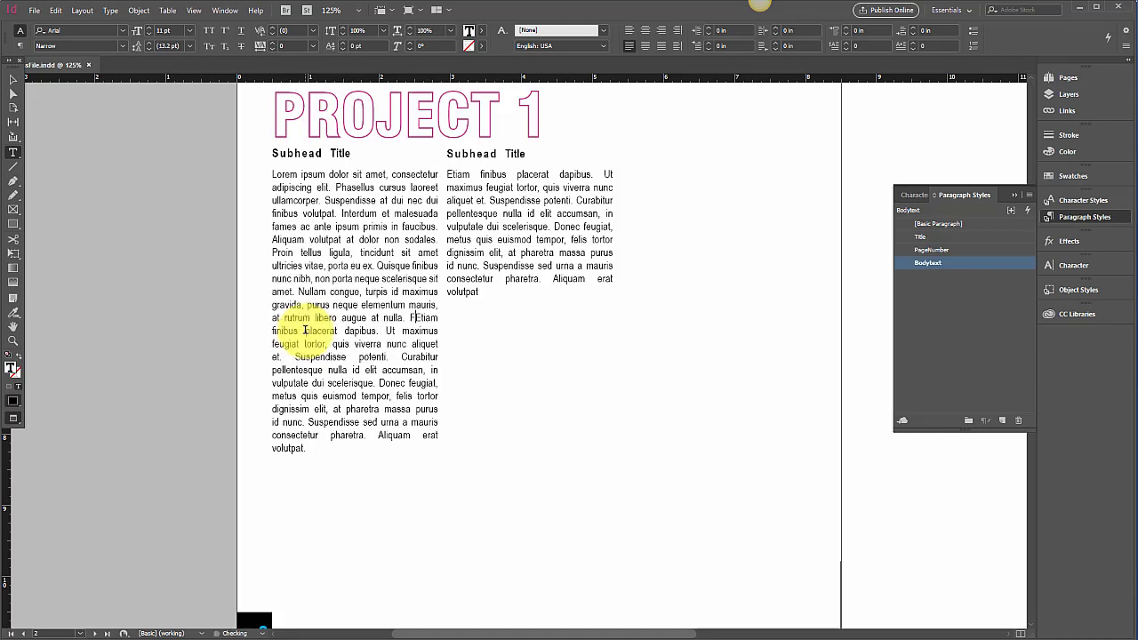
type("orgott")
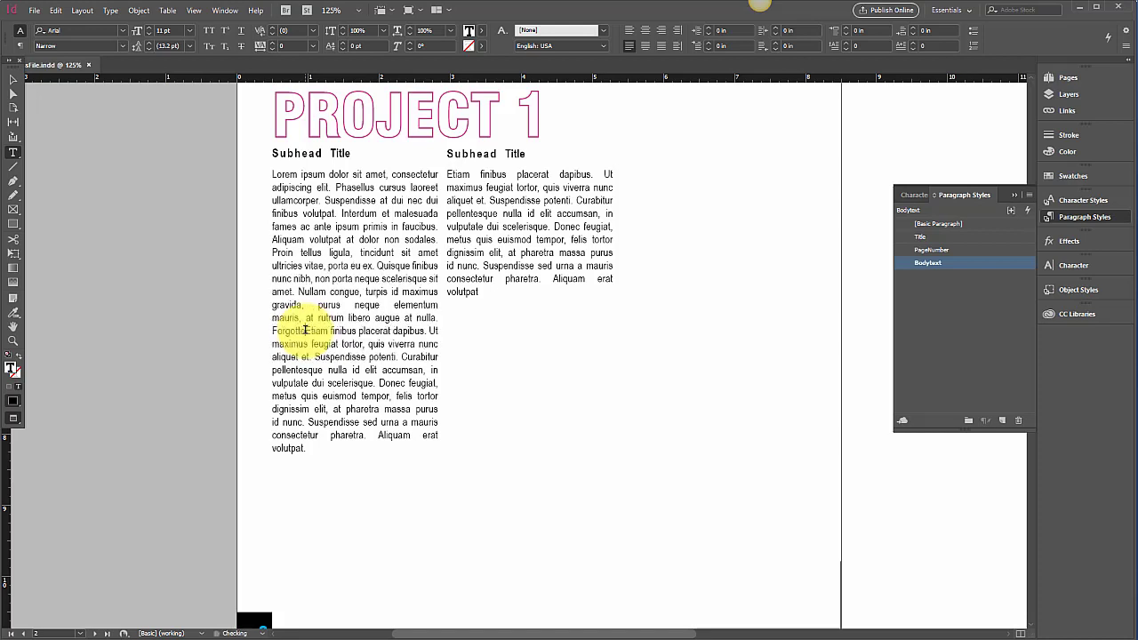
type("en ")
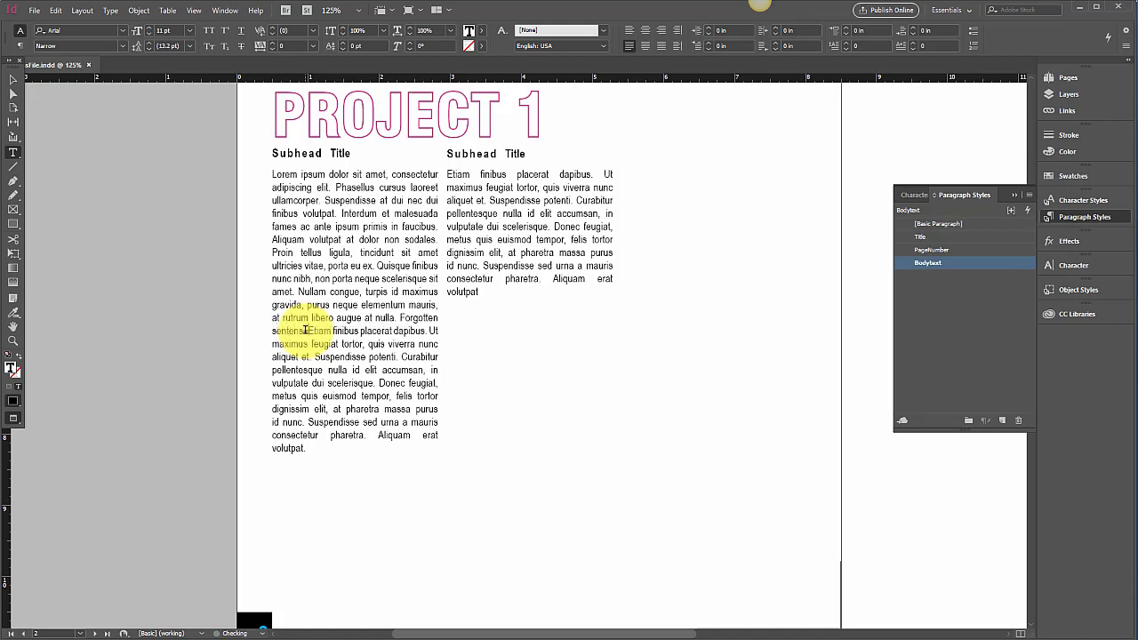
type("sentens ")
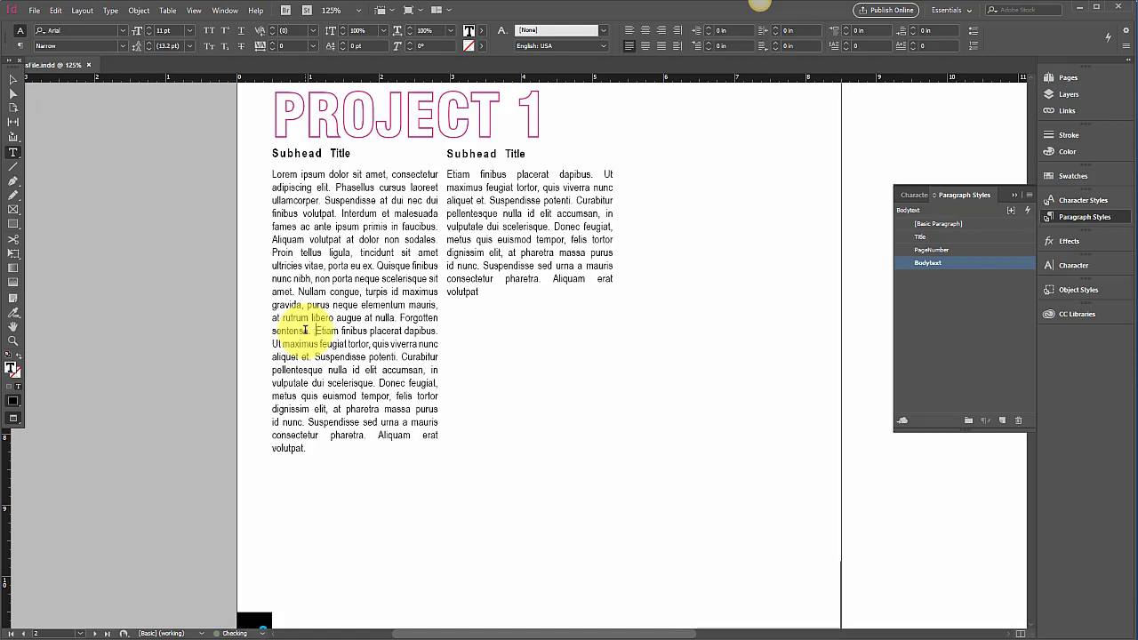
type("laksdfoijweiotj a;oijwetiojEtiam")
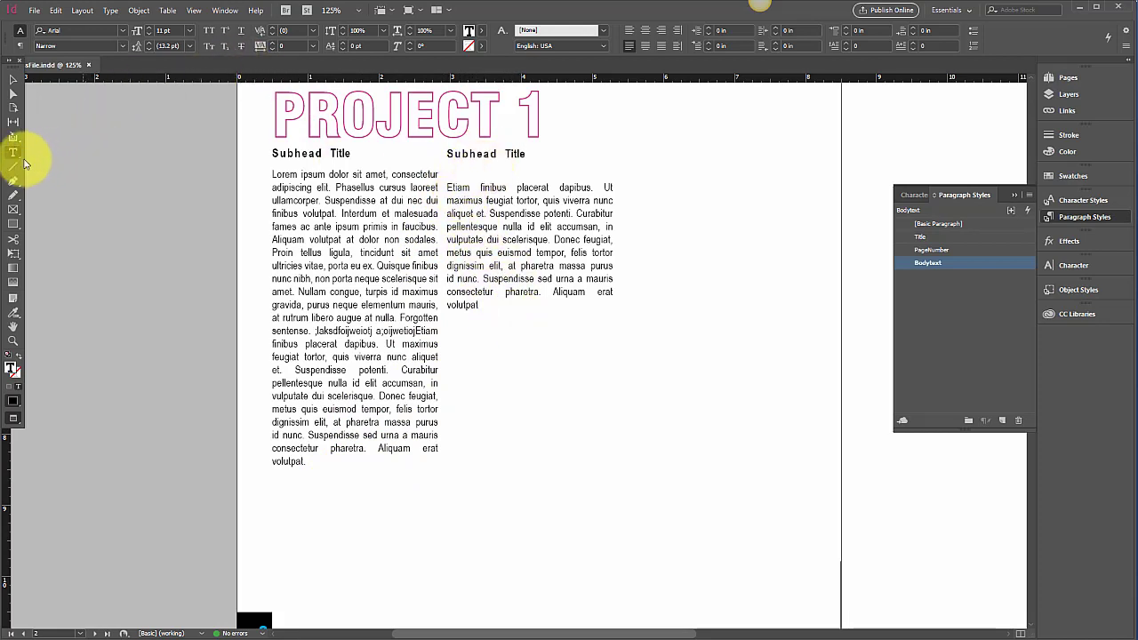
- Copy the words "Subhead Title" from the first column's subhead frame and clear them from the frame
left_click(15, 81)
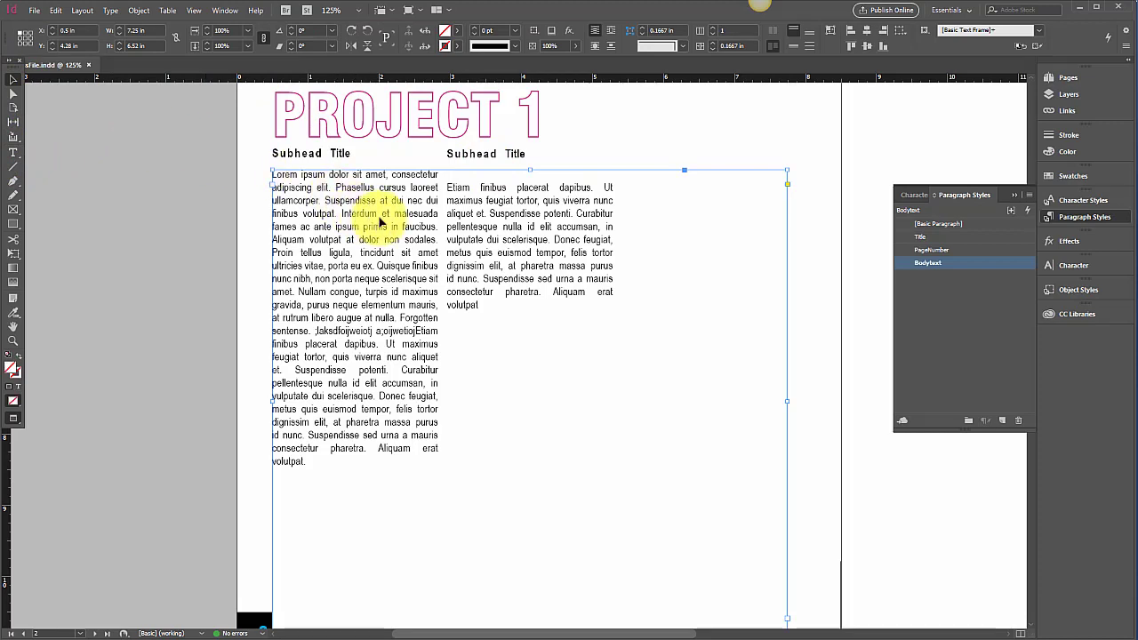
left_click(360, 158)
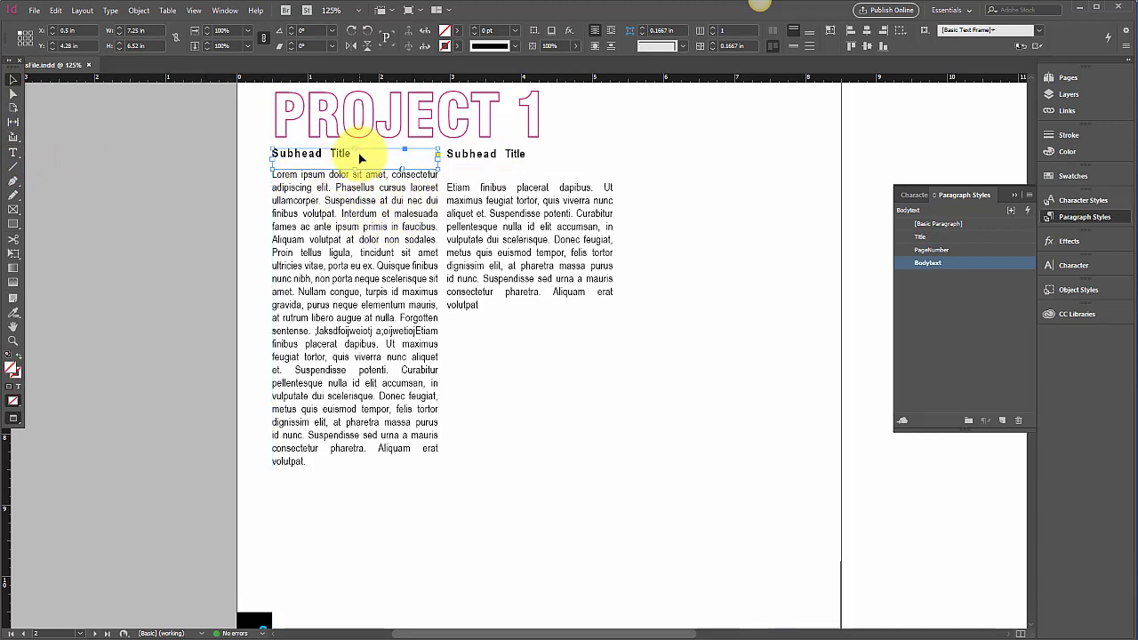
double_click(360, 152)
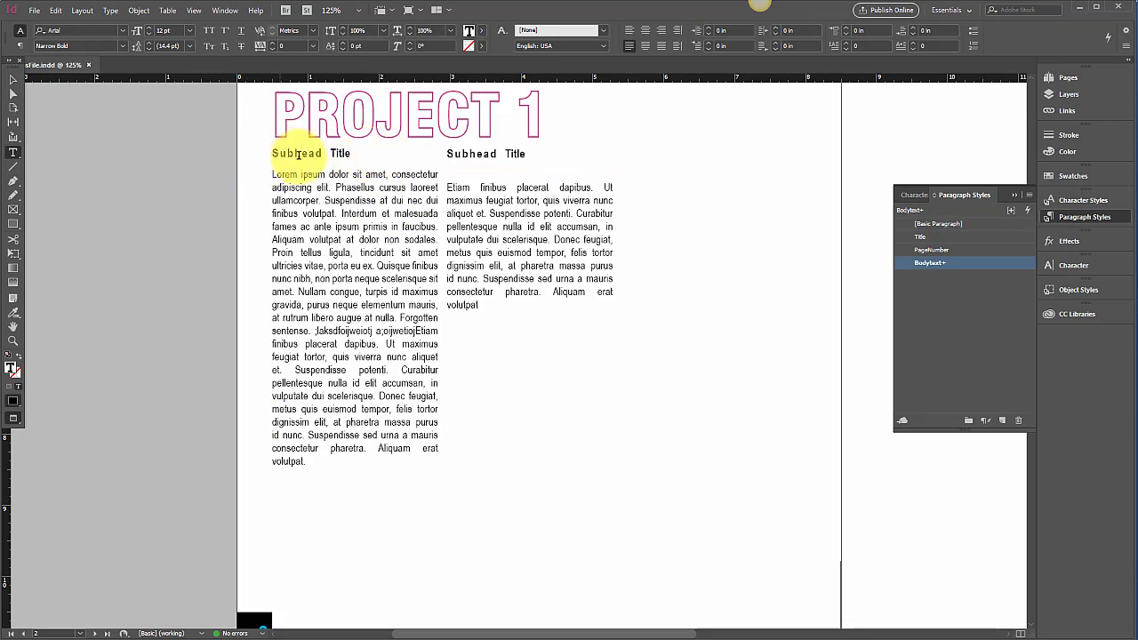
left_click_drag(351, 153, 245, 152)
key("ctrl+c")
key("Delete")
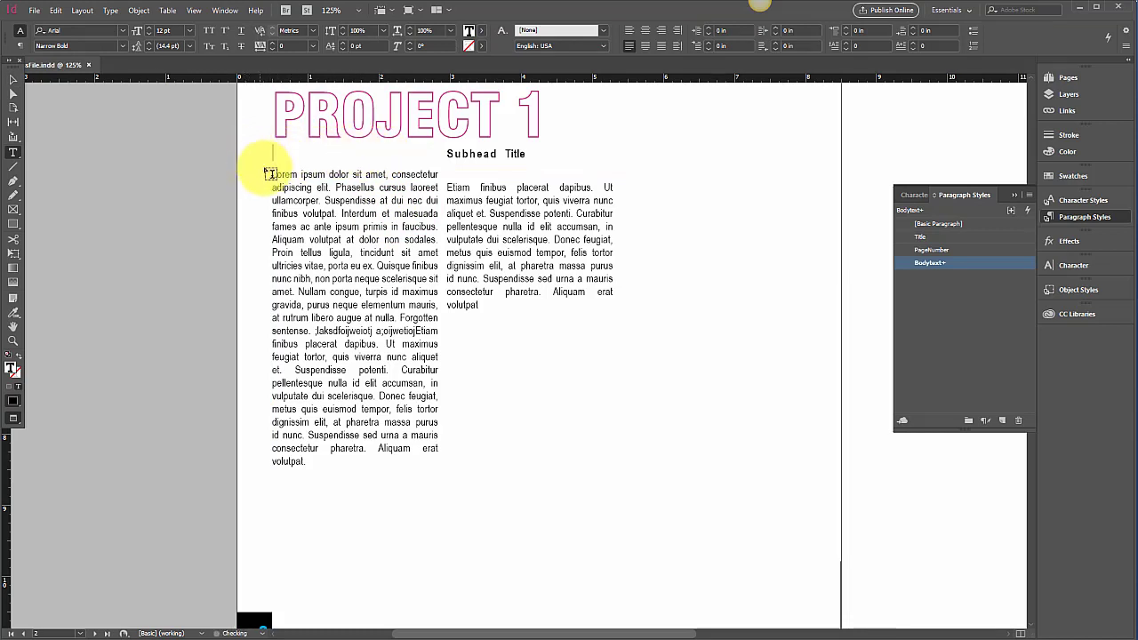
- Delete both separate subhead frames above the first and second columns
left_click(13, 79)
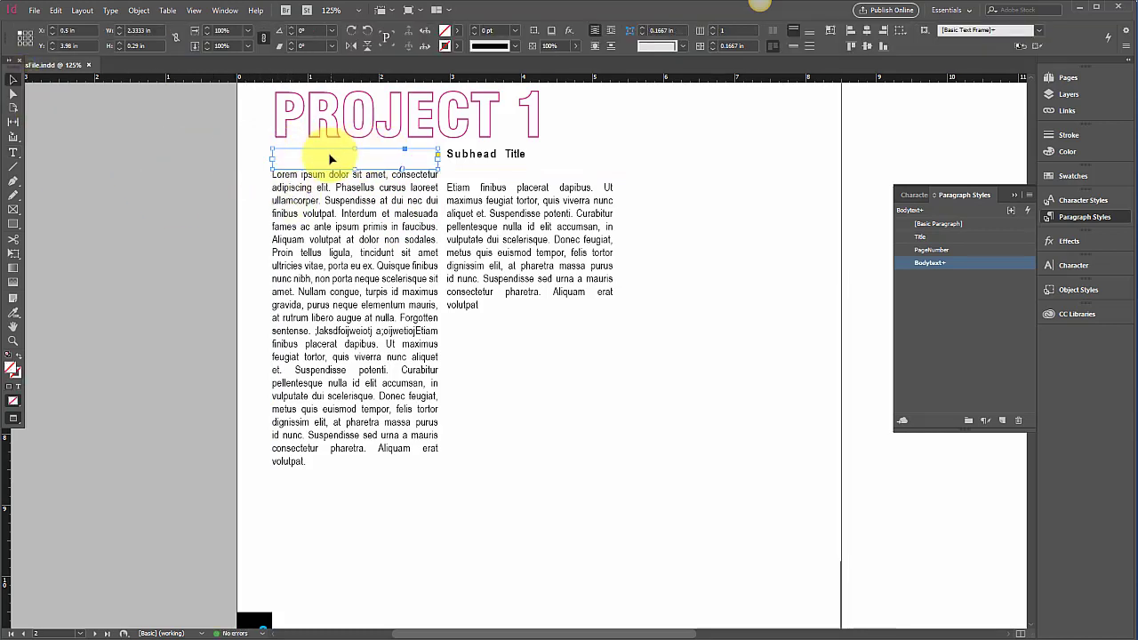
key("Delete")
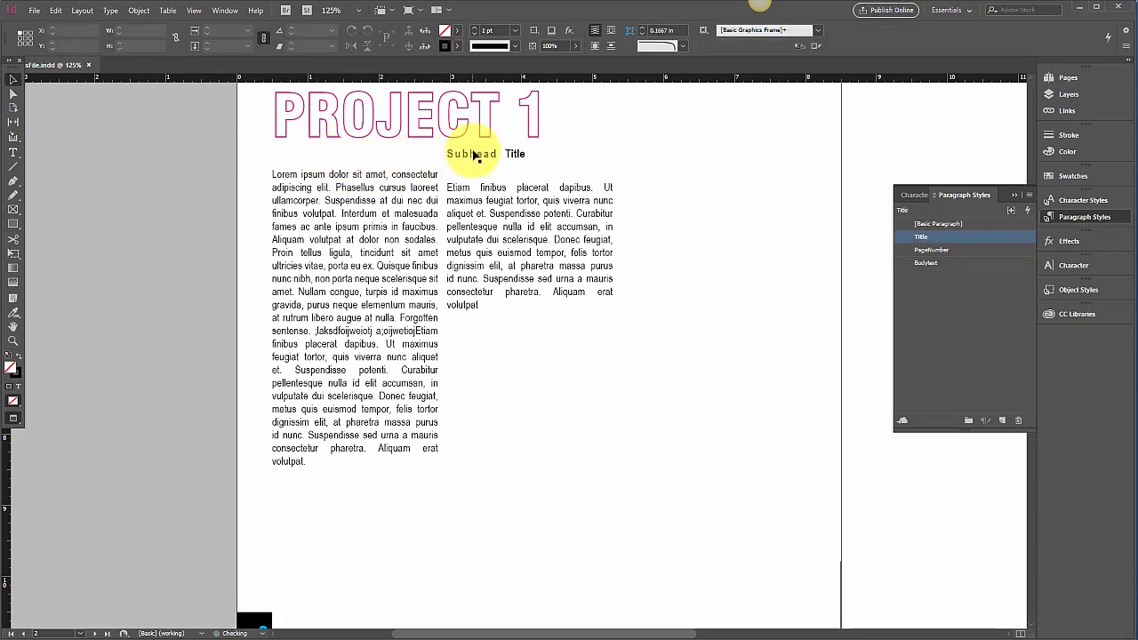
left_click(473, 157)
key("Delete")
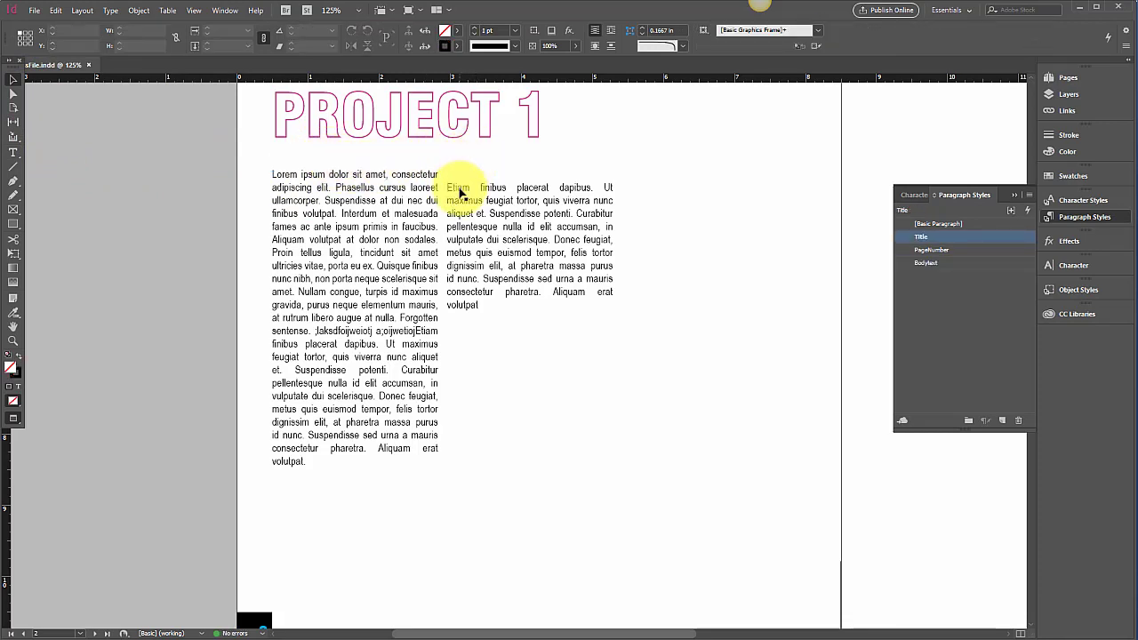
- Extend the body text frame upward to about 6.82 in tall and paste "Subhead Title" as its own first line
left_click(457, 184)
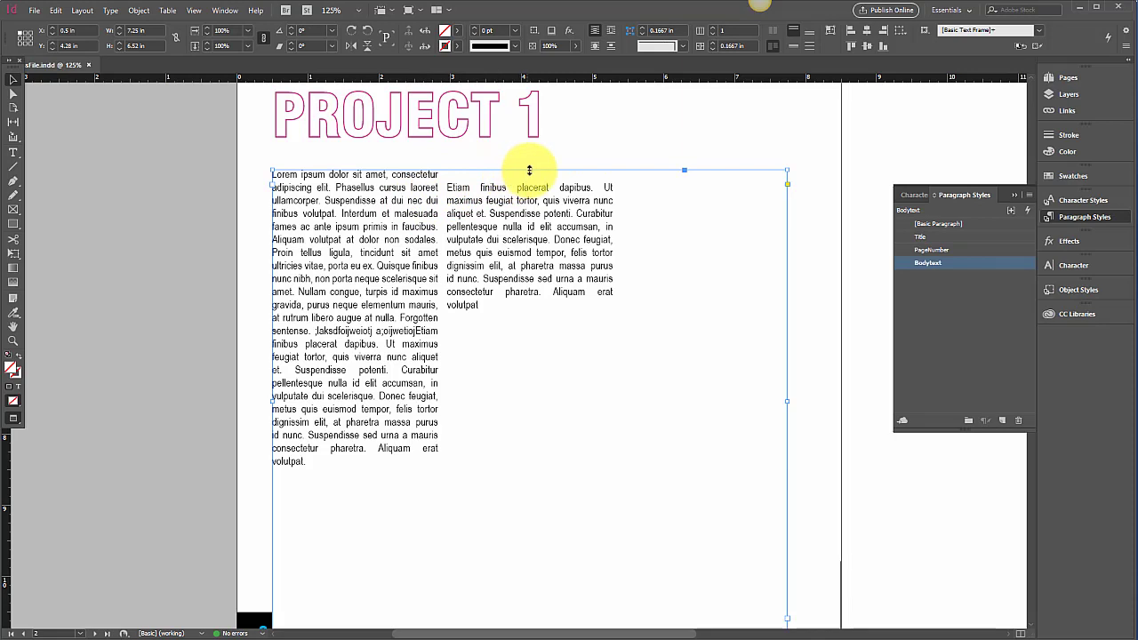
mouse_move(529, 170)
left_mouse_down()
mouse_move(533, 83)
mouse_move(531, 149)
left_mouse_up()
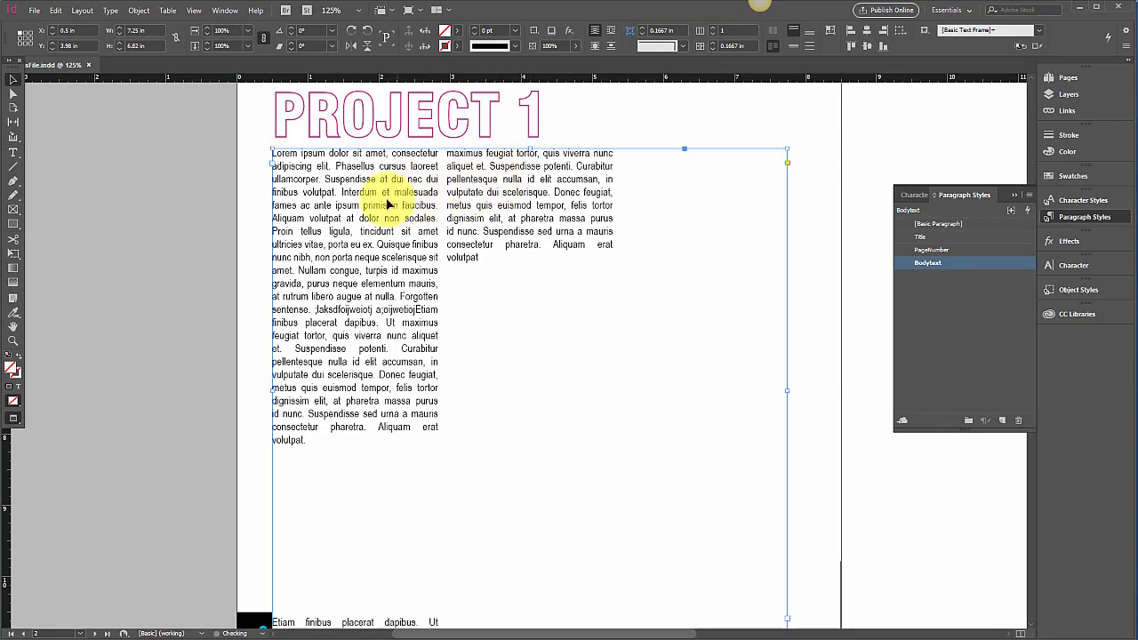
double_click(288, 167)
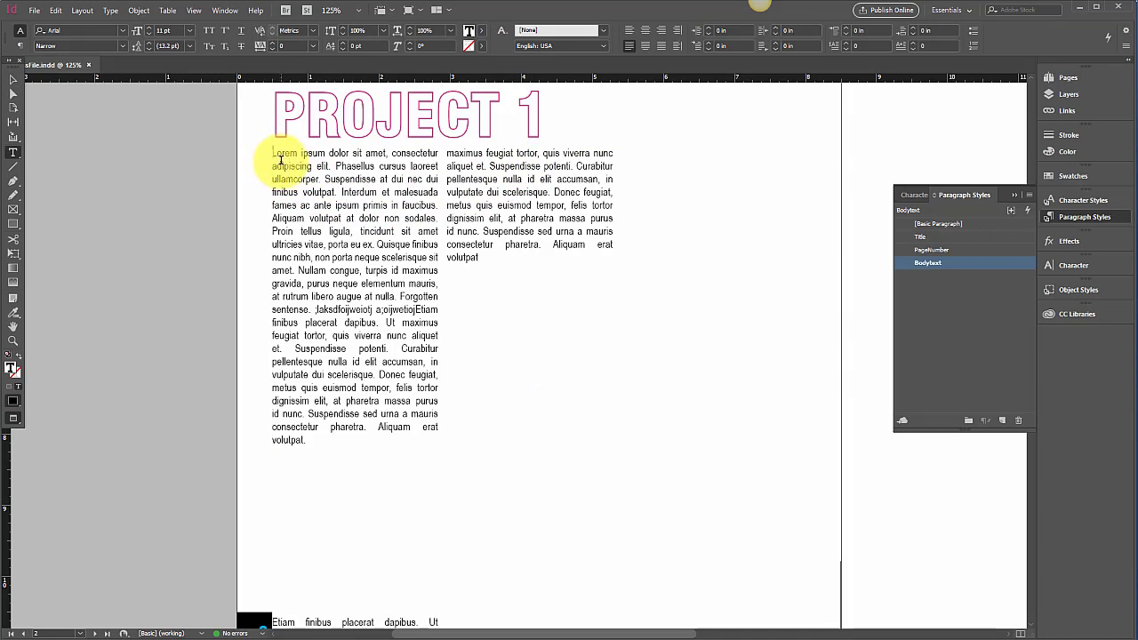
key("ctrl+v")
key("Return")
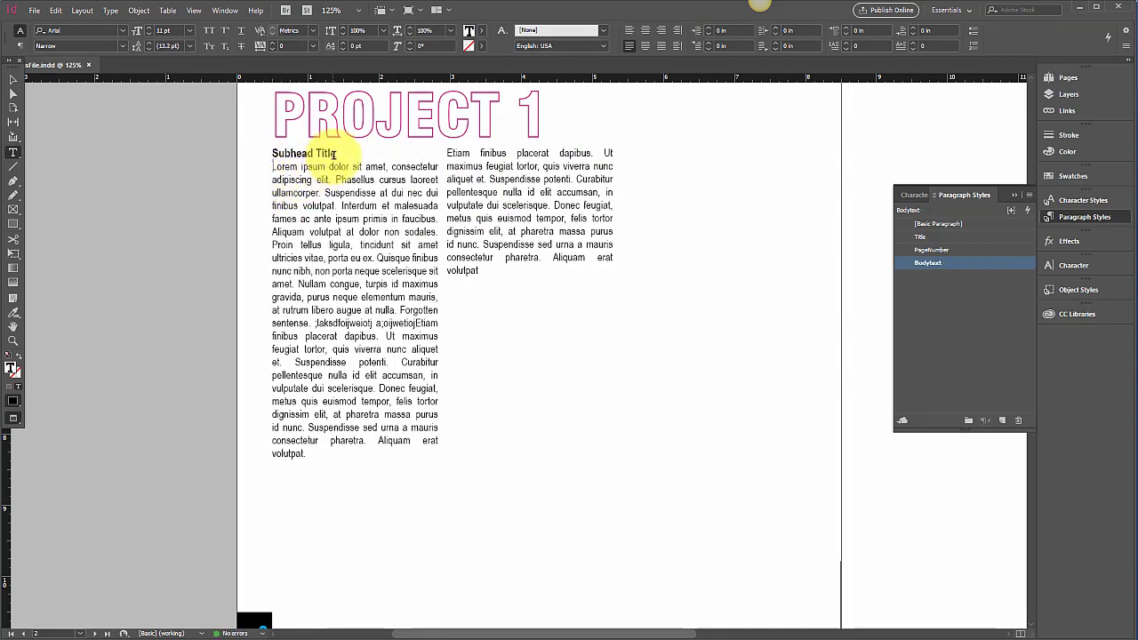
- Create a paragraph style named Subtitle, based on Bodytext, from the "Subhead Title" line and apply it to that line
left_click_drag(339, 153, 272, 152)
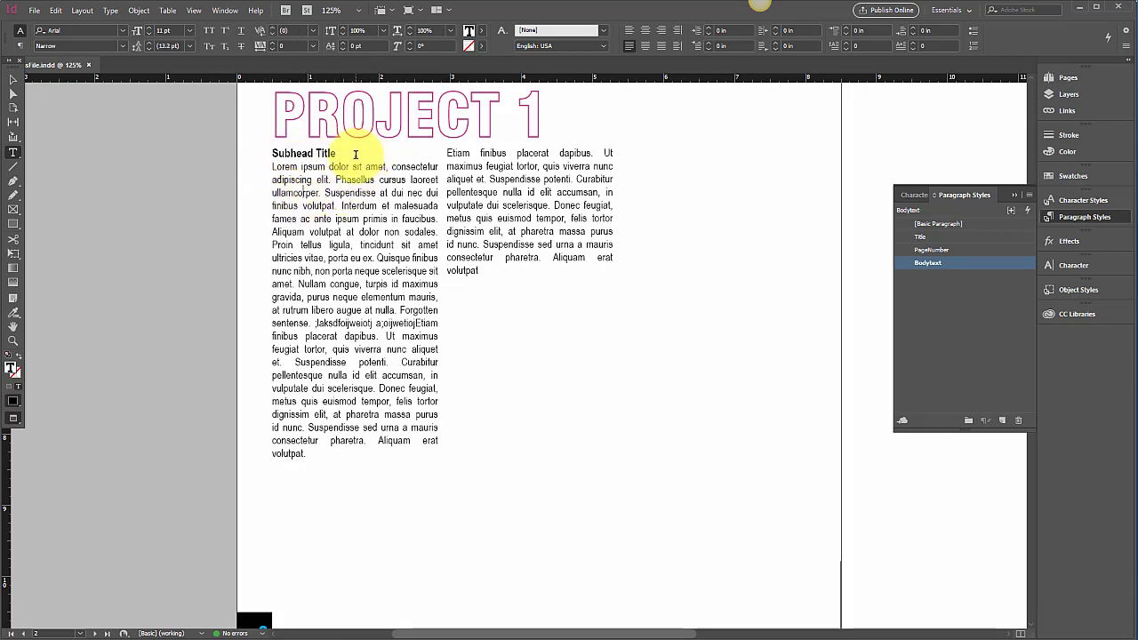
left_click_drag(356, 155, 265, 156)
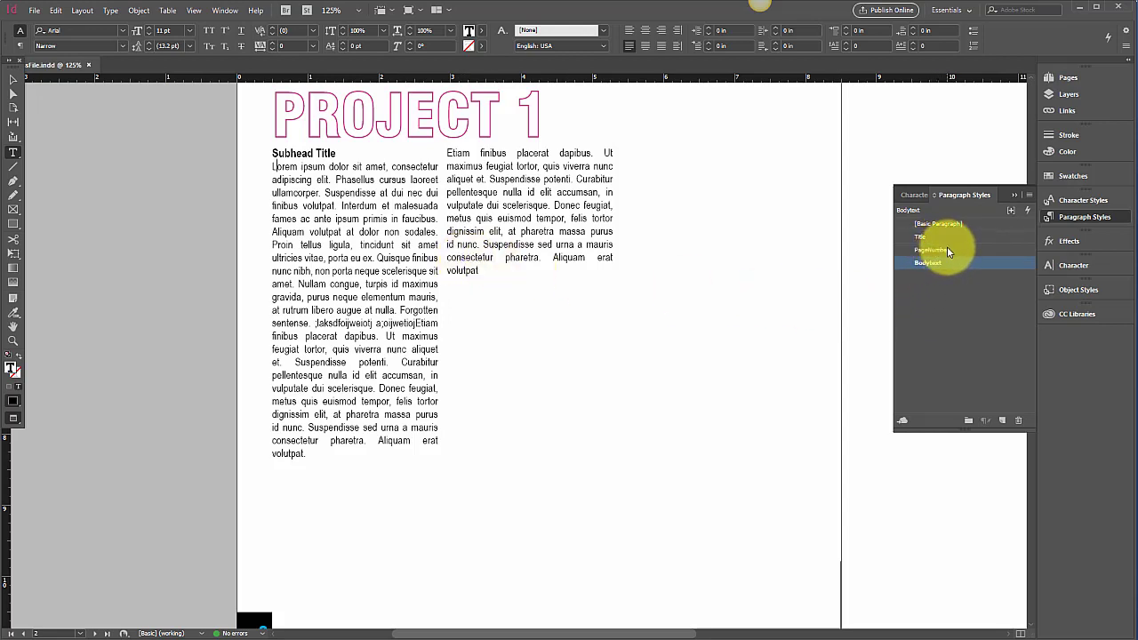
left_click(339, 153)
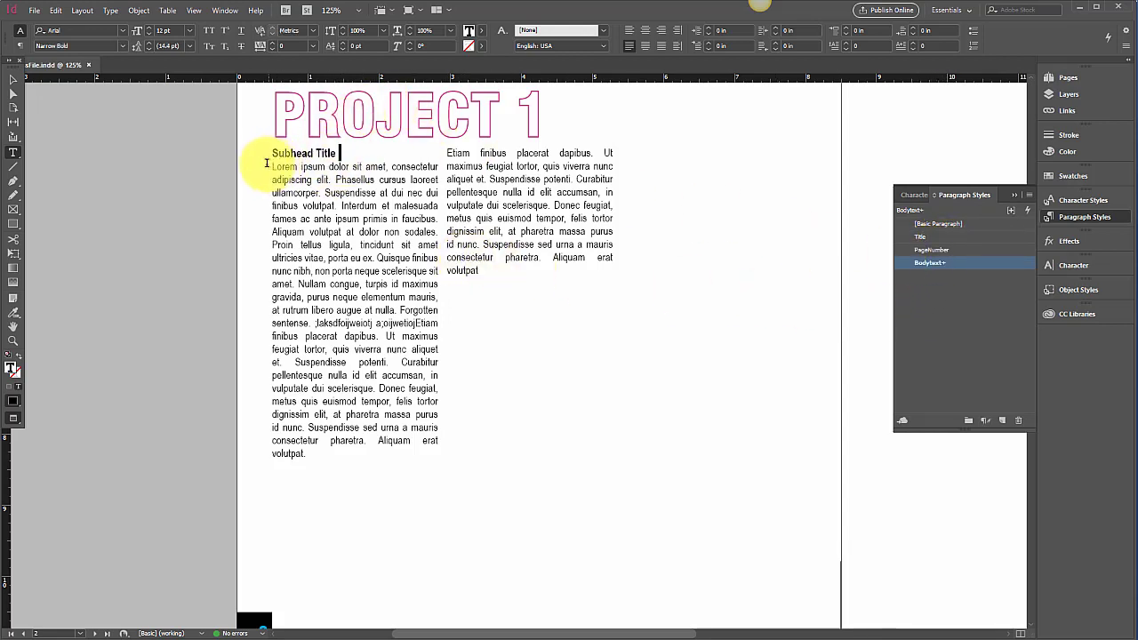
left_click_drag(267, 164, 271, 155)
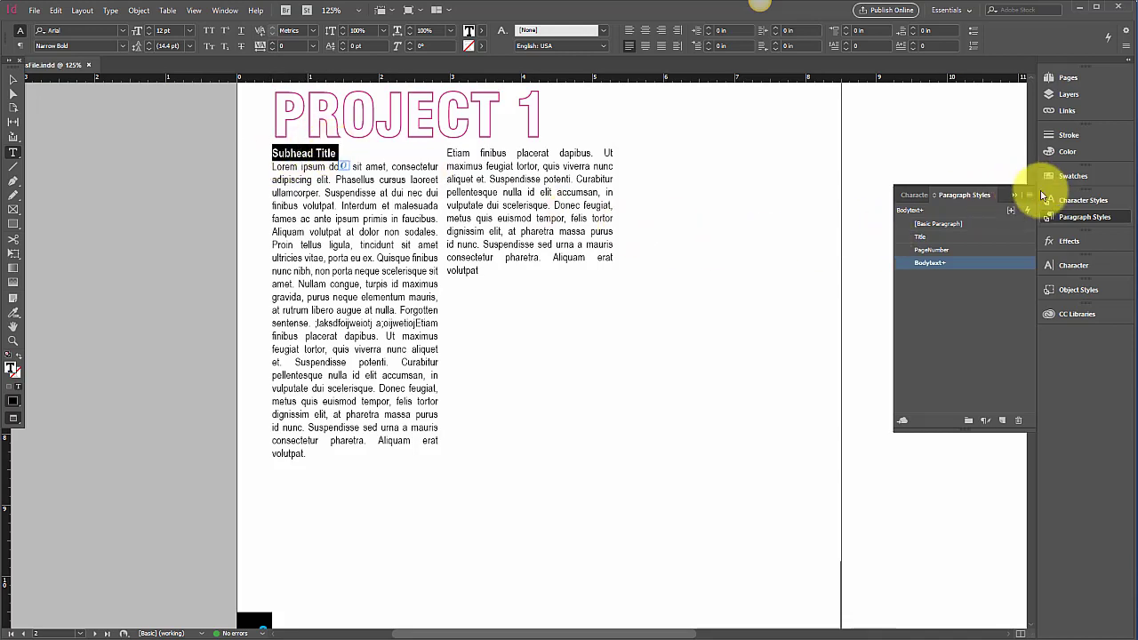
left_click(1029, 195)
left_click(1042, 197)
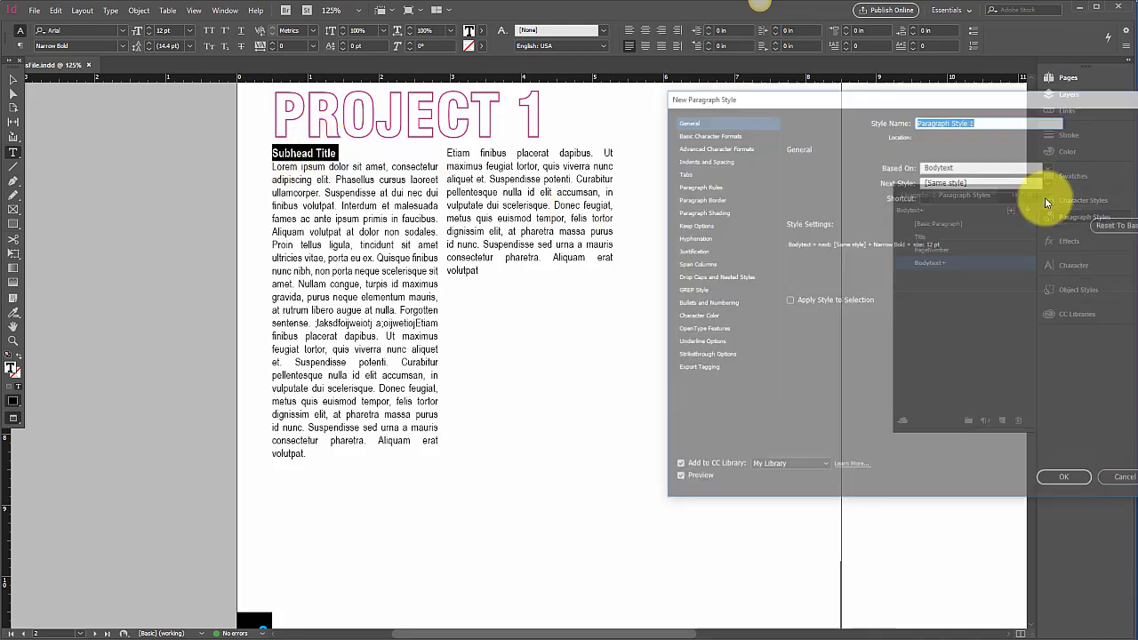
type("Su")
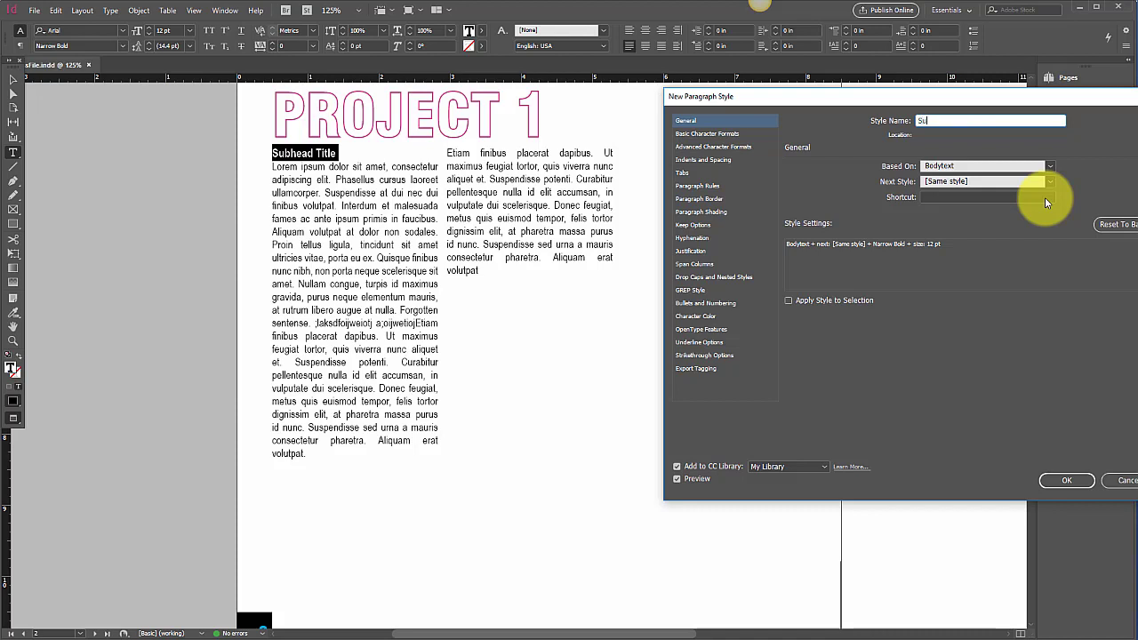
type("bttle")
left_click(1066, 481)
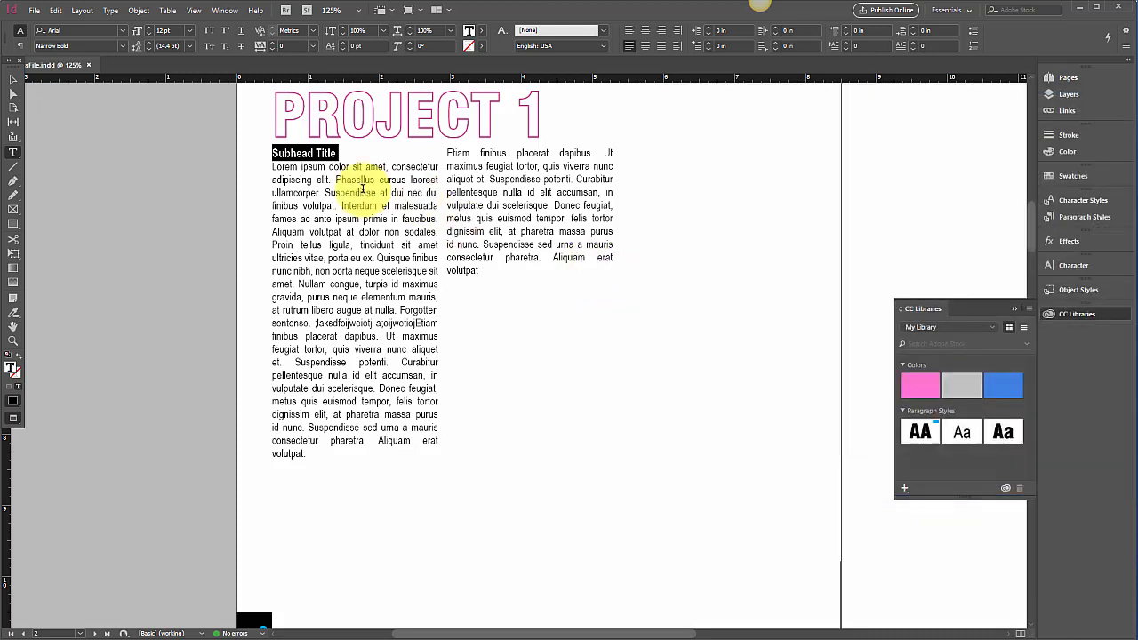
left_click(1058, 217)
left_click(937, 278)
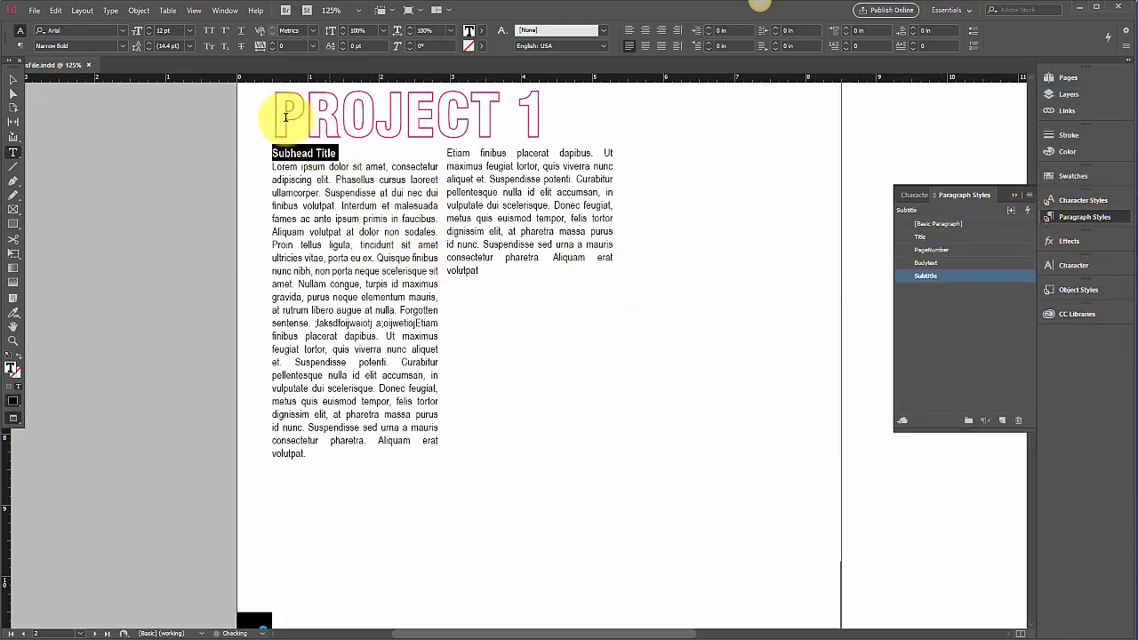
- Try the Subtitle paragraph style on the body paragraph beginning "Lorem ipsum", then undo it
left_click(321, 193)
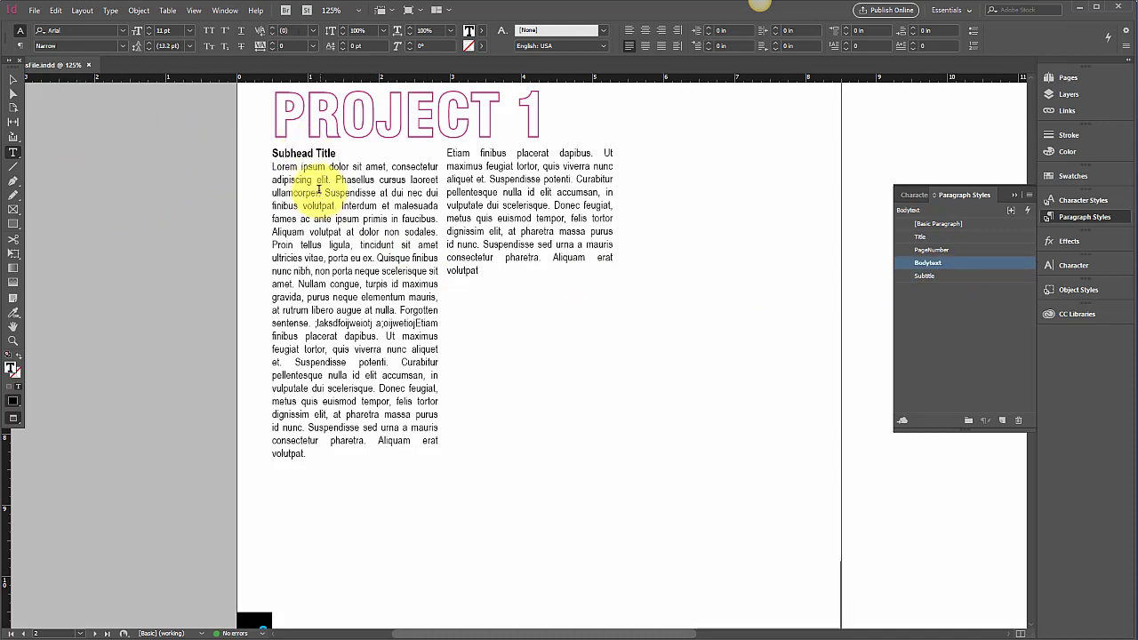
left_click(276, 168)
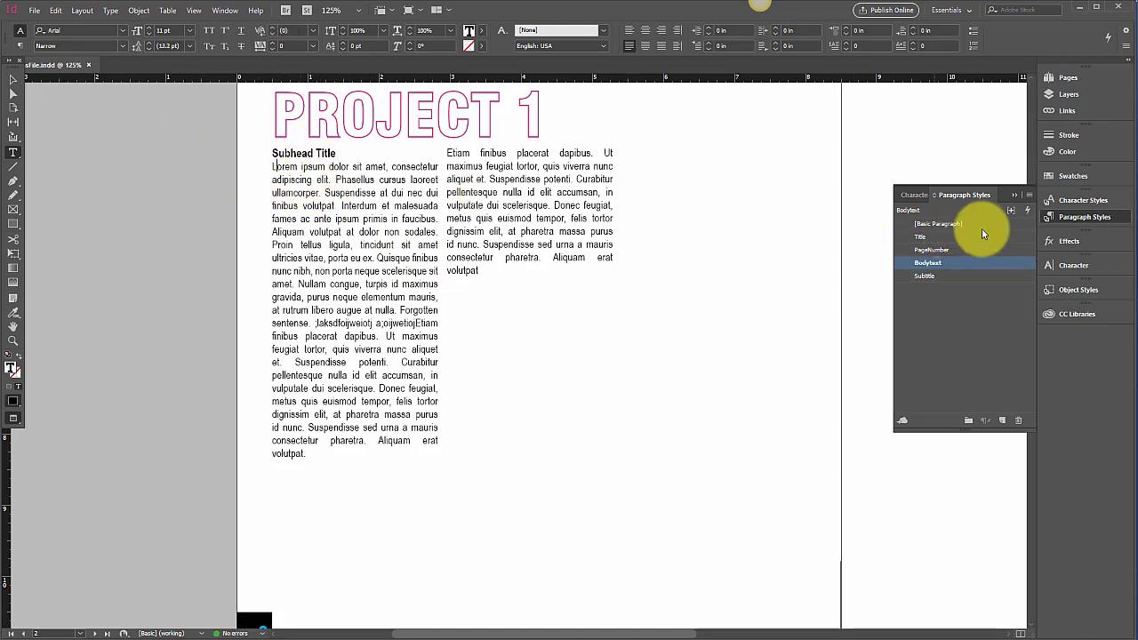
left_click(923, 278)
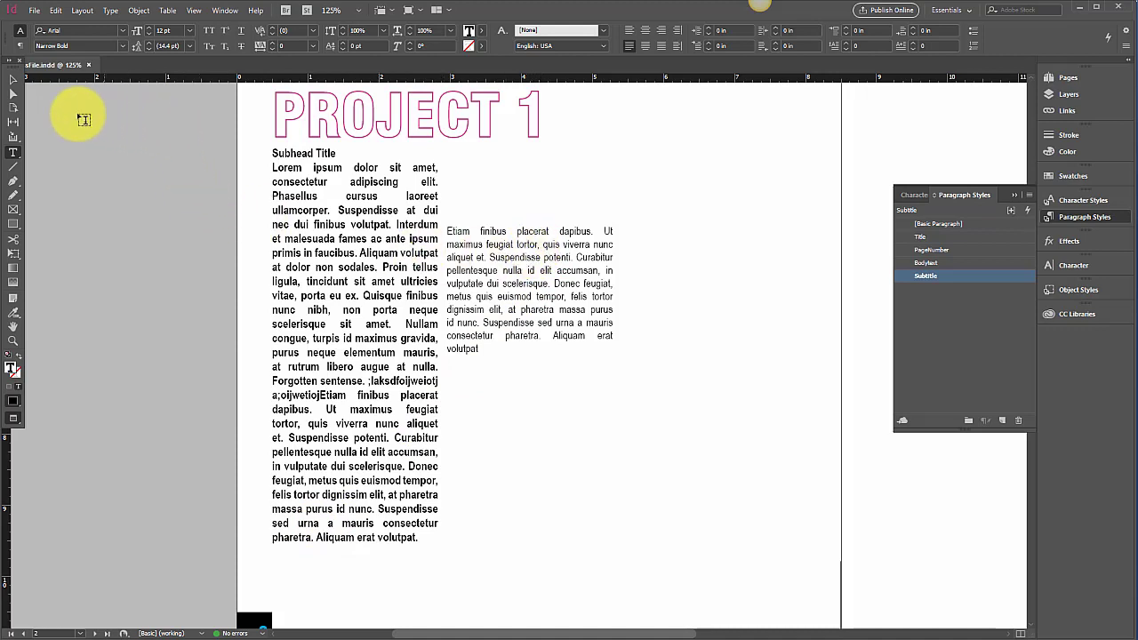
left_click(15, 80)
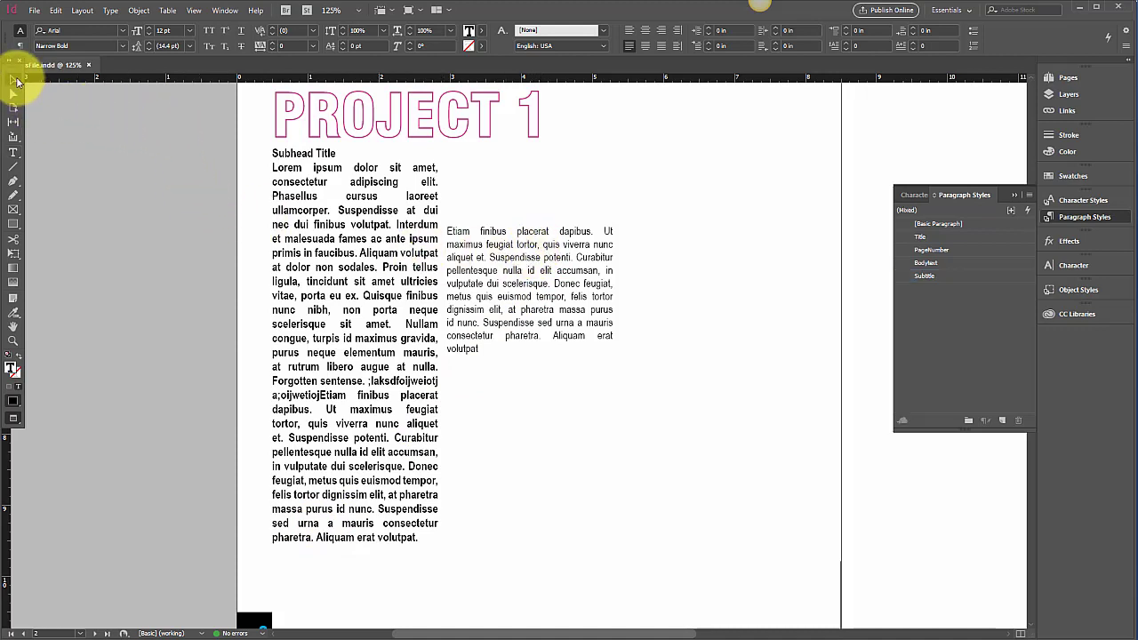
left_click(230, 189)
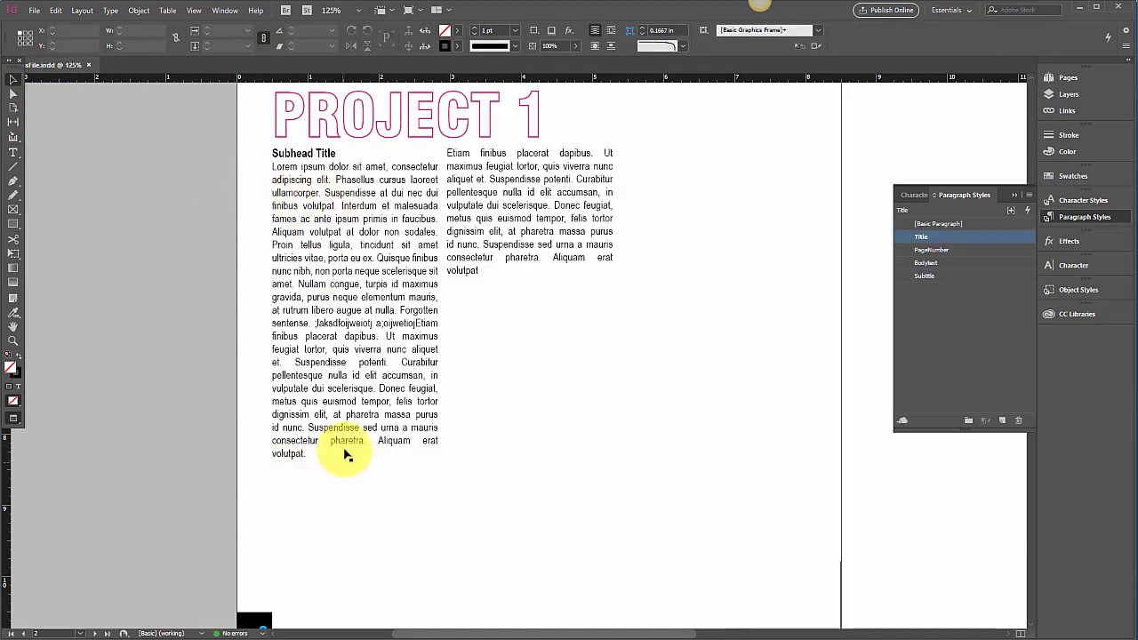
- Check which paragraph styles are assigned to the first column's body text and to its subhead line
double_click(415, 386)
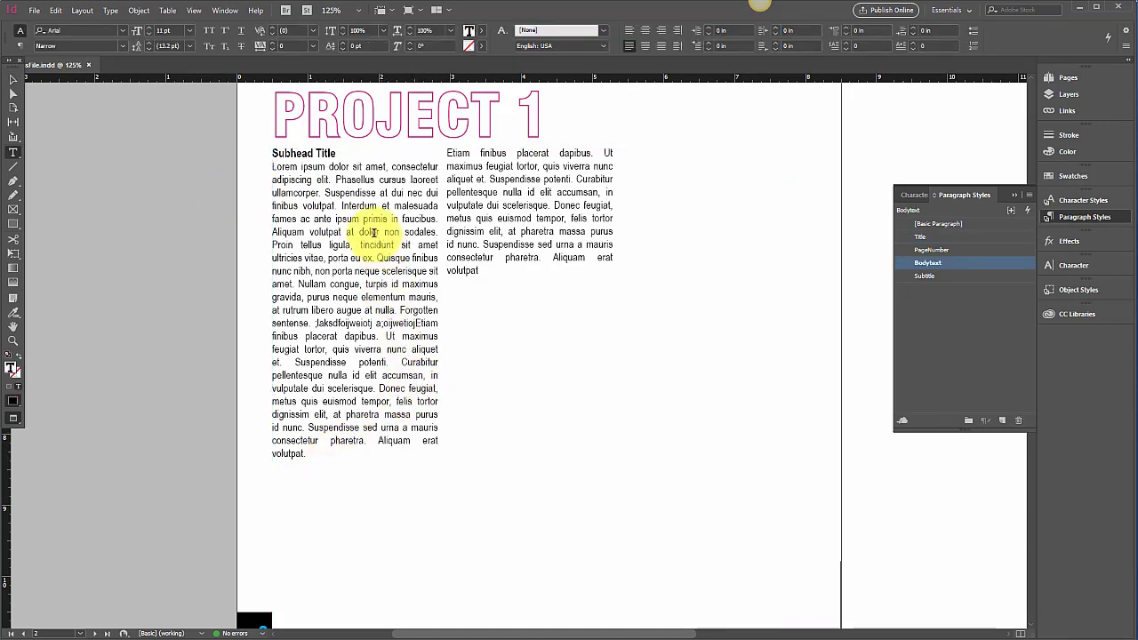
left_click_drag(354, 166, 254, 162)
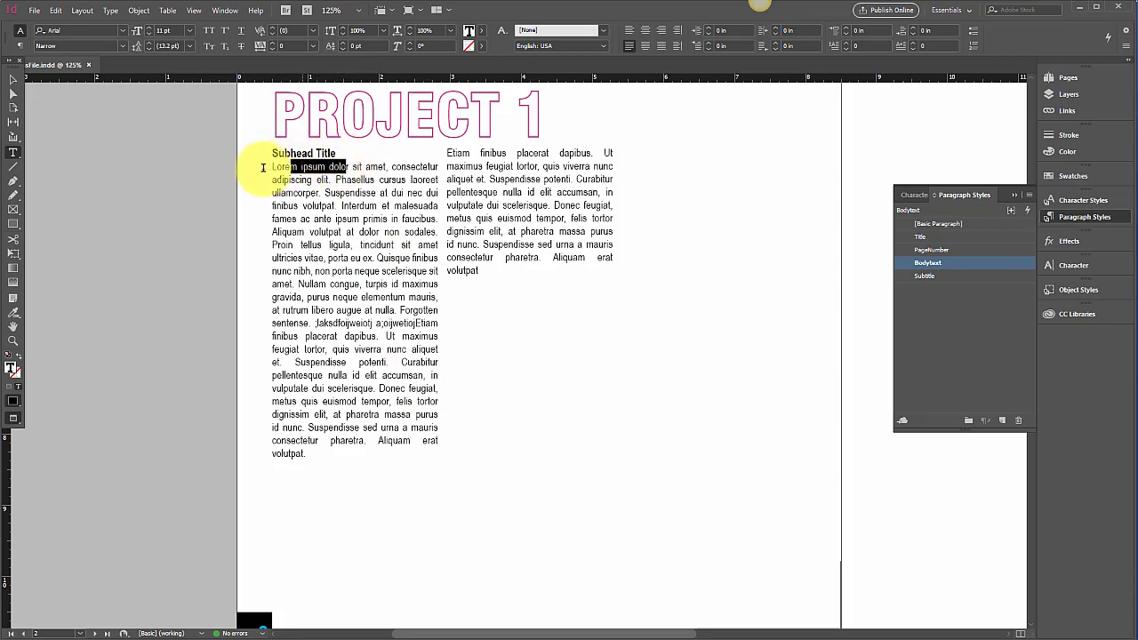
left_click(329, 148)
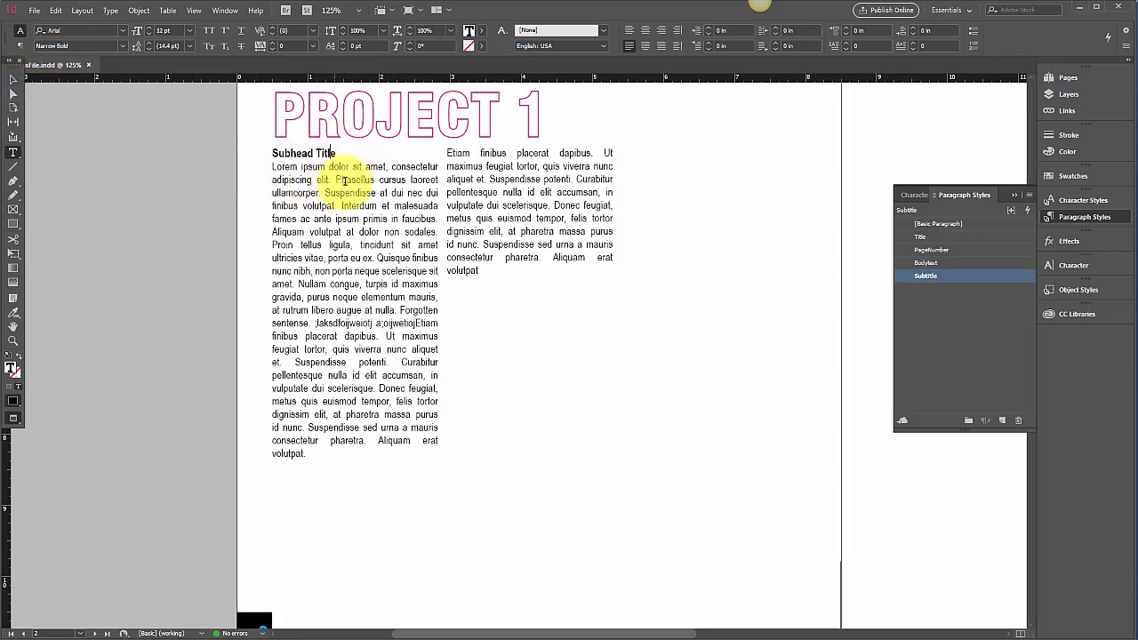
left_click(12, 79)
left_click(66, 98)
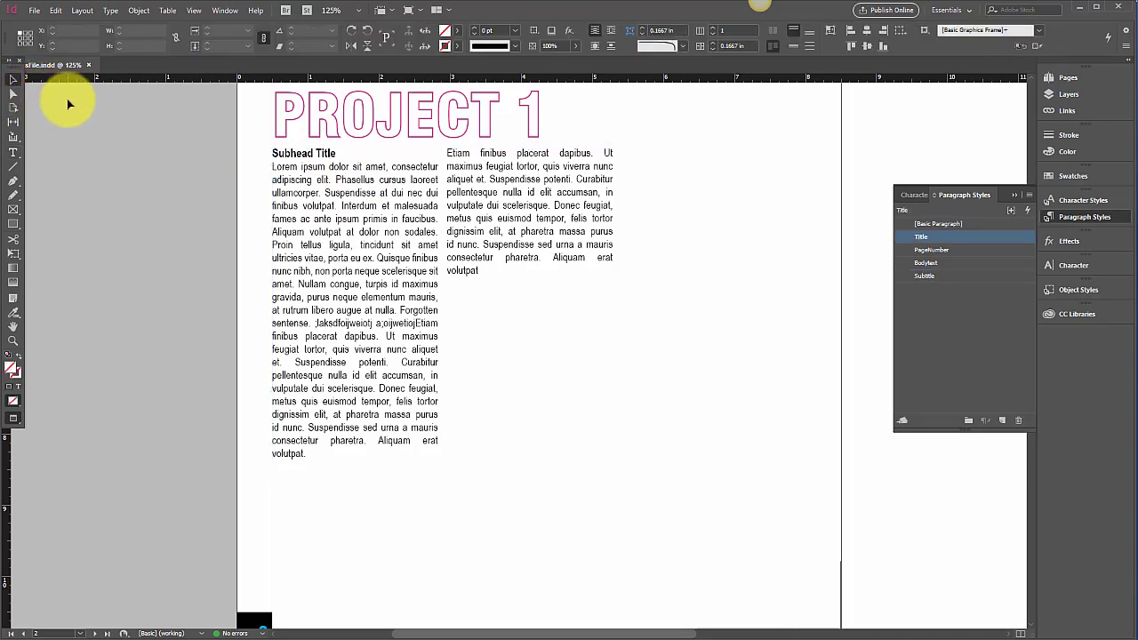
- Leave preview mode and delete the column break and the empty line between the two body paragraphs
key("w")
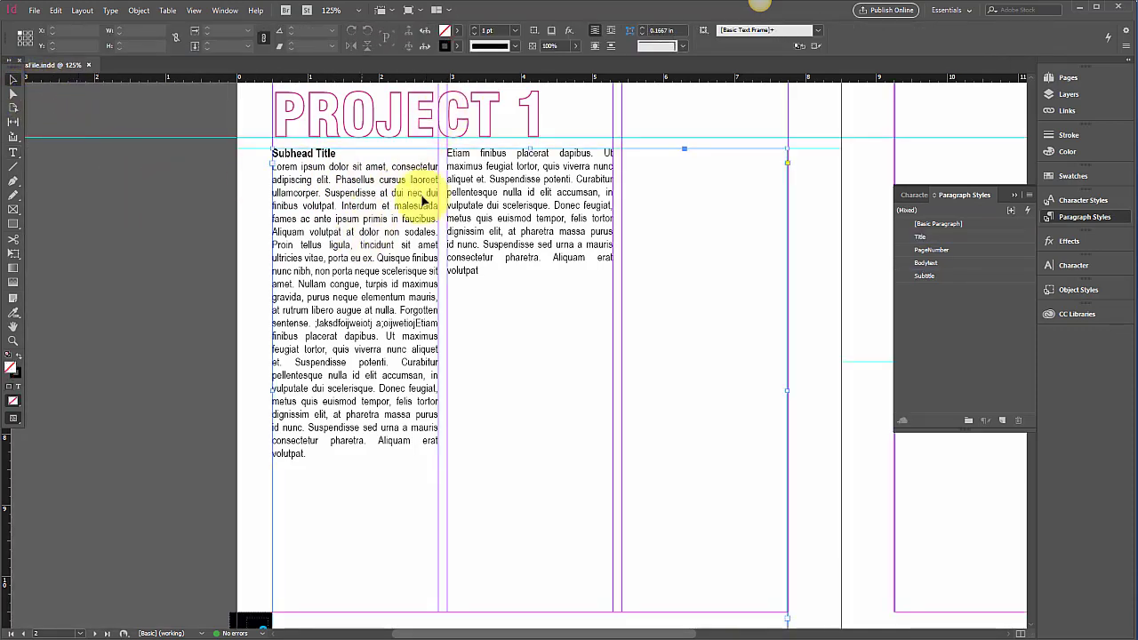
left_click(709, 252)
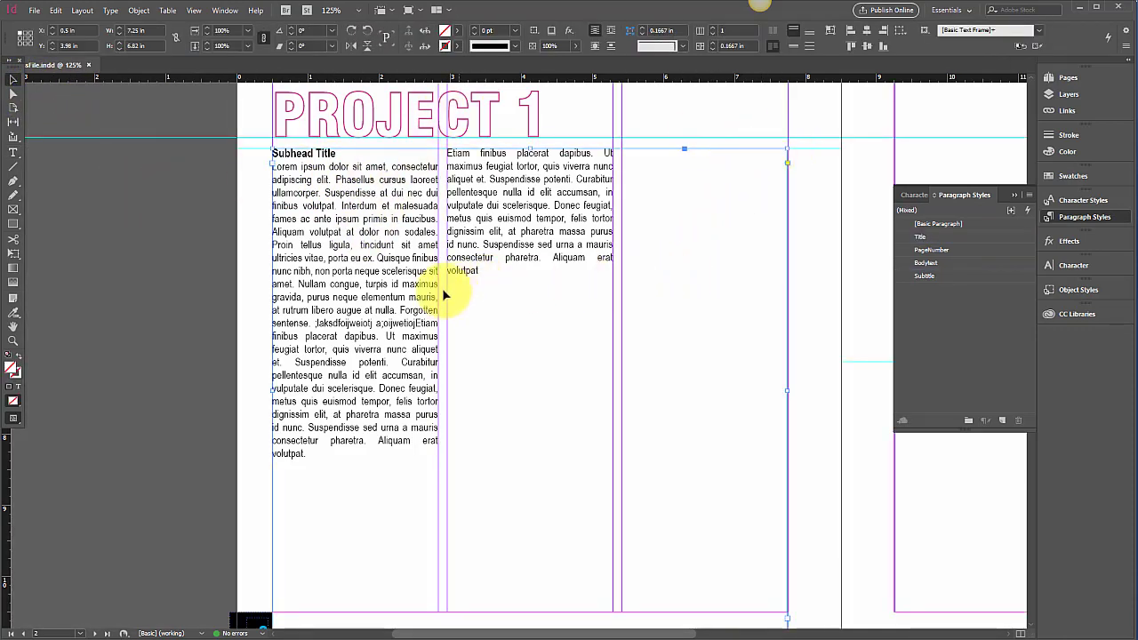
double_click(401, 311)
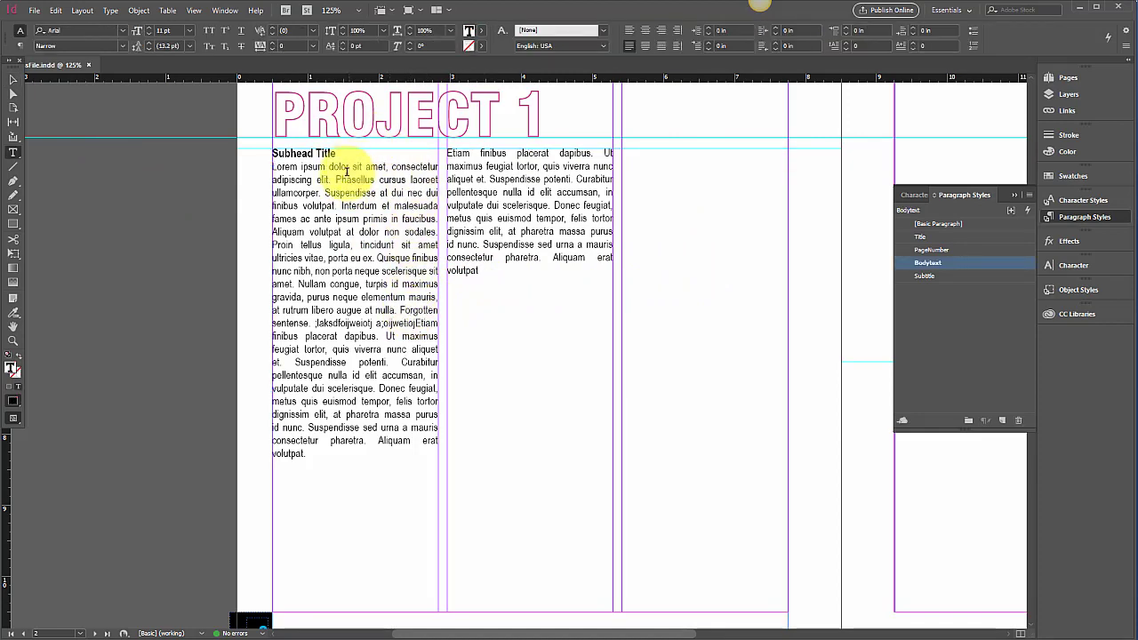
left_click_drag(320, 464, 352, 607)
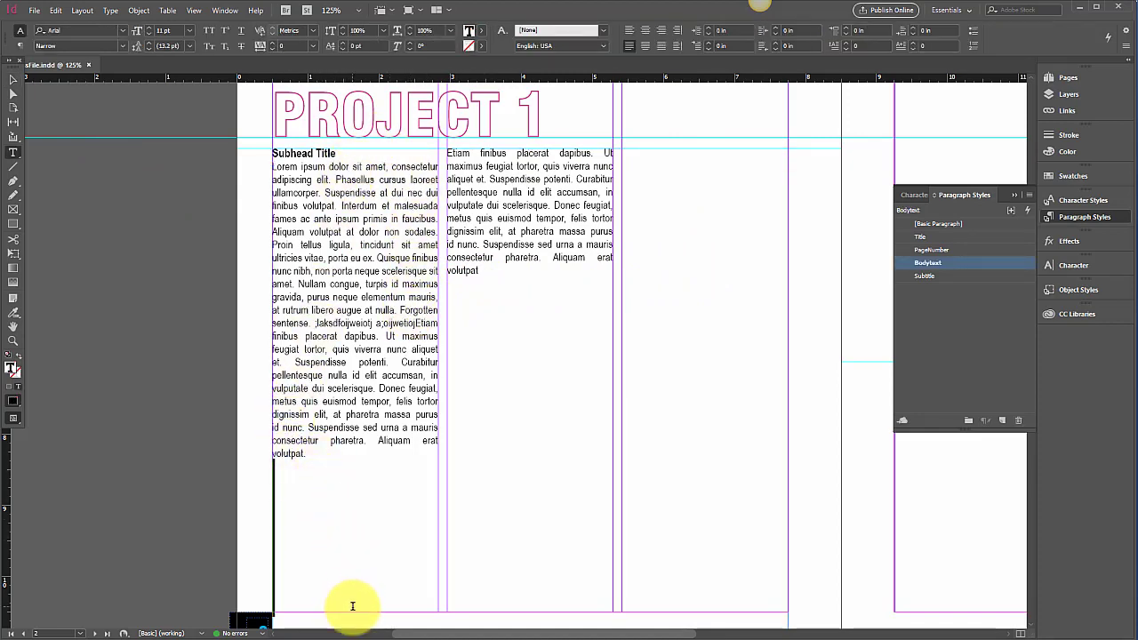
key("BackSpace")
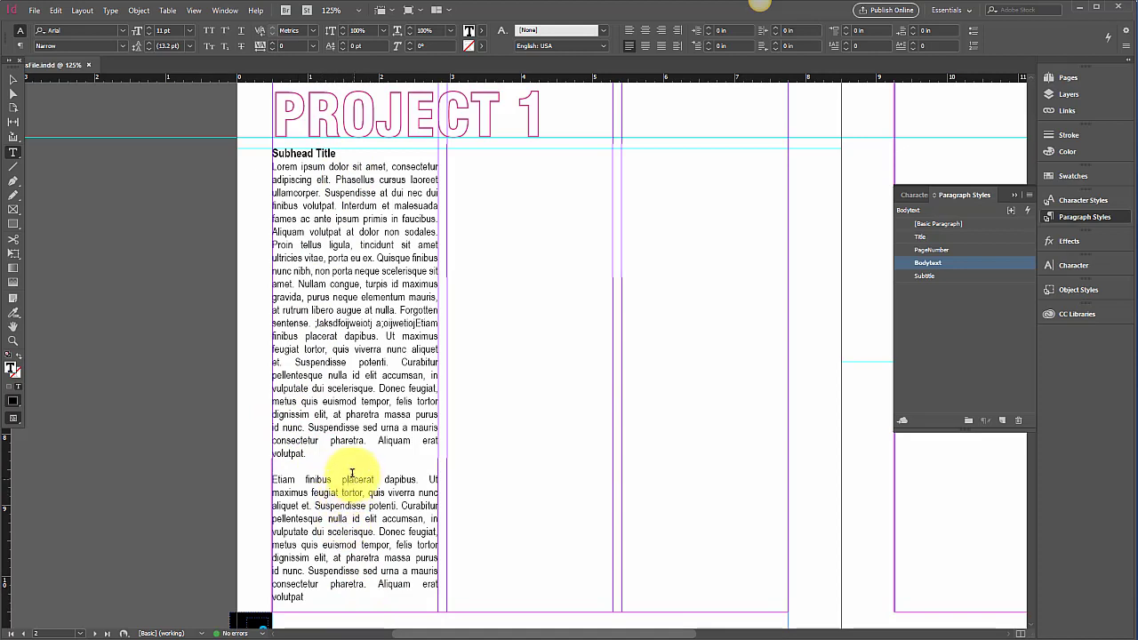
key("BackSpace")
left_click(353, 402)
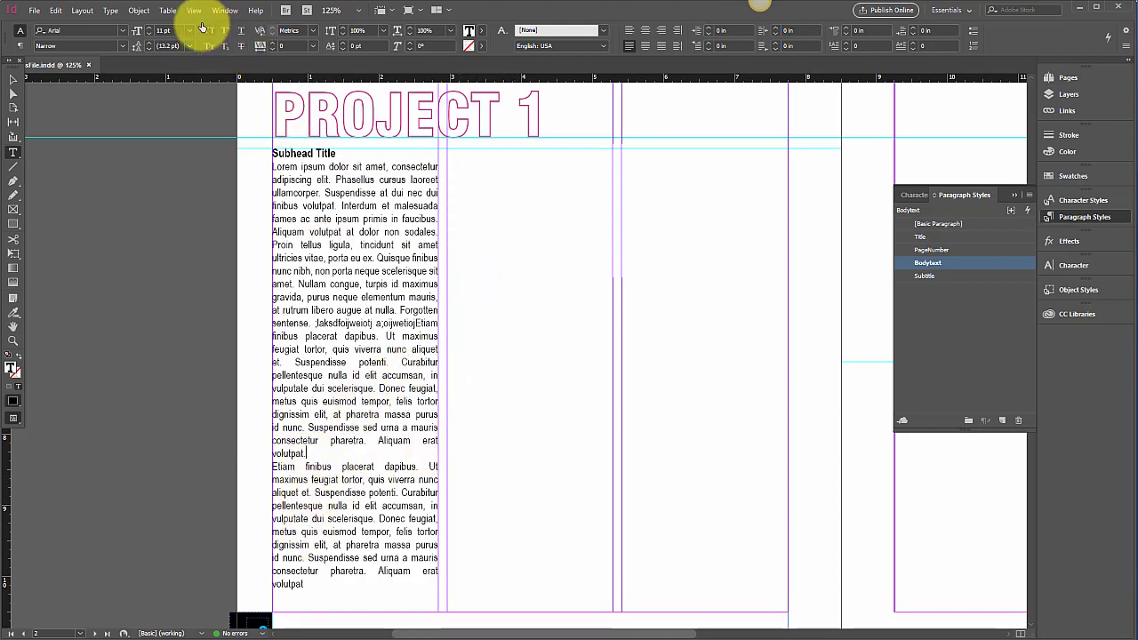
- Insert a column break after "volutpat." at the end of the first body paragraph
left_click(110, 11)
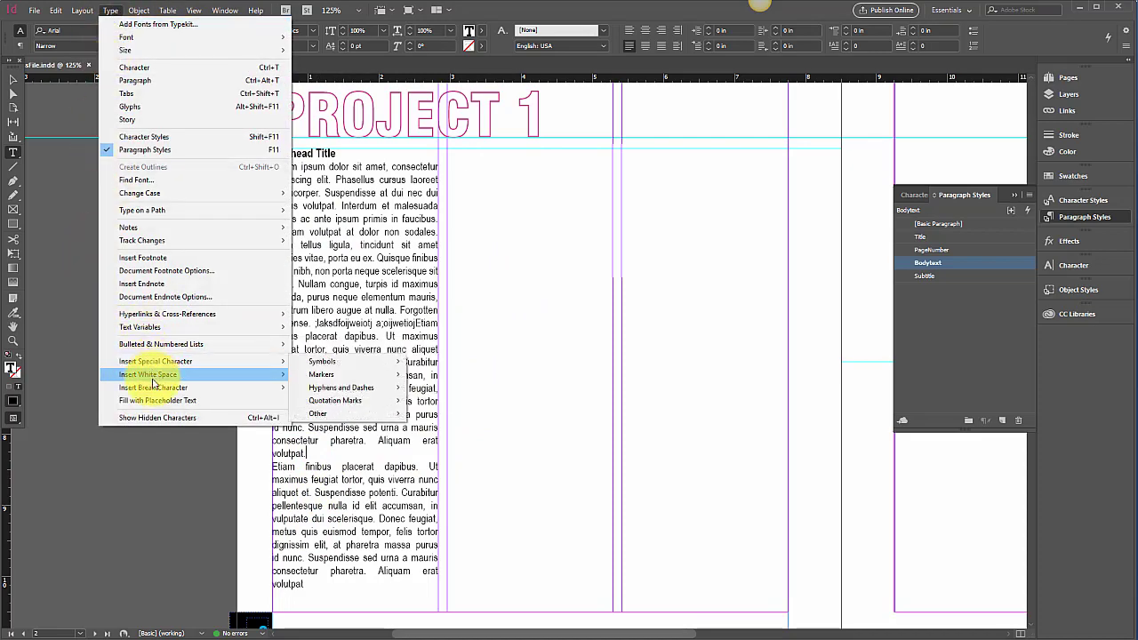
mouse_move(228, 391)
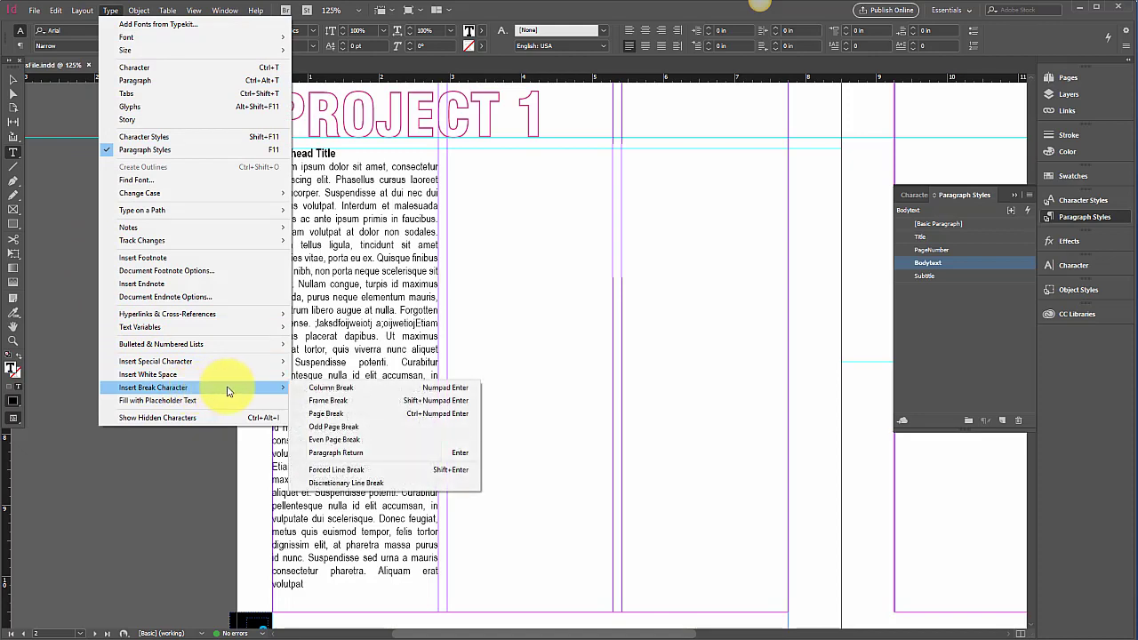
left_click(313, 389)
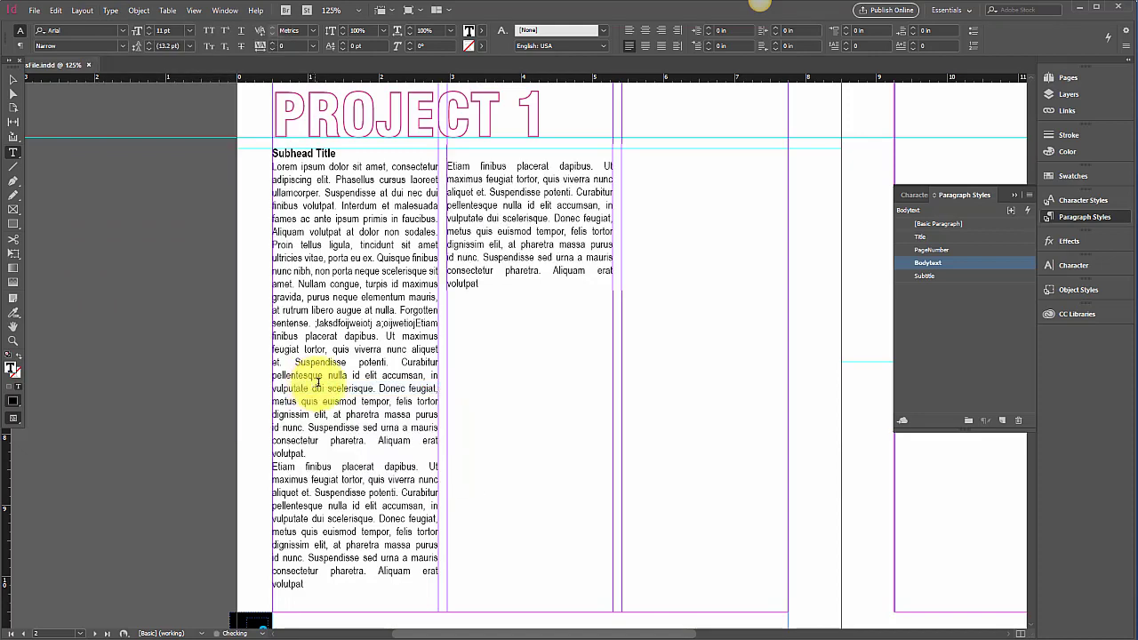
- Copy the "Subhead Title" line and paste it above "Etiam finibus" at the start of the second column
left_click_drag(341, 154, 265, 147)
key("ctrl+c")
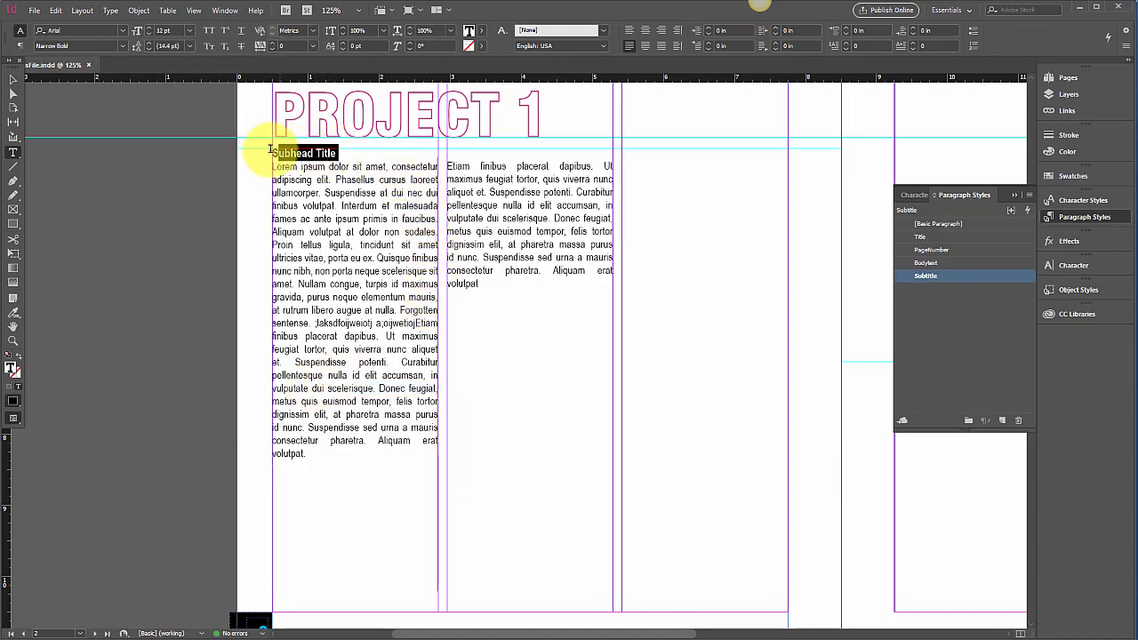
key("BackSpace")
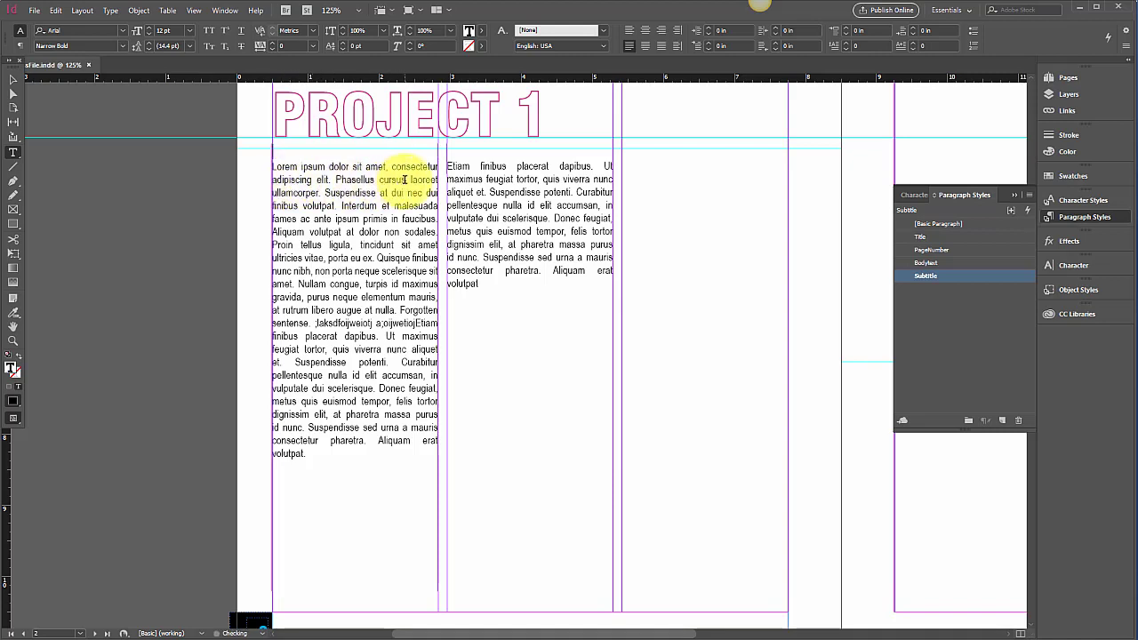
key("ctrl+z")
left_click(449, 155)
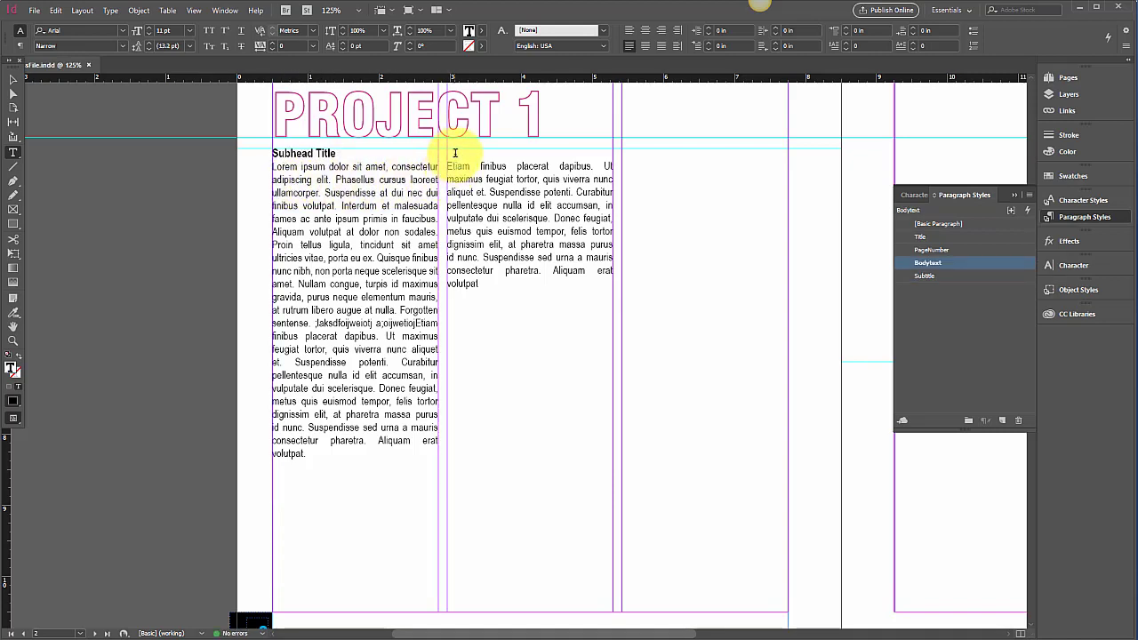
key("ctrl+v")
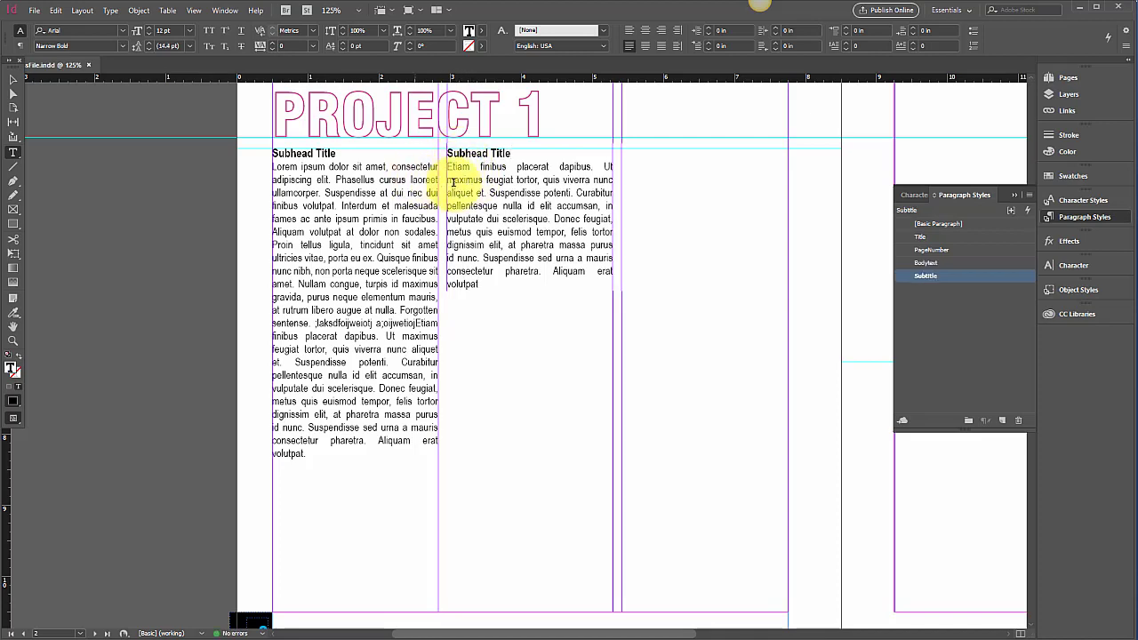
- Copy the passage from "Suspendisse potenti" to "volutpat." and paste it twice at the end of the first column's body paragraph
left_click(12, 80)
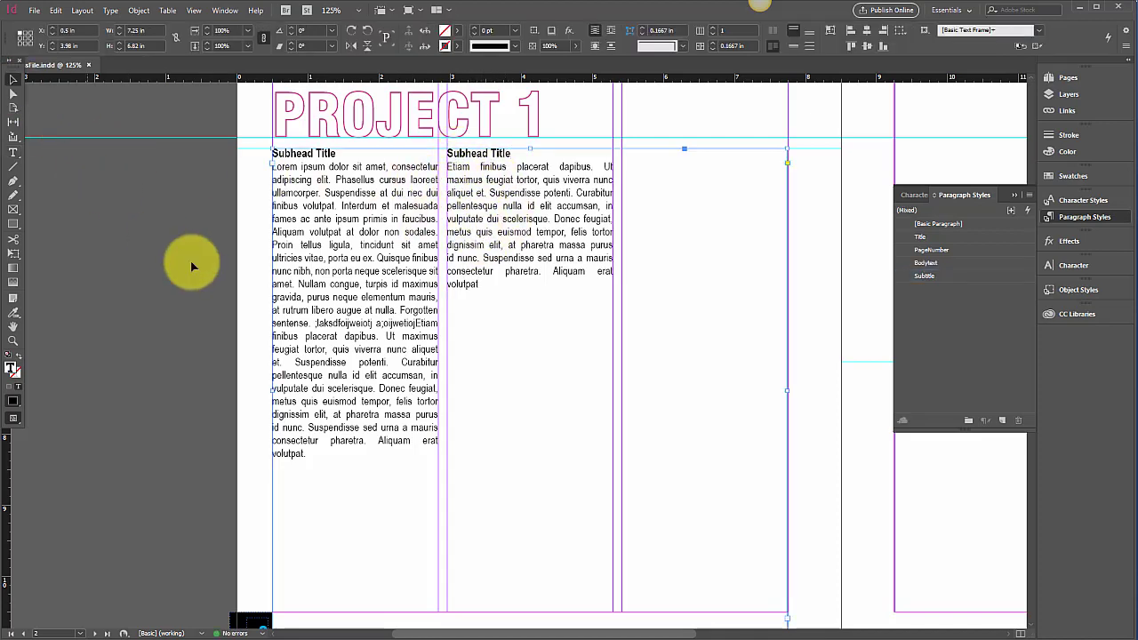
double_click(313, 453)
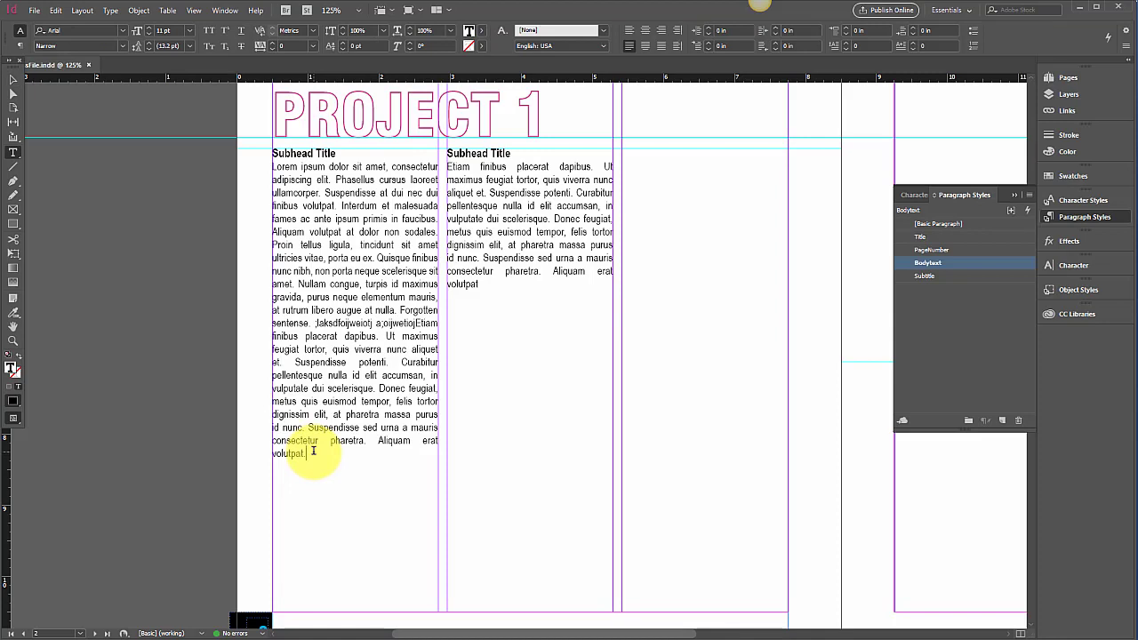
left_click_drag(307, 453, 294, 363)
key("ctrl+c")
left_click(312, 456)
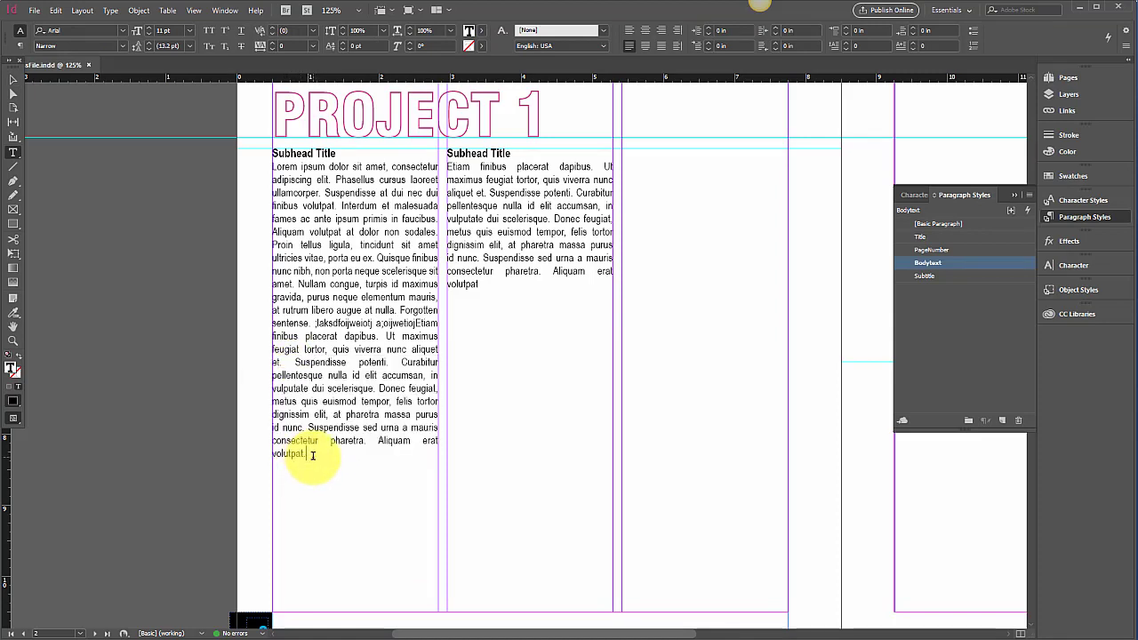
key("ctrl+v")
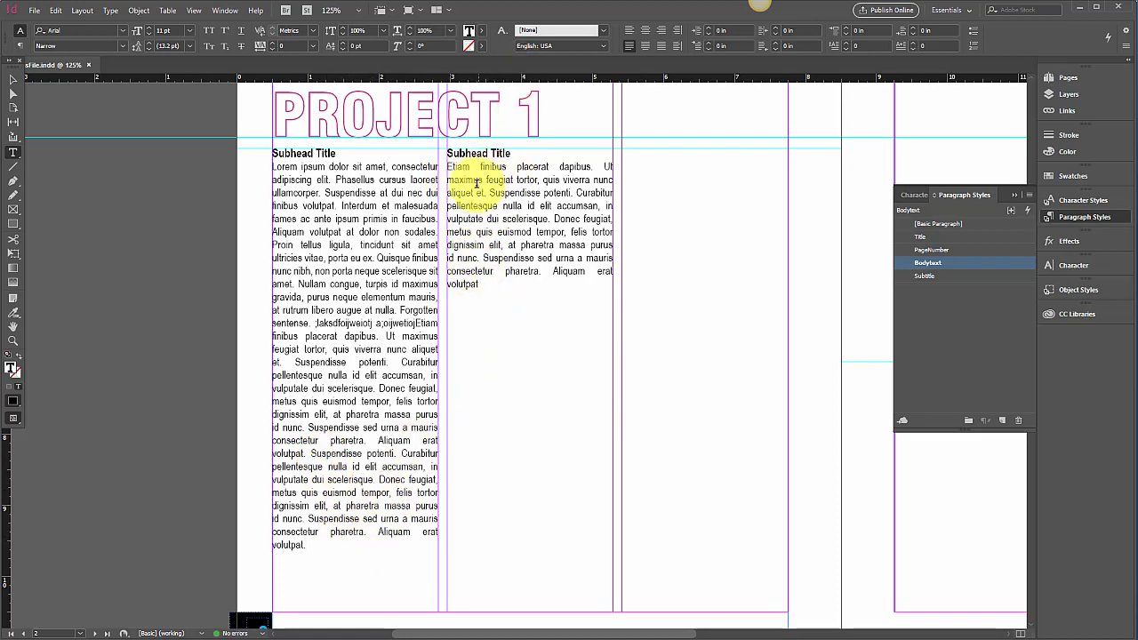
key("ctrl+v")
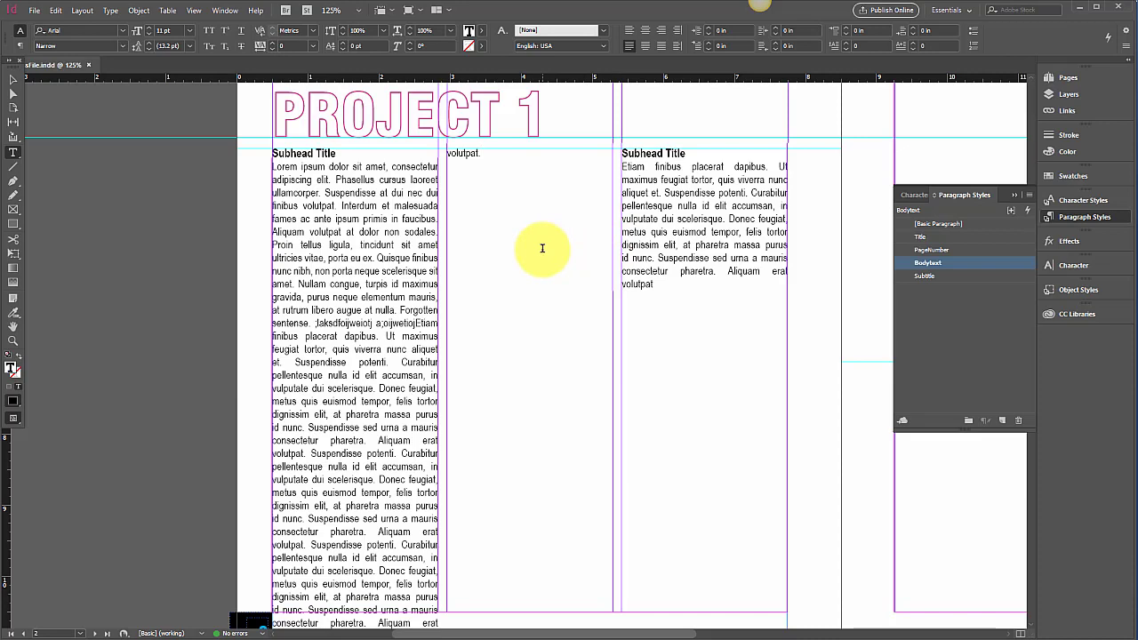
- Undo the last paste of the passage at the end of the first column
key("ctrl+z")
left_click(505, 270)
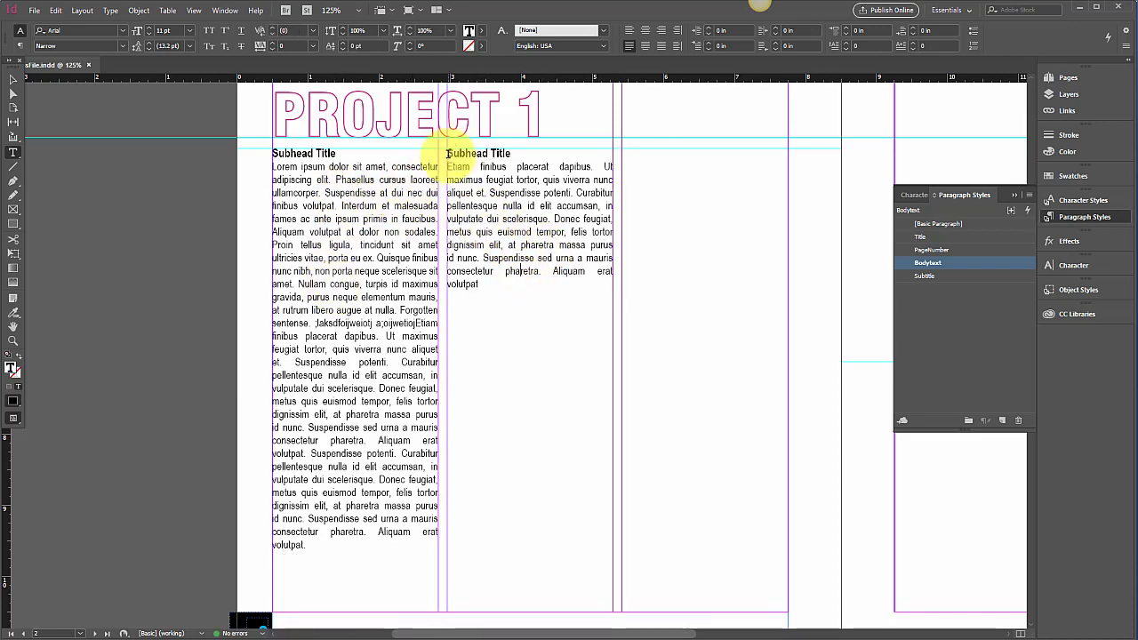
- Copy the first column's "Subhead Title" and paste it on its own line above "Suspendisse potenti" in the same column
left_click_drag(345, 155, 266, 156)
key("ctrl+c")
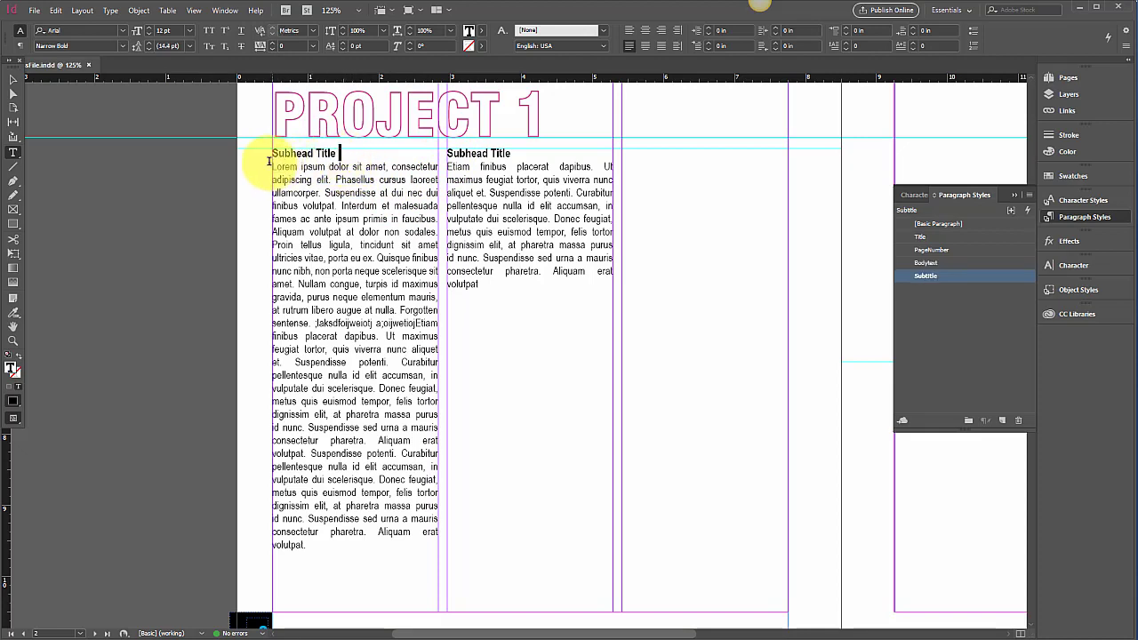
key("BackSpace")
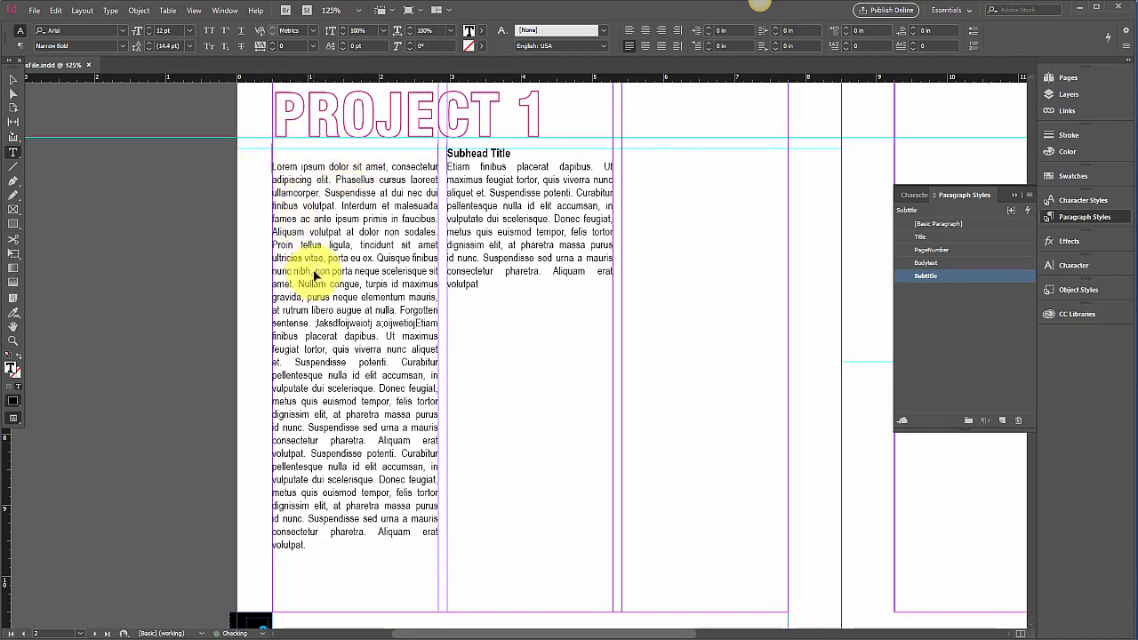
key("ctrl+z")
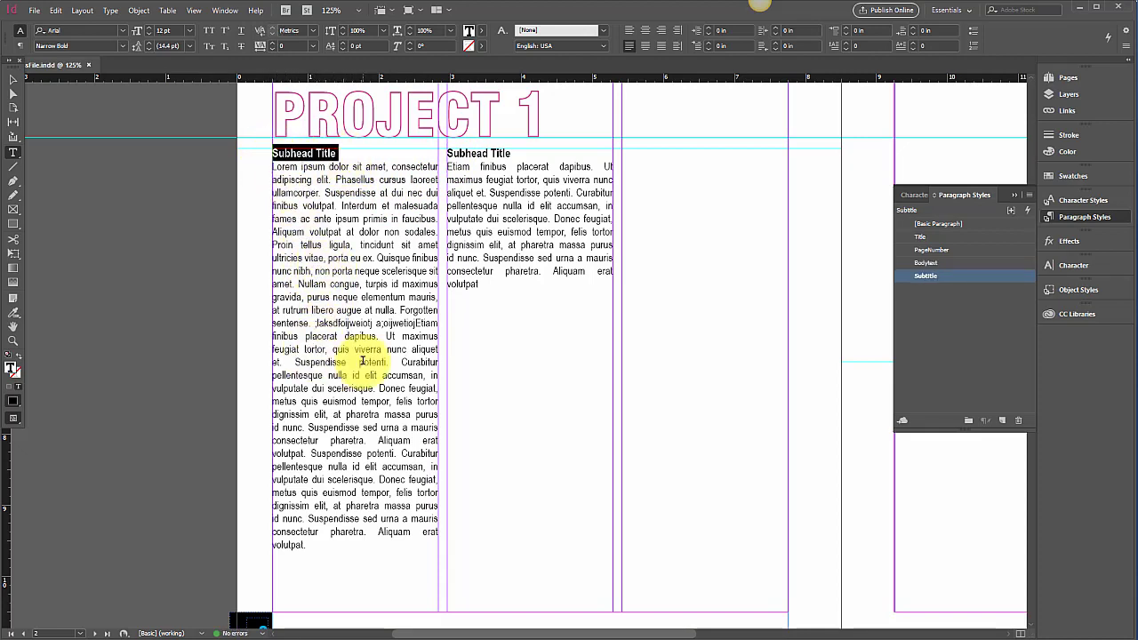
left_click(297, 363)
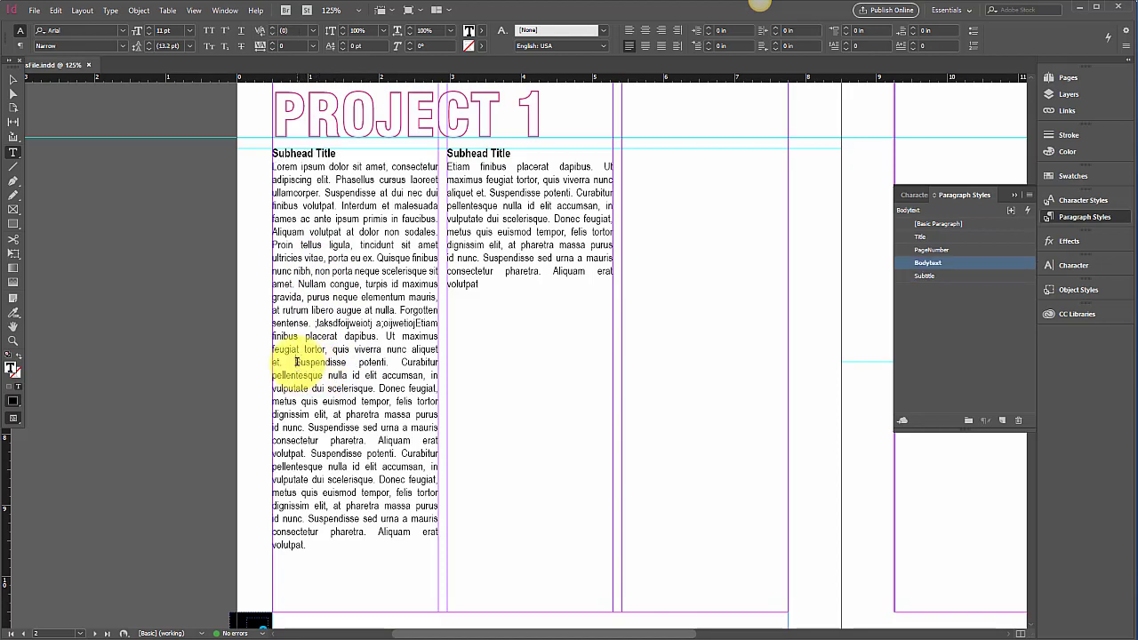
key("Return")
key("ctrl+v")
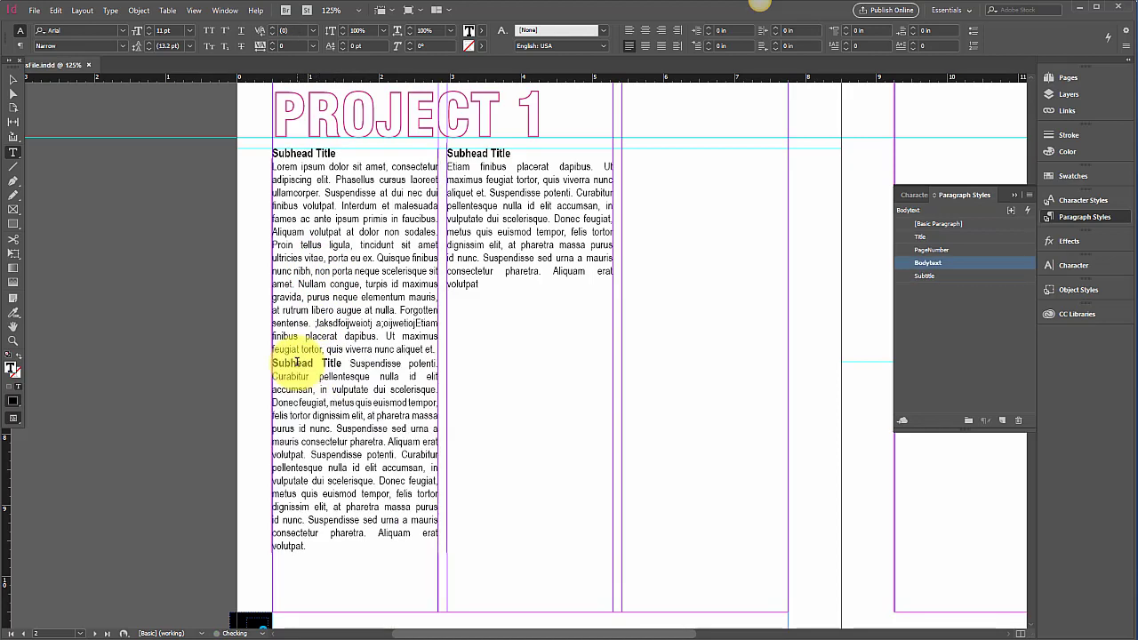
key("Return")
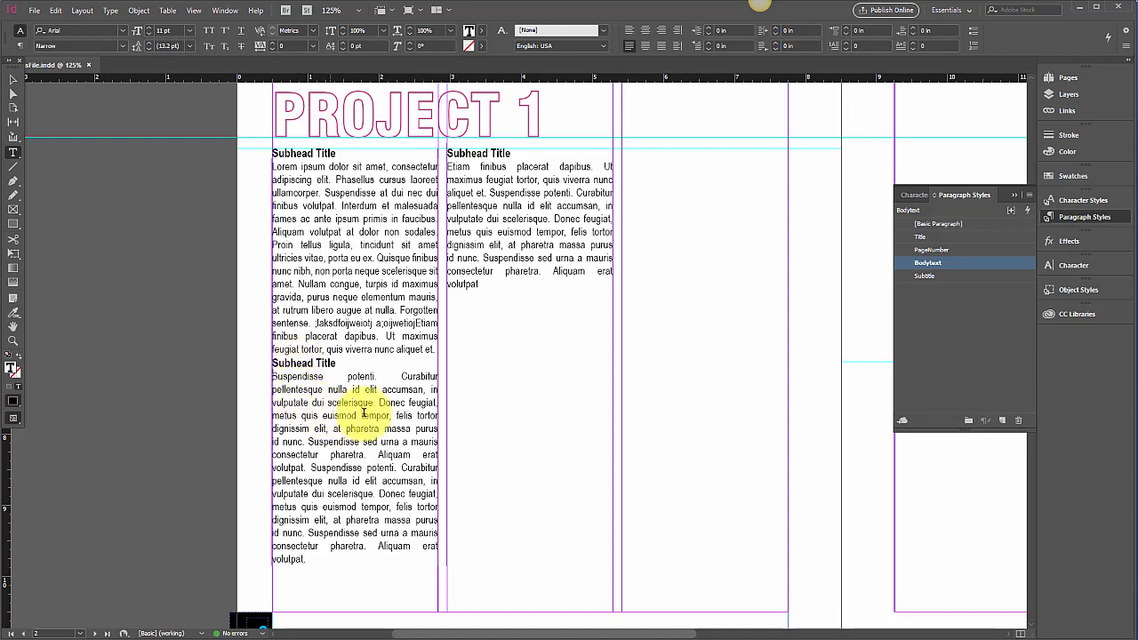
- Apply the Subtitle paragraph style to the pasted "Subhead Title" line above "Suspendisse potenti"
double_click(417, 360)
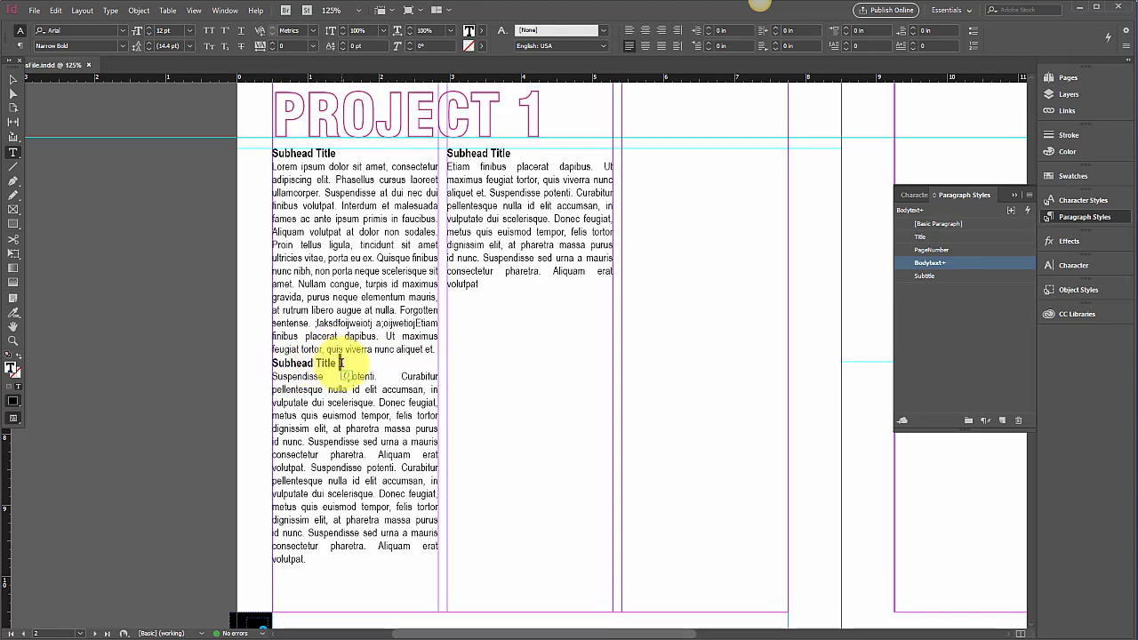
left_click(13, 79)
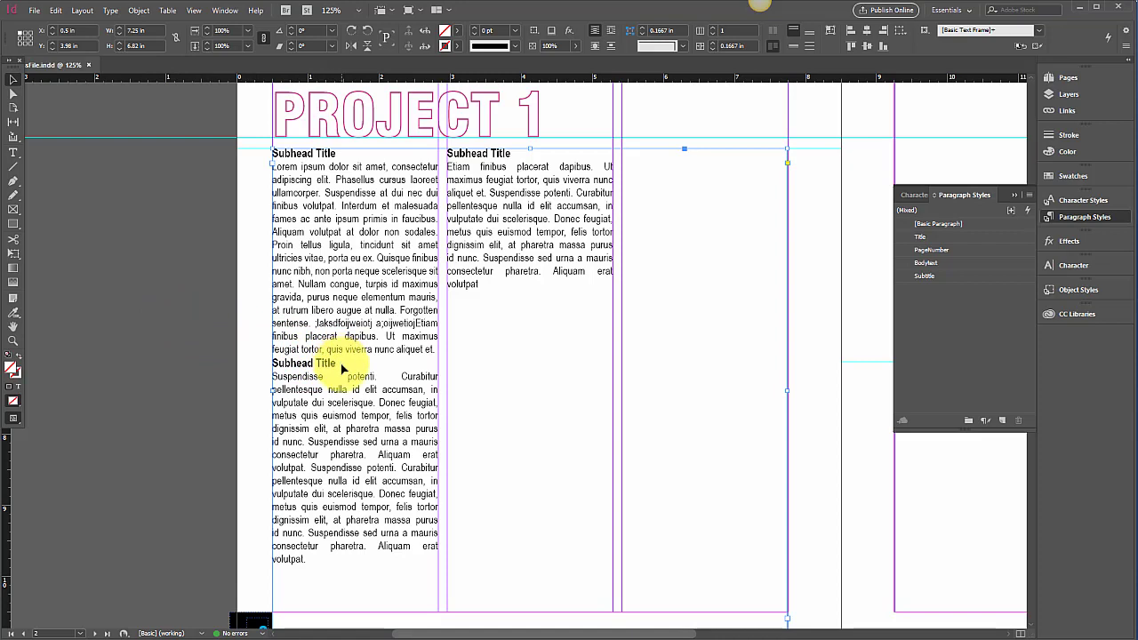
double_click(341, 366)
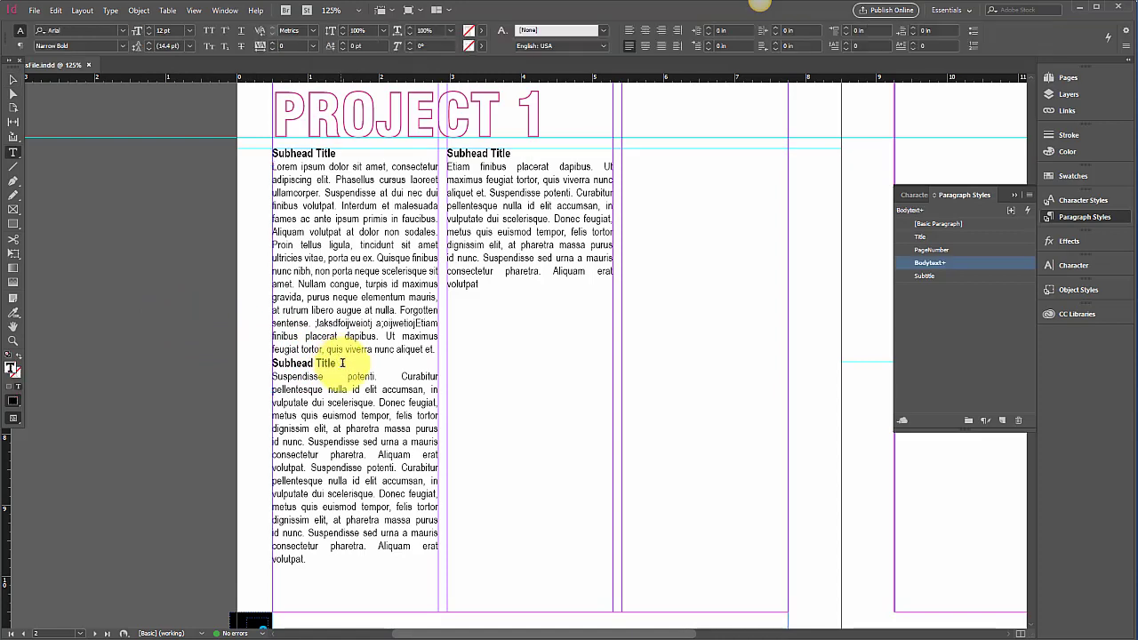
left_click_drag(347, 360, 247, 358)
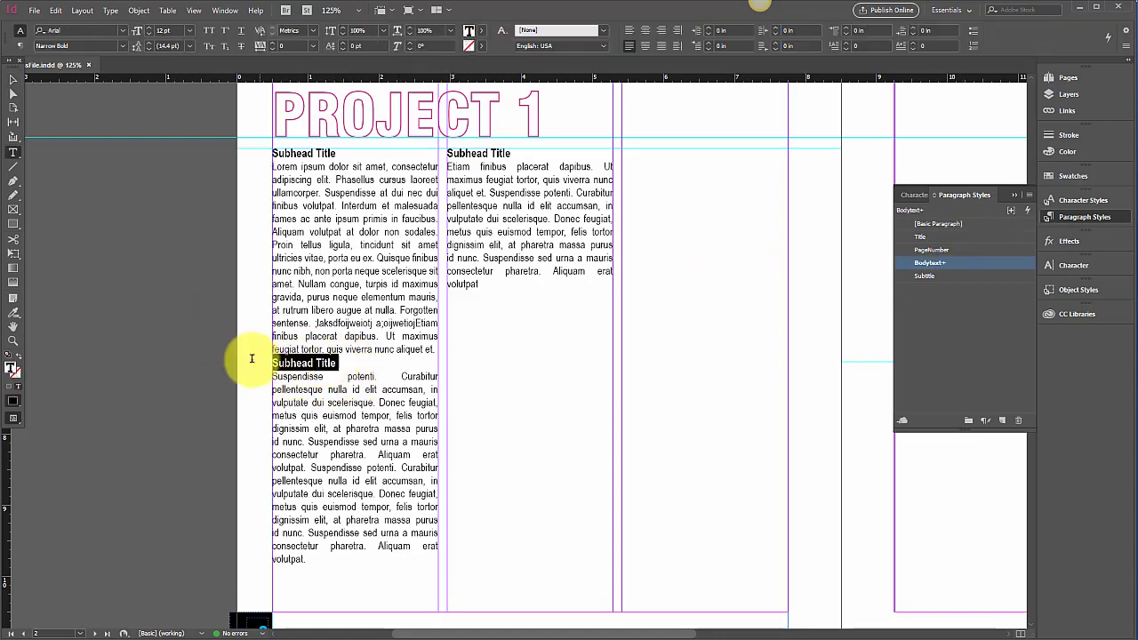
left_click(961, 276)
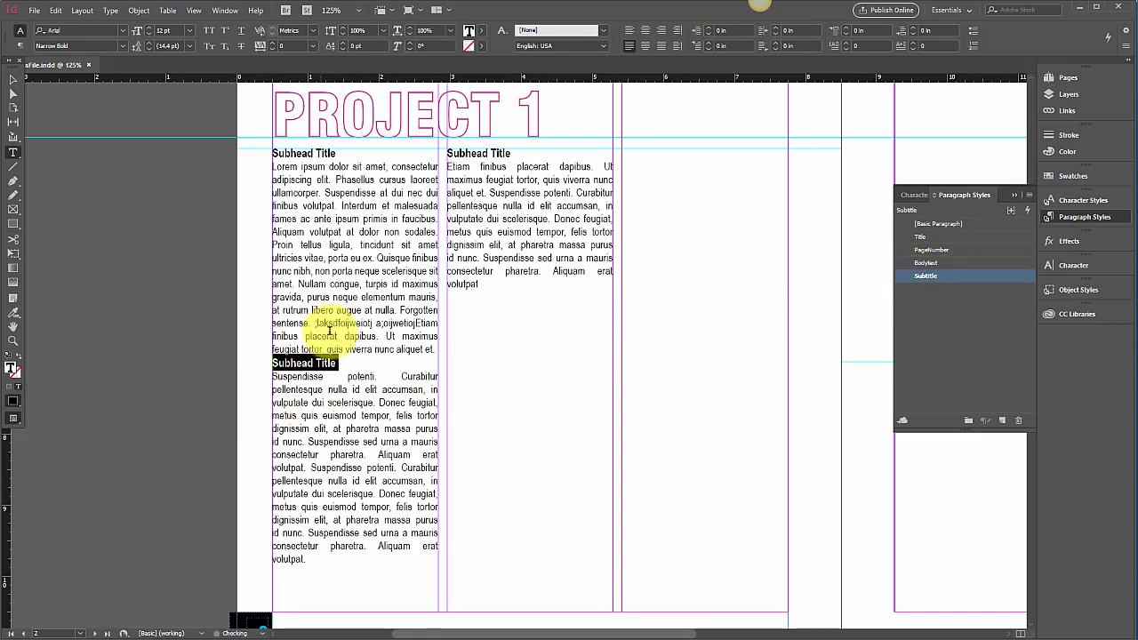
- Set the Subtitle paragraph style's space before to 0.25 in and space after to 0.0625 in
double_click(987, 275)
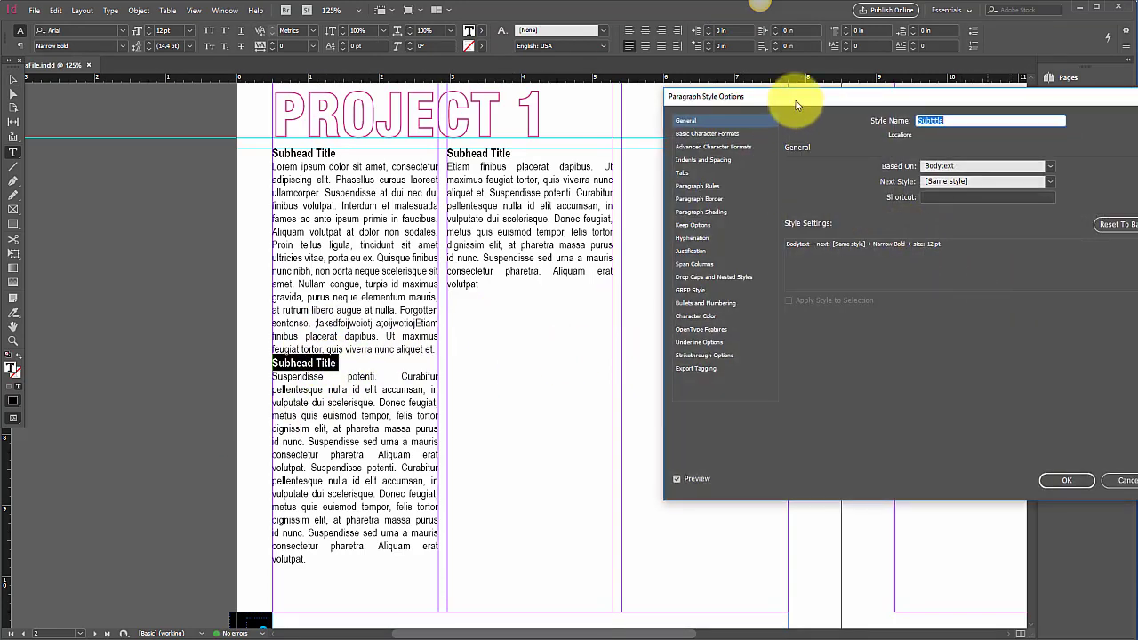
left_click_drag(783, 99, 645, 180)
left_click(592, 213)
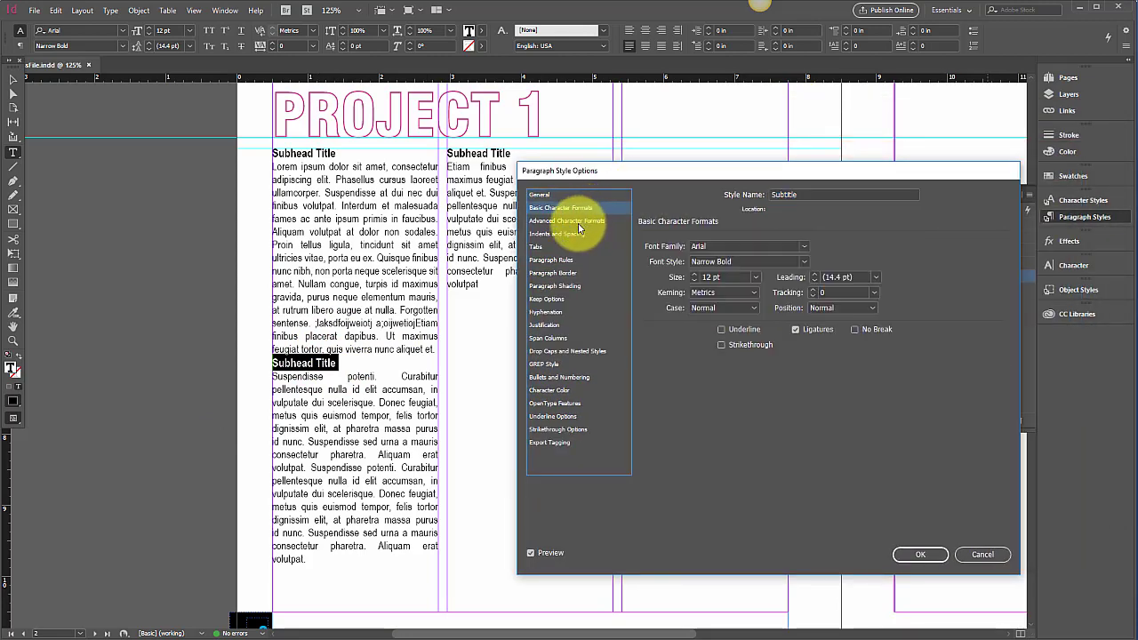
left_click(566, 234)
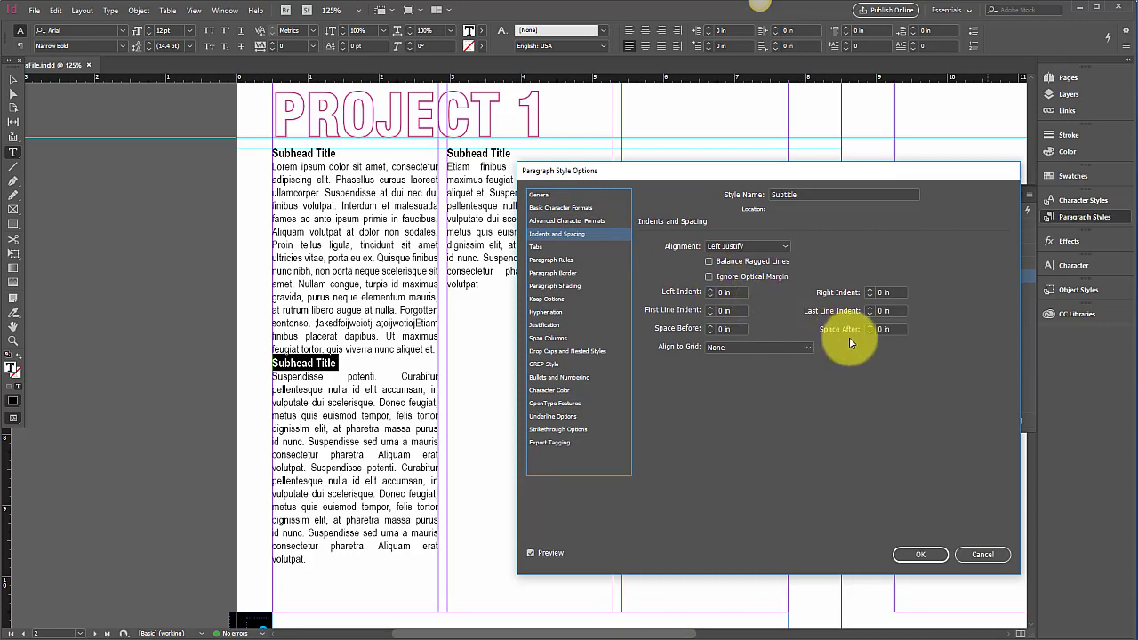
left_click(709, 326)
left_click(710, 326)
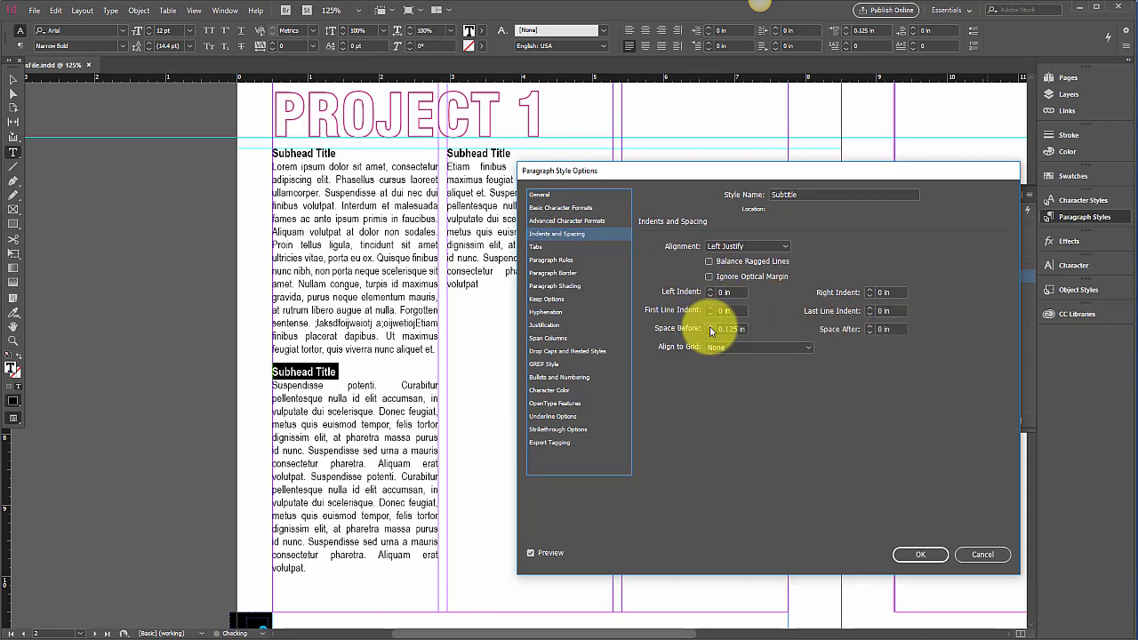
left_click(709, 326)
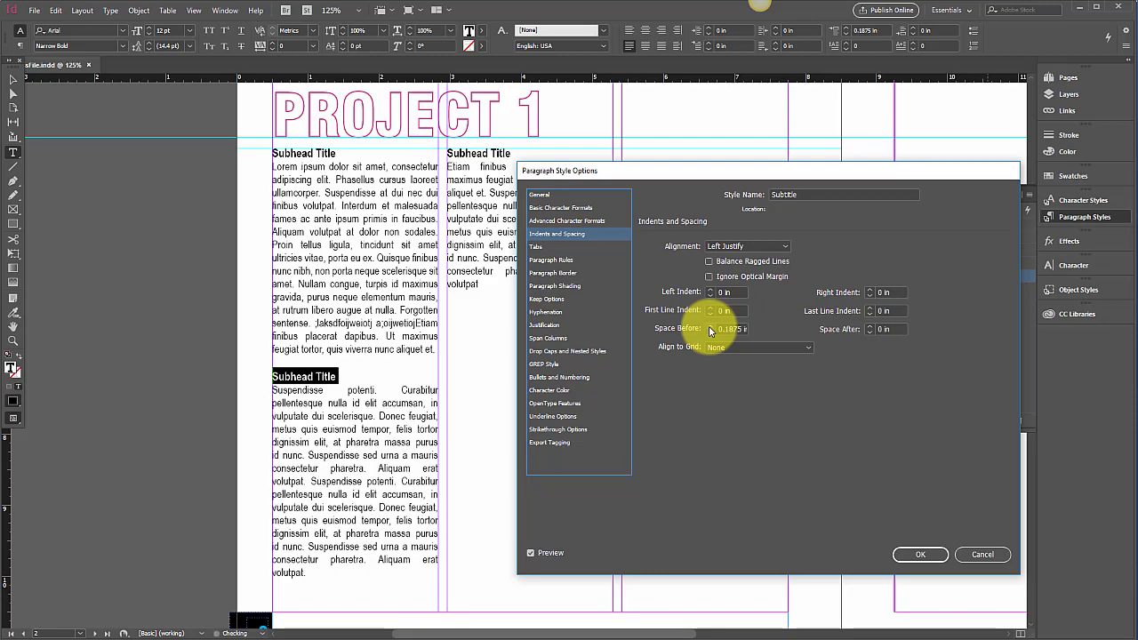
left_click(870, 326)
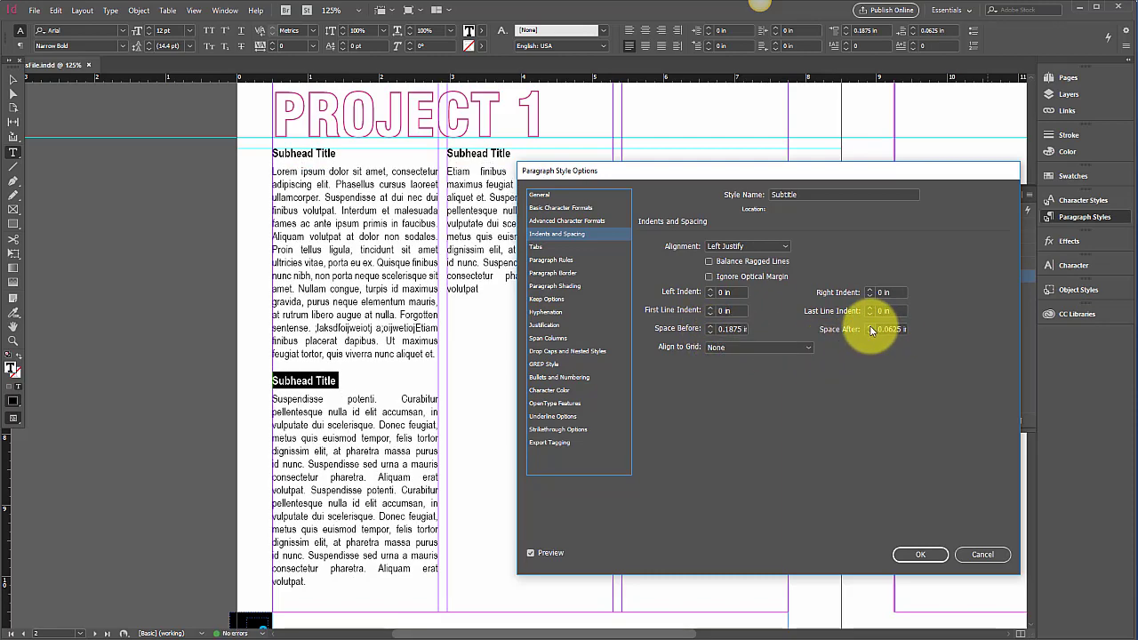
left_click(710, 326)
left_click(902, 553)
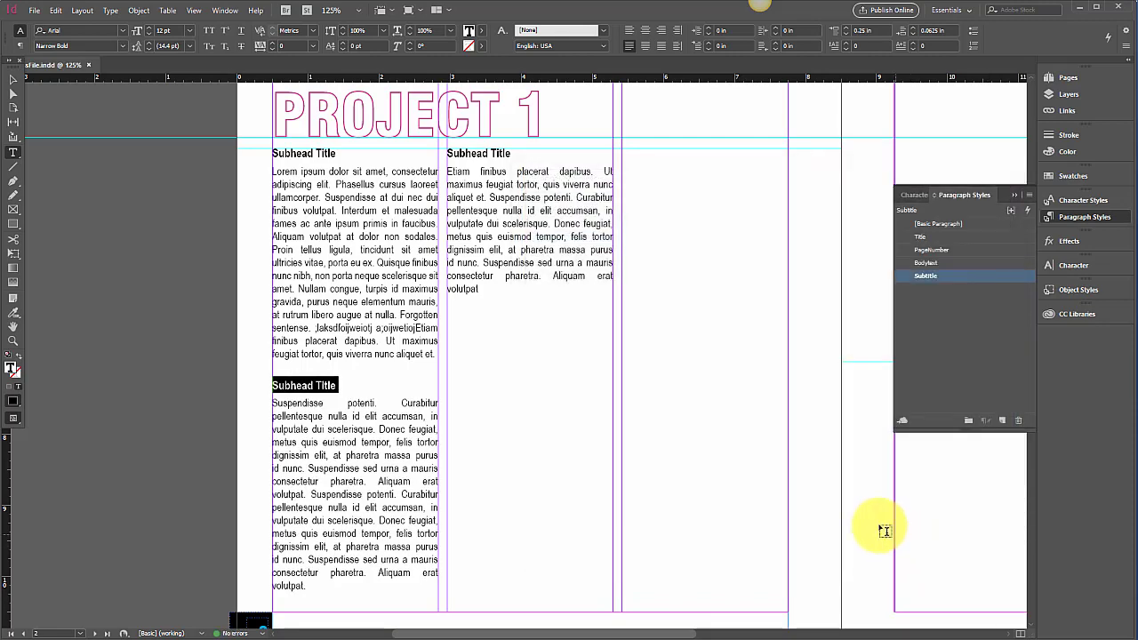
- Try pasting a copy of the sentence "Ut maximus feugiat tortor, quis viverra nunc aliquet et." above the second subhead, and undo it
left_click(550, 416)
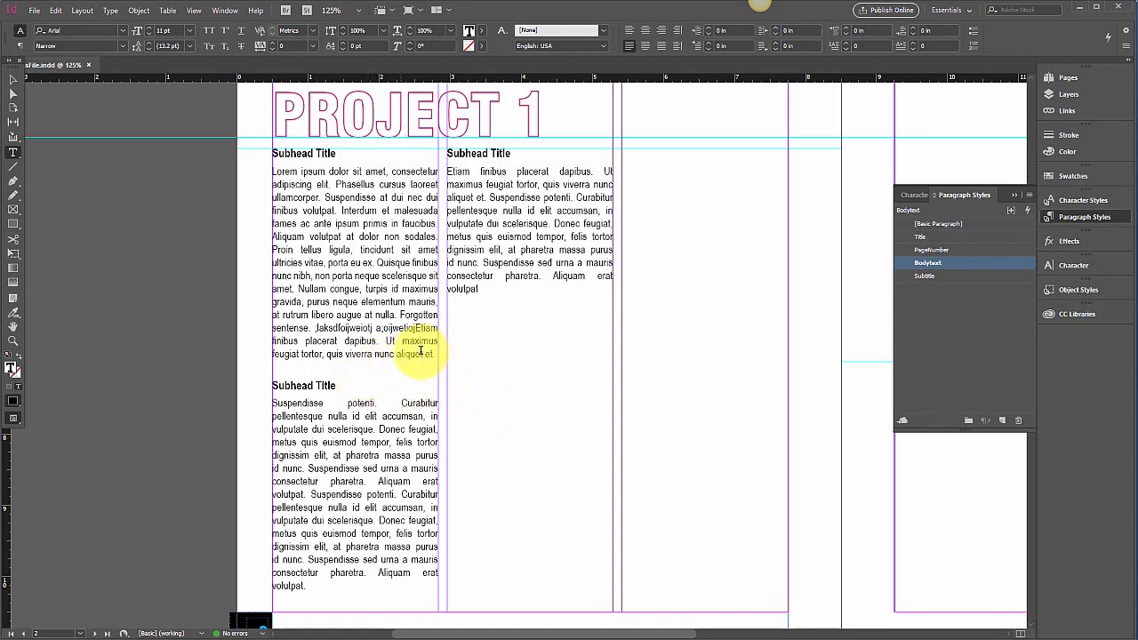
left_click_drag(435, 355, 389, 340)
key("ctrl+c")
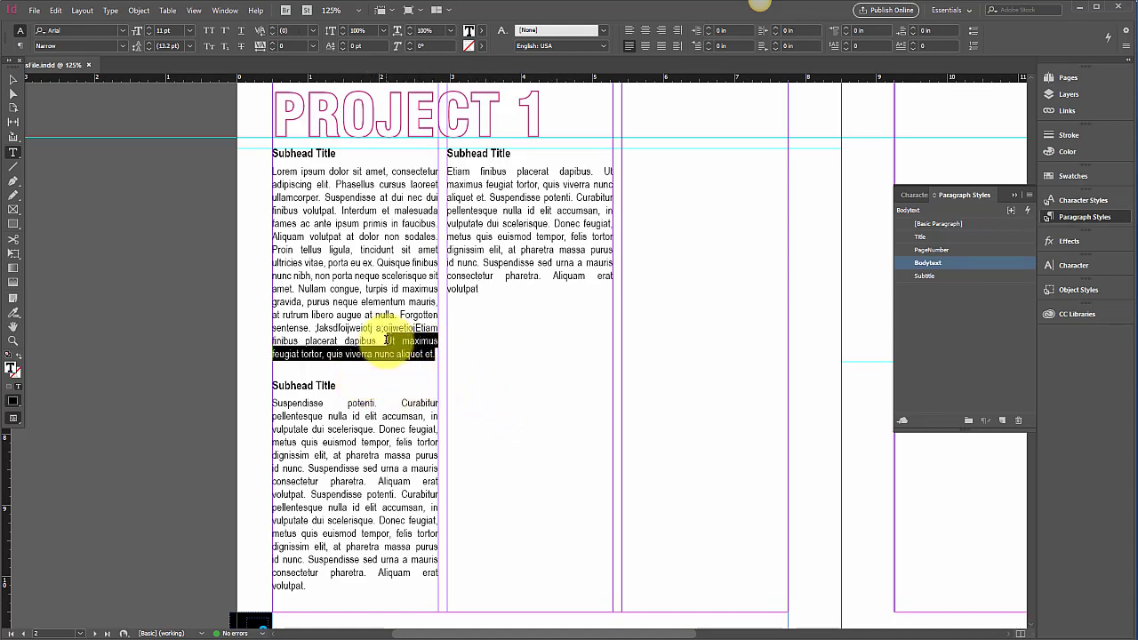
left_click(386, 341)
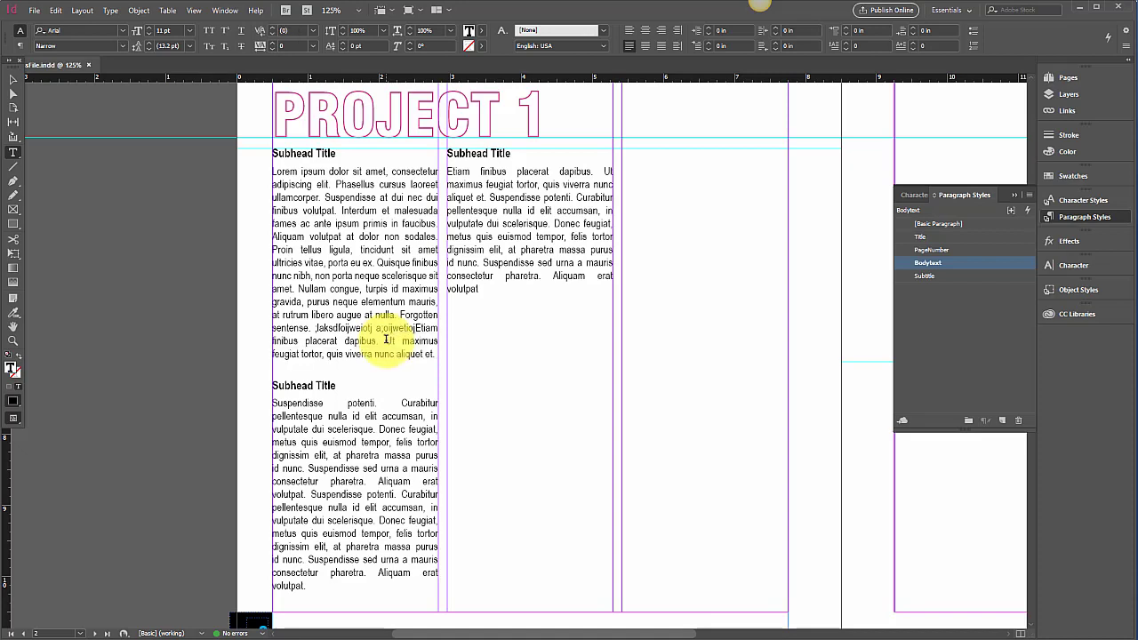
key("ctrl+v")
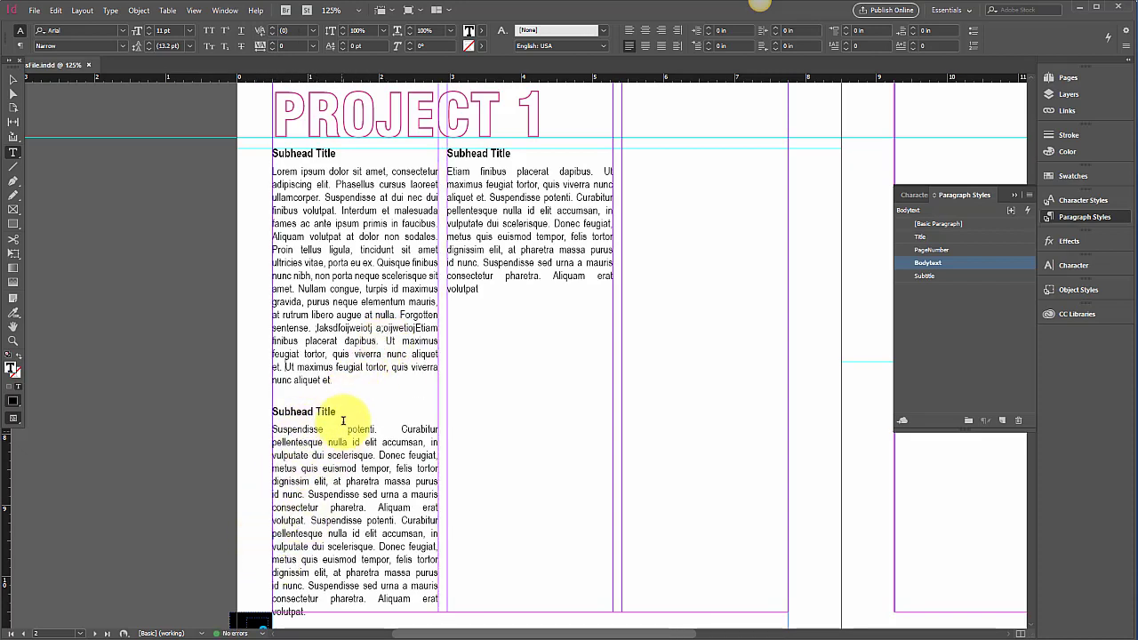
key("ctrl+z")
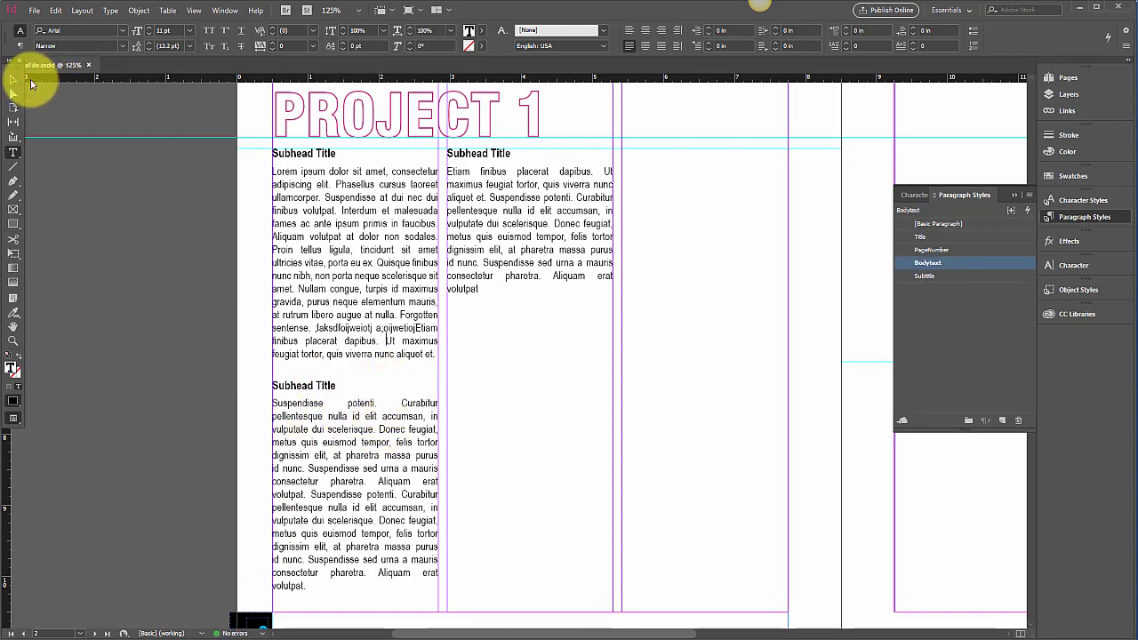
- Leave text editing and switch the Project 1 page to preview mode
left_click(14, 81)
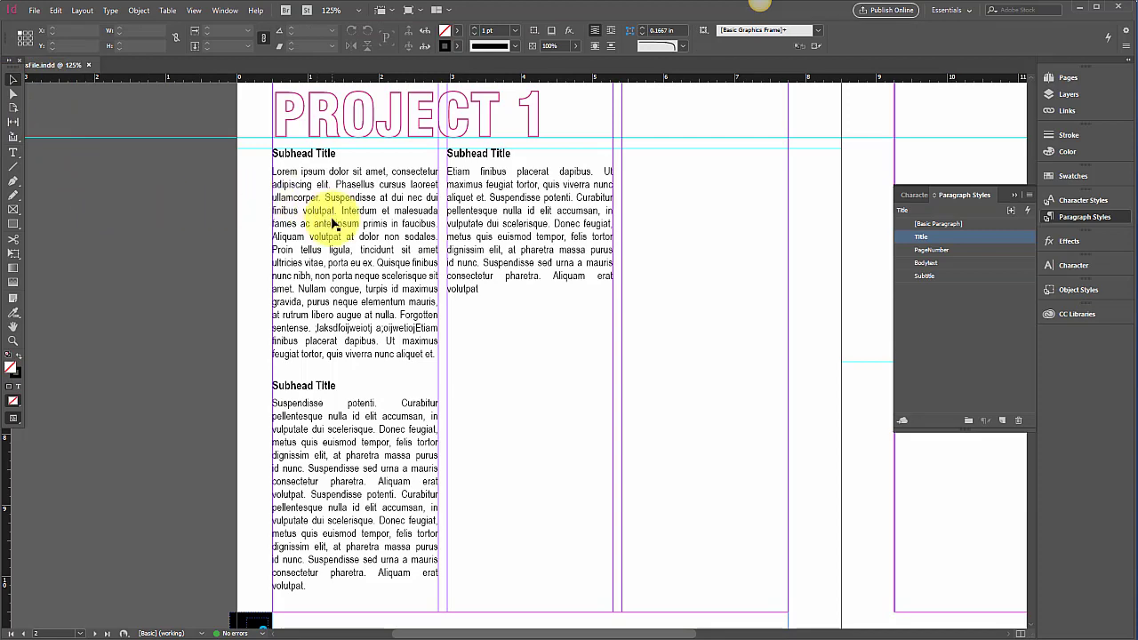
scroll(326, 224, "up", 1)
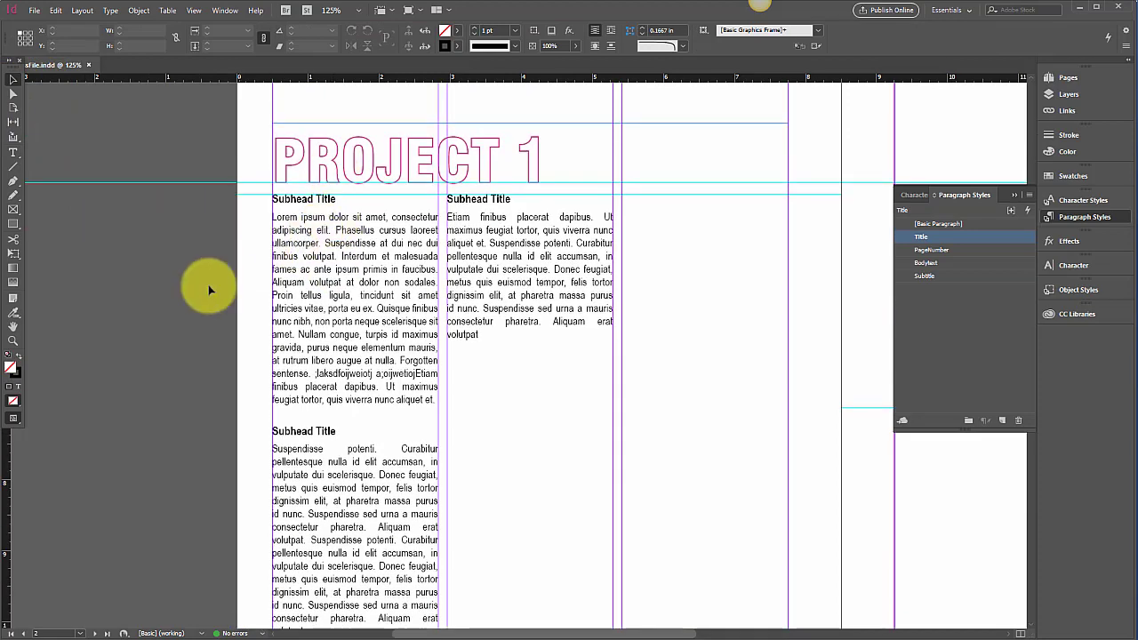
key("w")
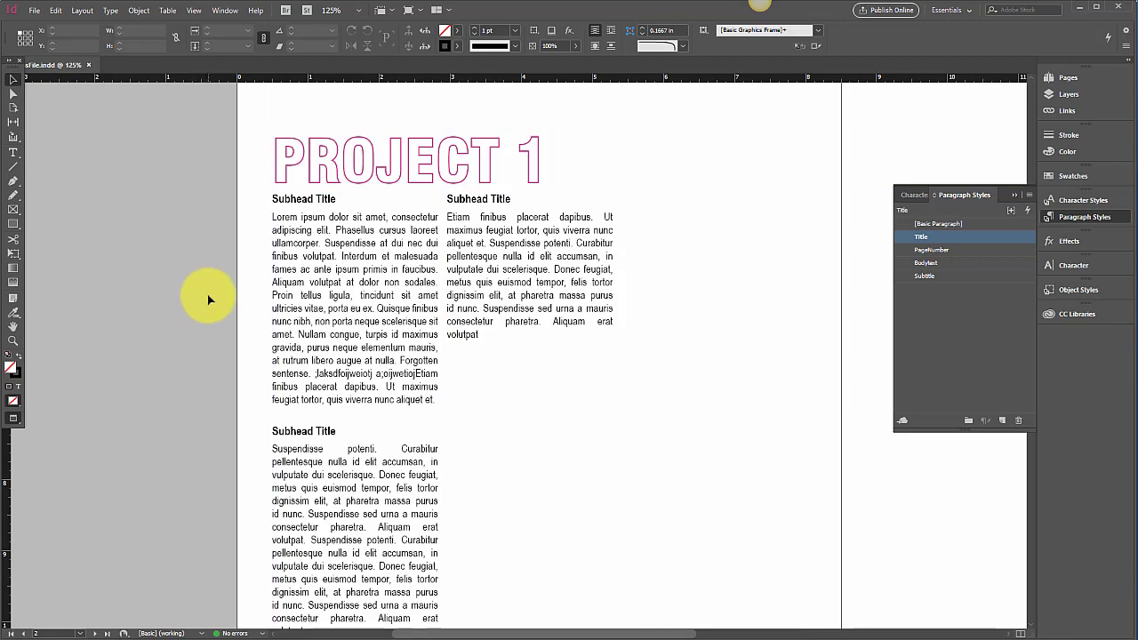
- Set the case of the Subtitle paragraph style to All Caps
left_click(545, 261)
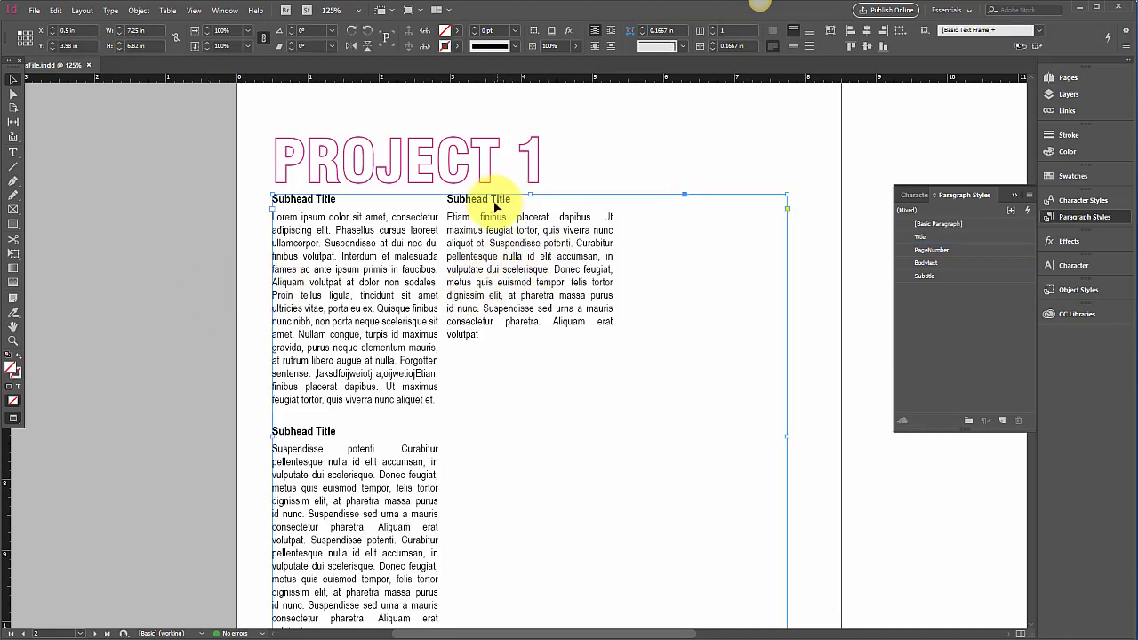
double_click(493, 201)
left_click_drag(514, 199, 454, 209)
left_click(887, 313)
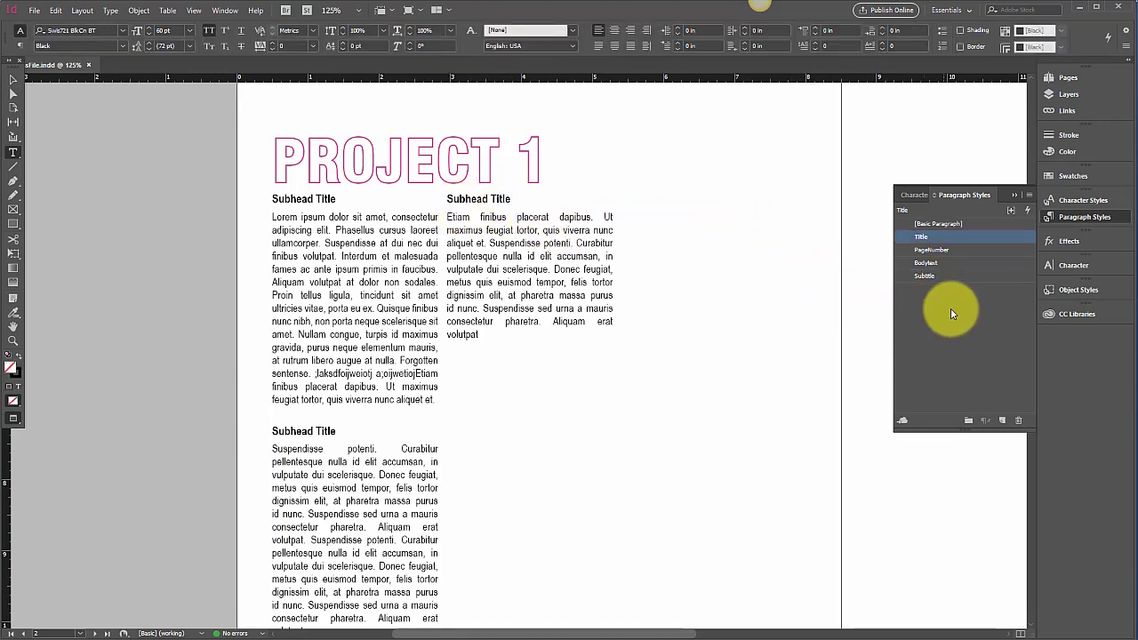
double_click(958, 276)
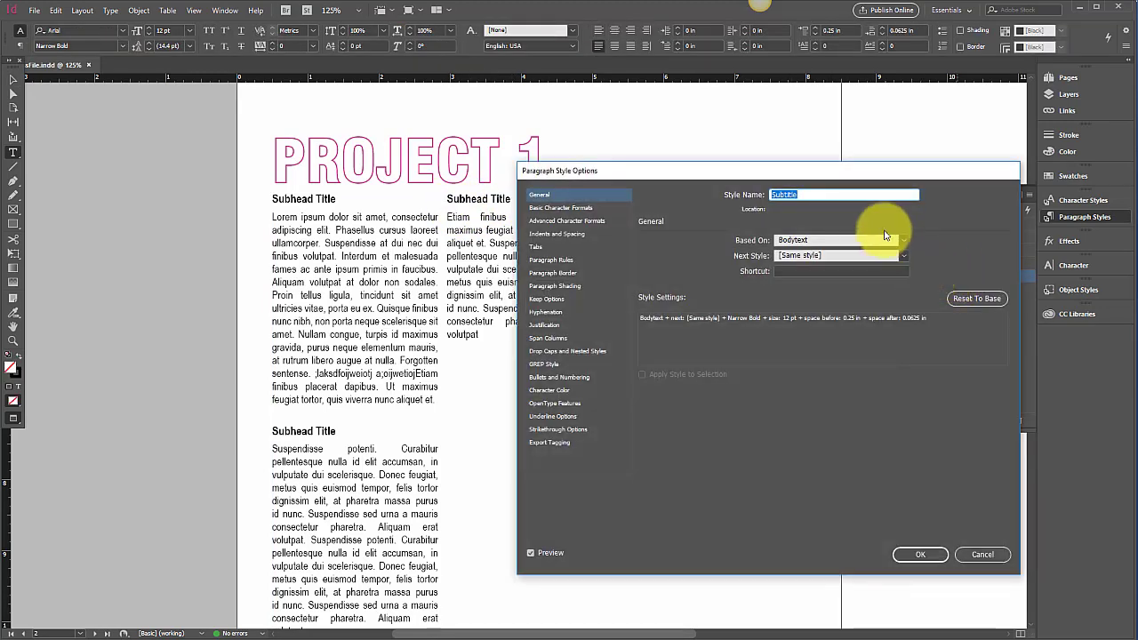
left_click(603, 209)
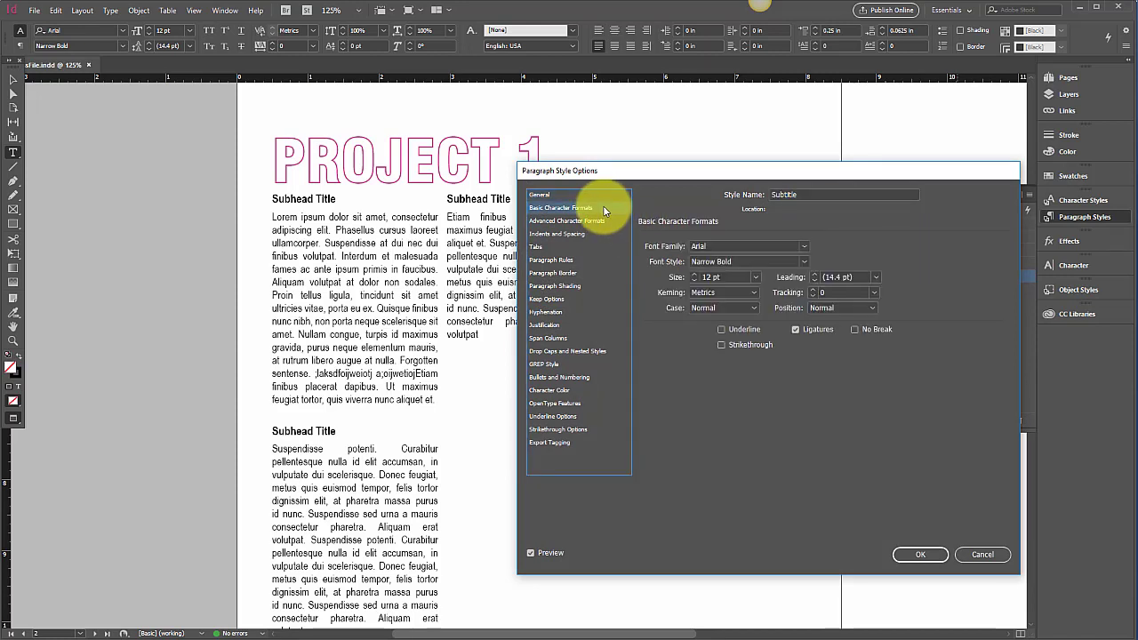
left_click(590, 235)
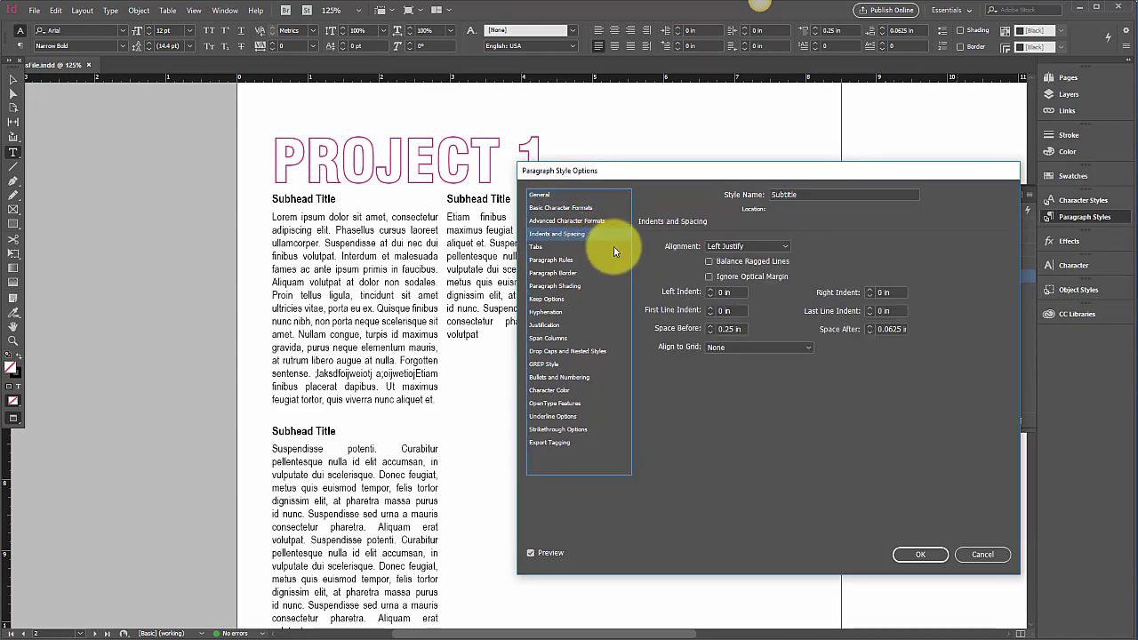
left_click(569, 208)
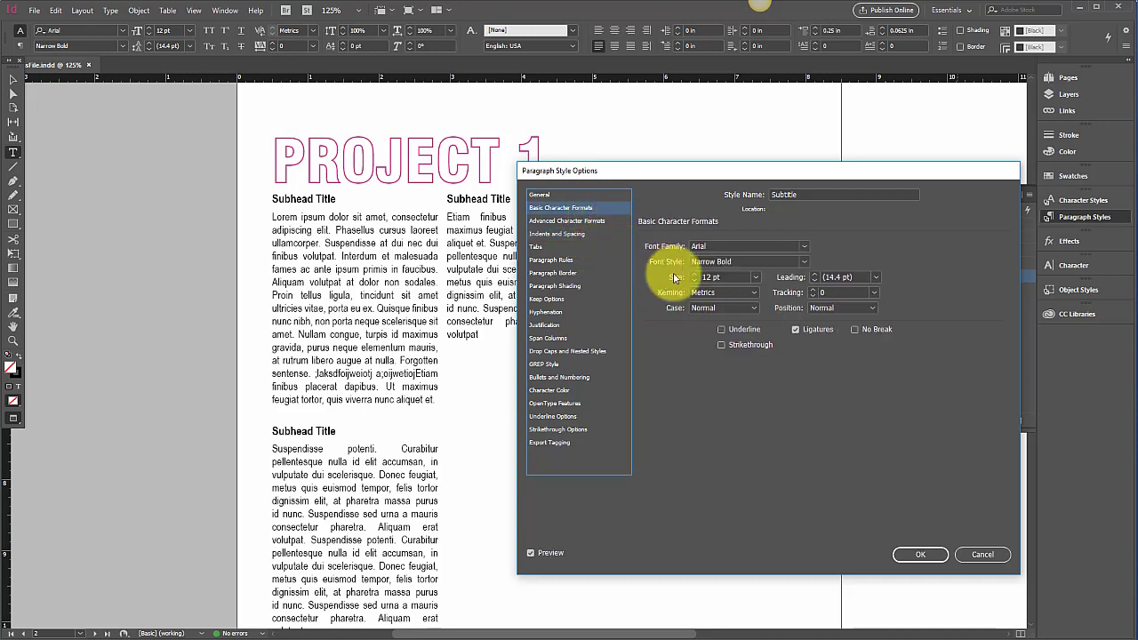
left_click(748, 308)
left_click(720, 345)
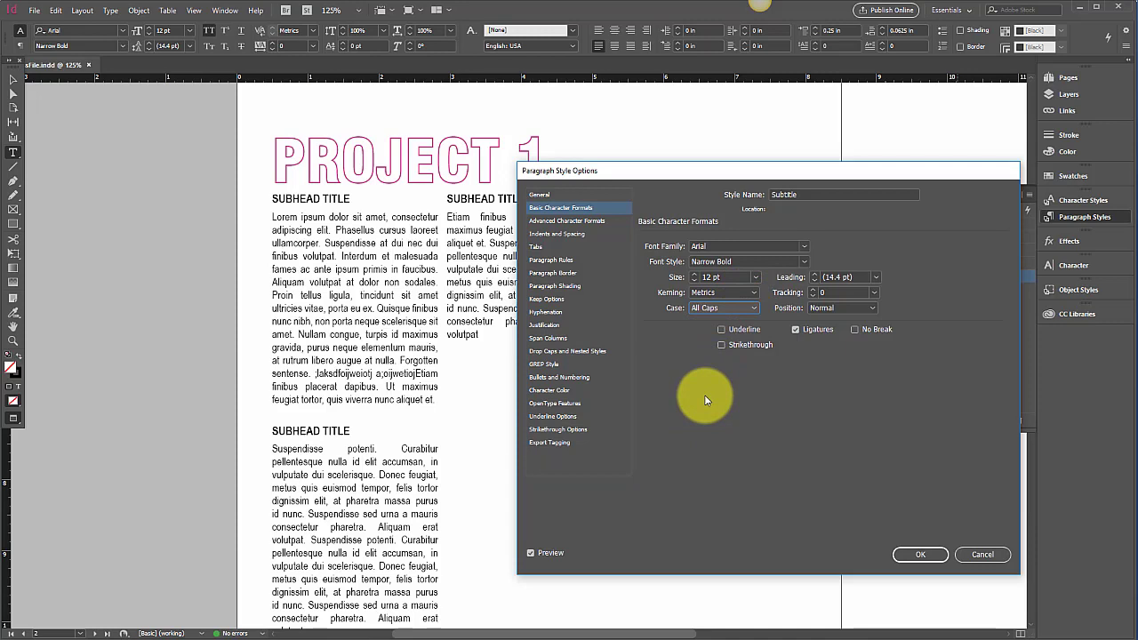
- Set the Subtitle style's character color to the magenta swatch C=0 M=100 Y=0 K=0 and confirm the style changes
left_click(551, 391)
left_click(742, 312)
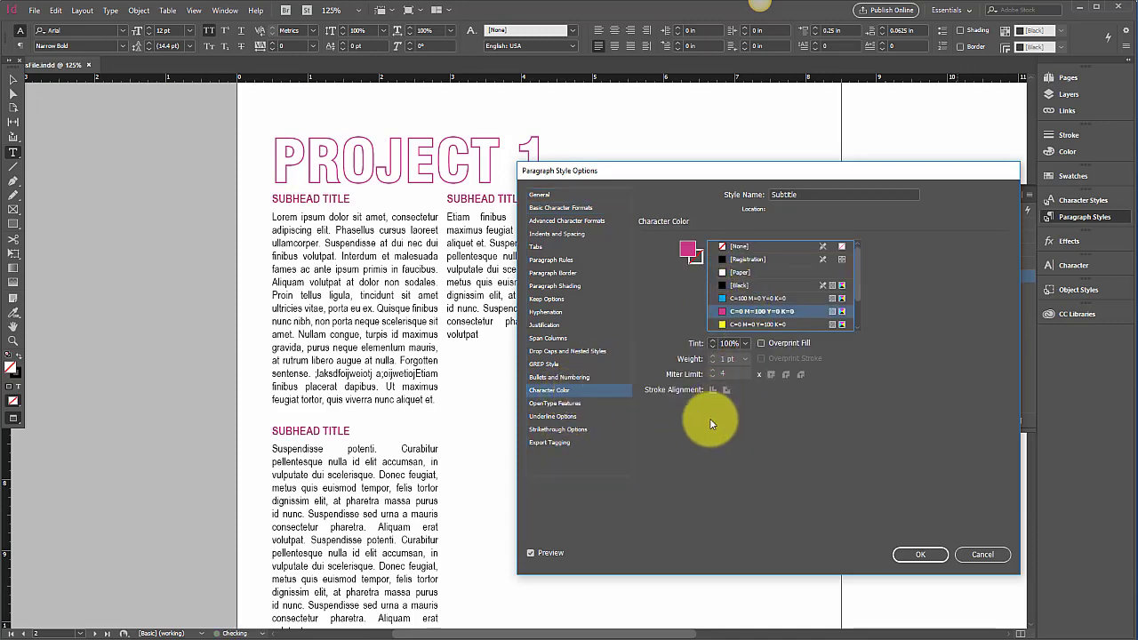
left_click(917, 553)
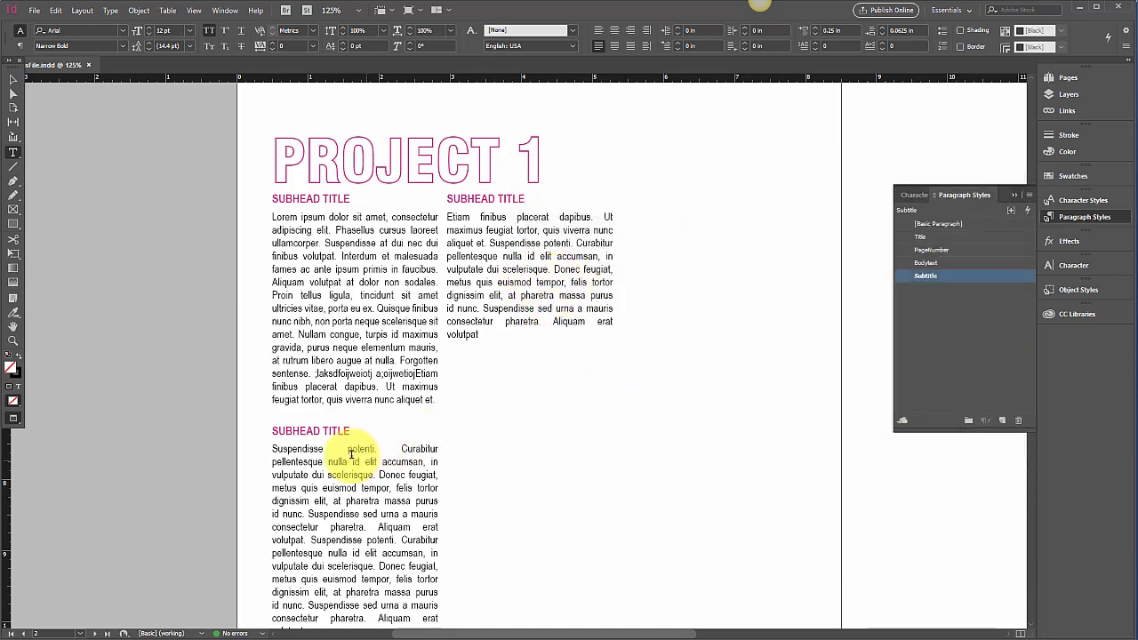
- Change the first column's lower subhead to "Subhead2 Title" and the second column's subhead to "Subhead3 Title"
left_click_drag(353, 427, 316, 431)
left_click(319, 431)
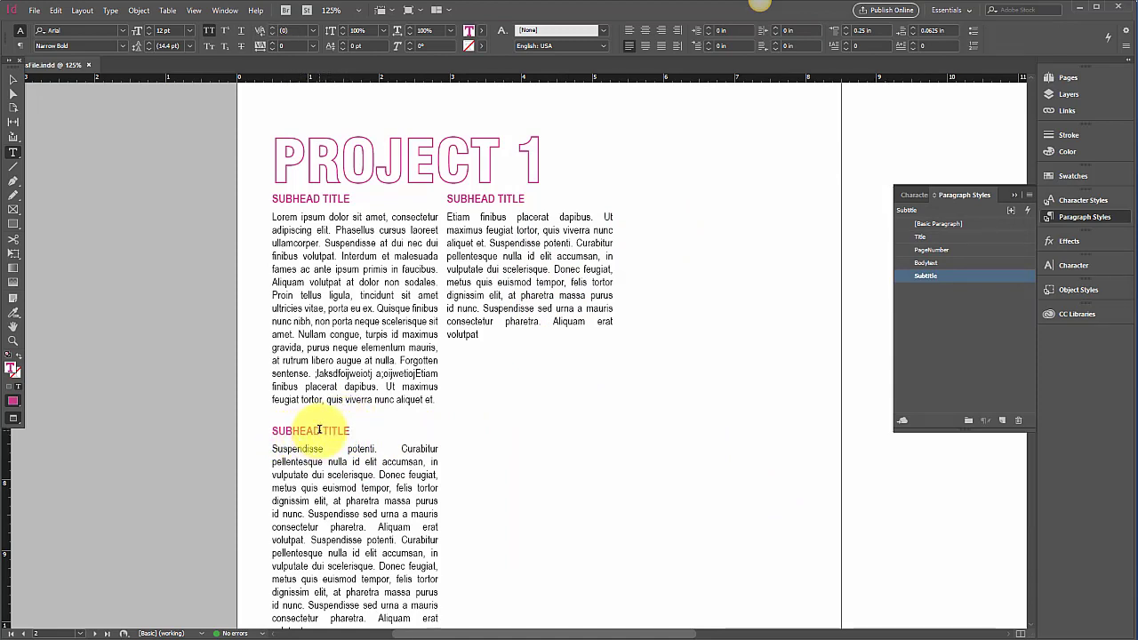
type("2")
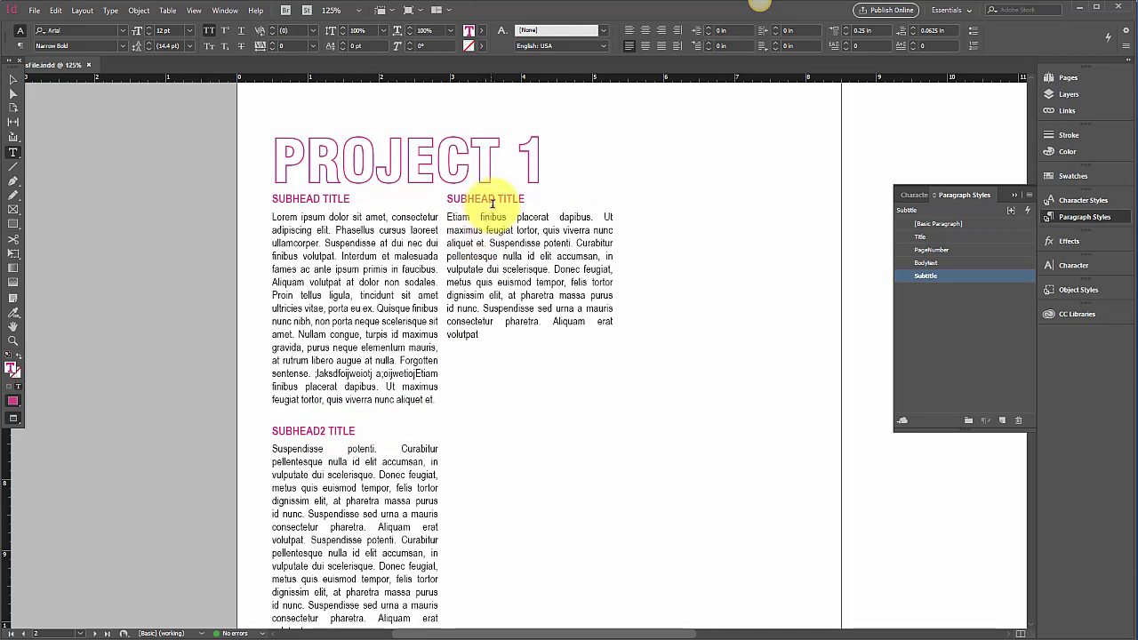
left_click(496, 200)
type("3")
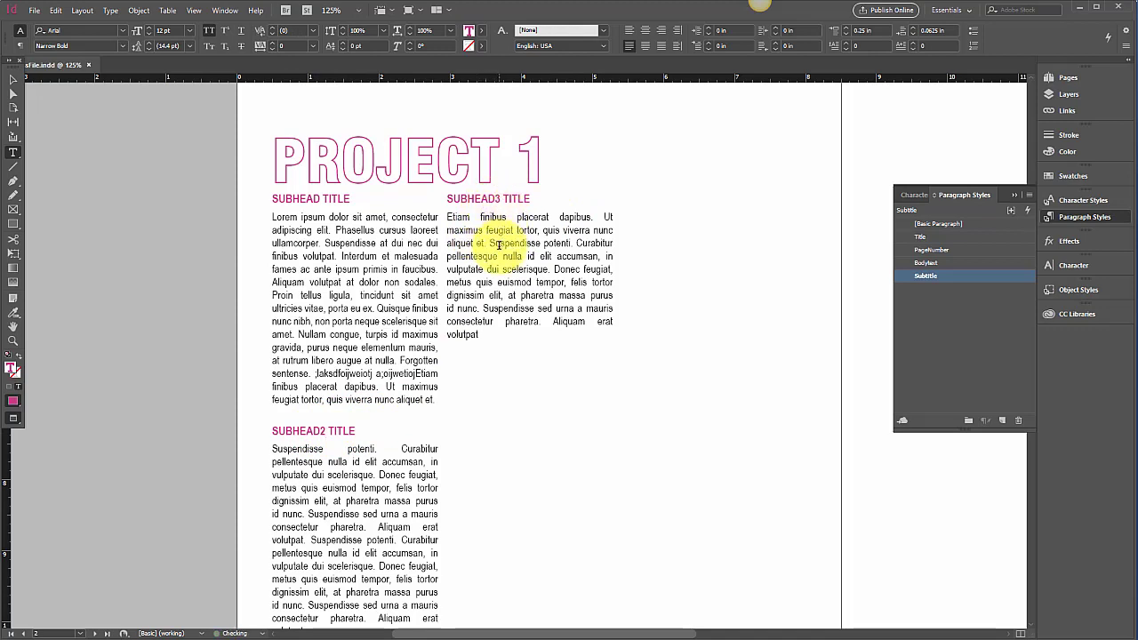